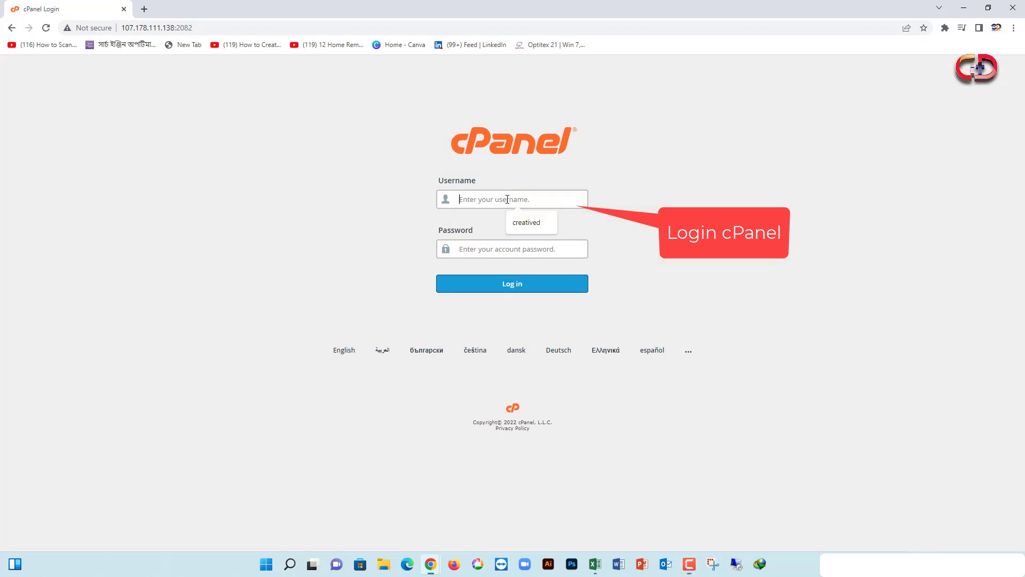
# Log into cPanel with the saved username and pasted password, then scroll to the Files section
pyautogui.click(525, 224)
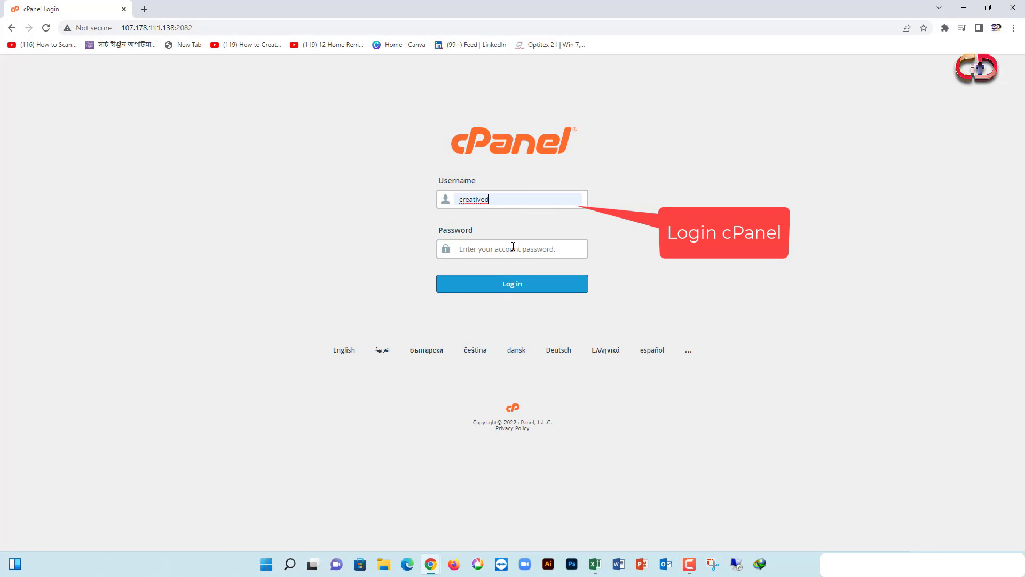
pyautogui.click(513, 249)
pyautogui.hotkey('ctrl', 'v')
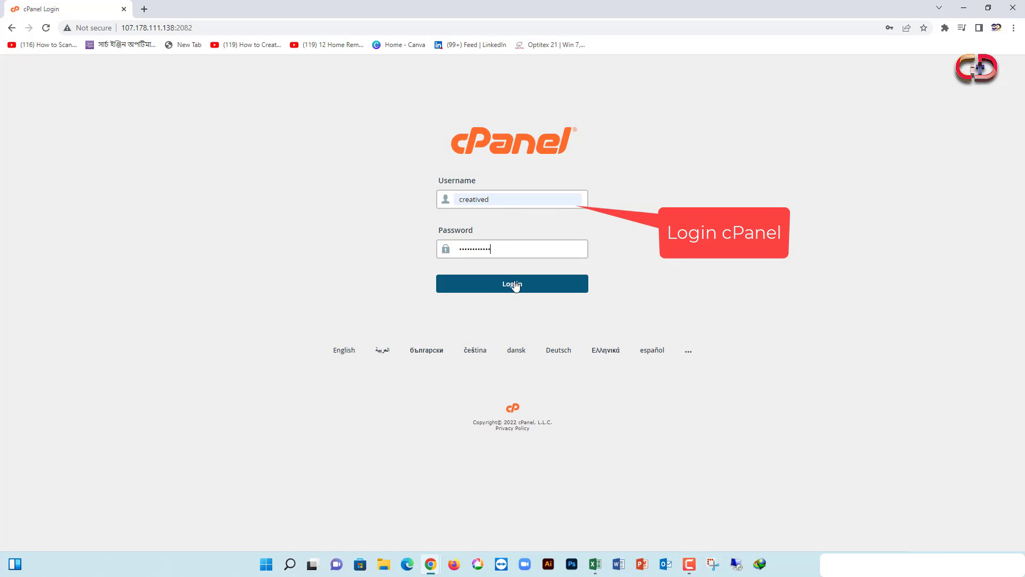
pyautogui.click(465, 282)
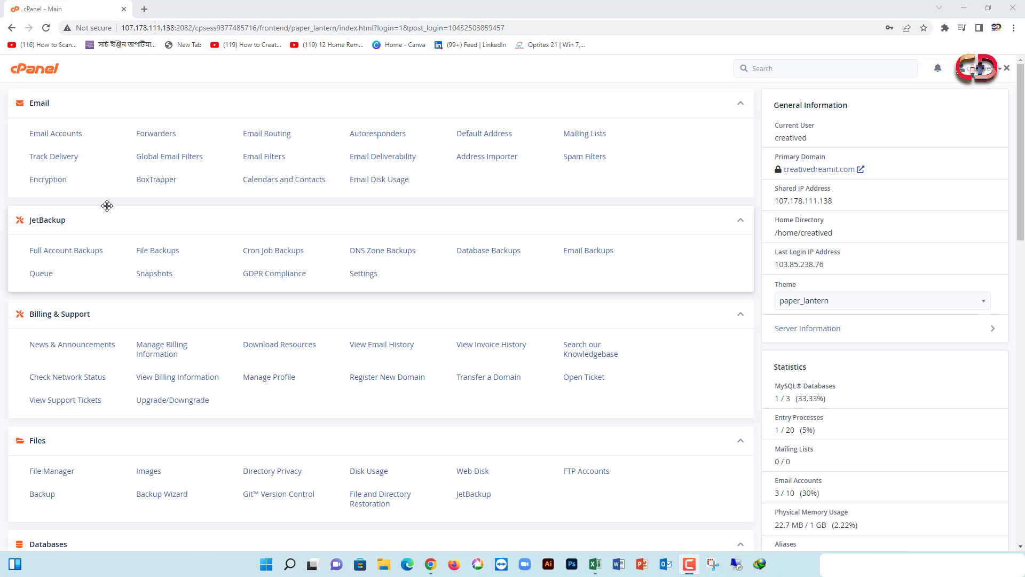
pyautogui.scroll(-2, 107, 206)
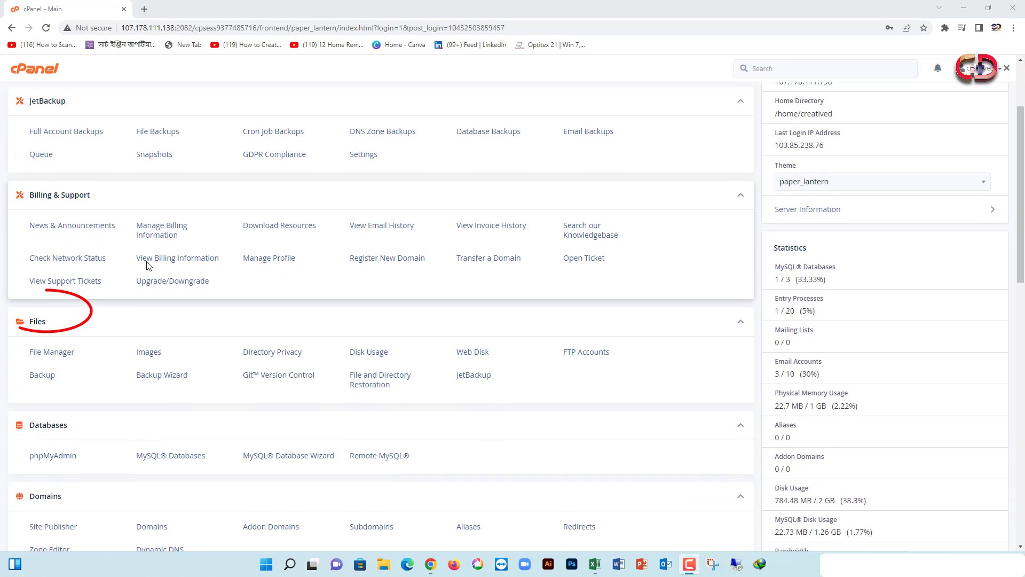
pyautogui.scroll(-1, 149, 265)
# Open File Manager and open public_html to list its WordPress folders and wp-config.php
pyautogui.click(67, 314)
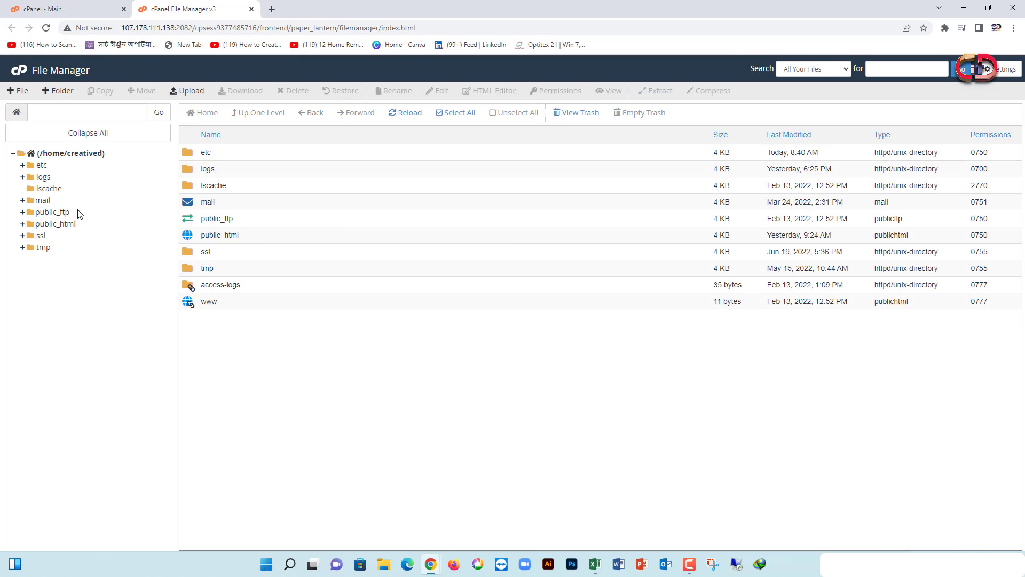
pyautogui.click(31, 226)
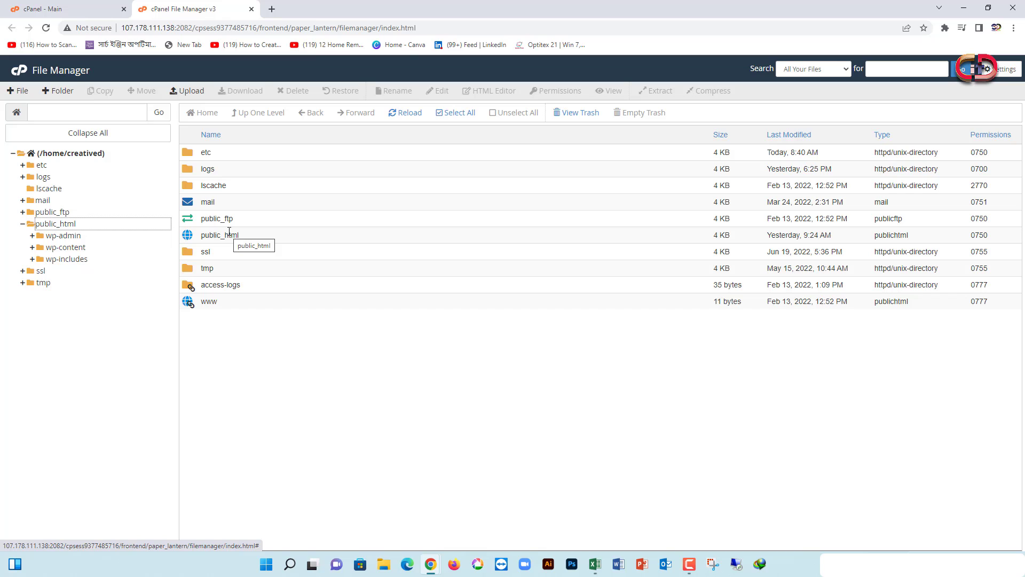
pyautogui.click(208, 235)
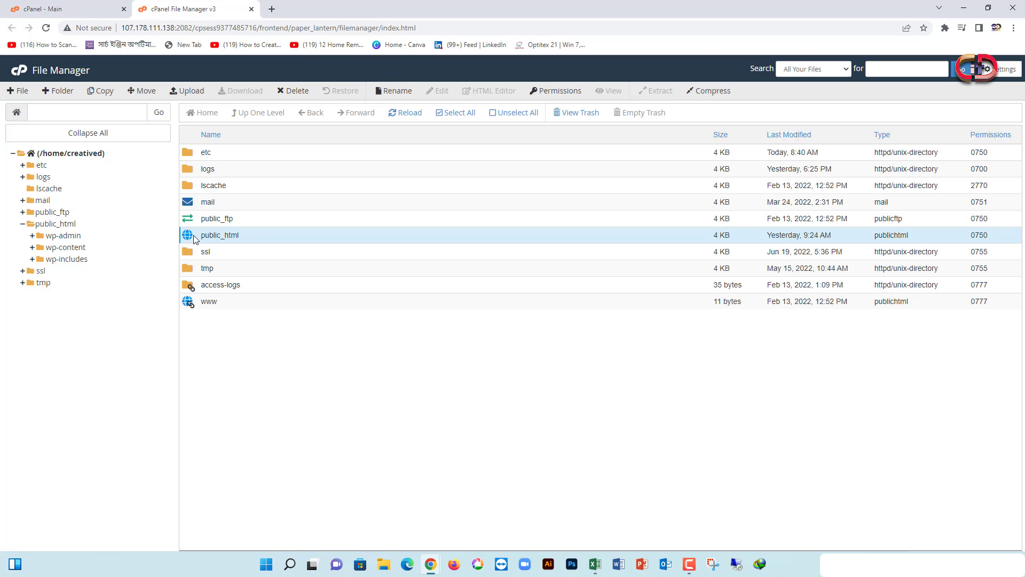
pyautogui.doubleClick(195, 238)
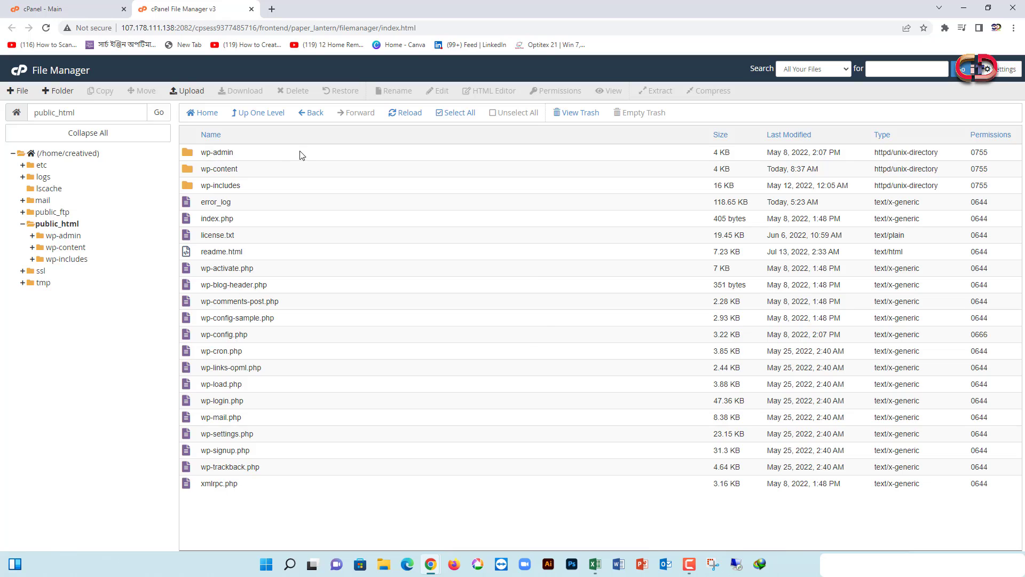
# Select all files in public_html and delete them permanently, skipping the trash
pyautogui.click(442, 113)
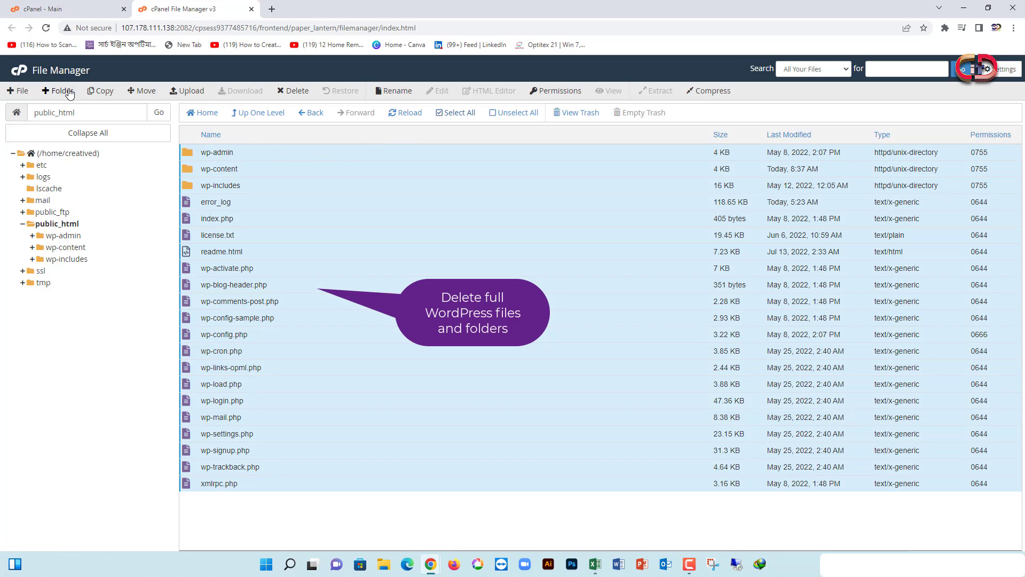
pyautogui.click(291, 93)
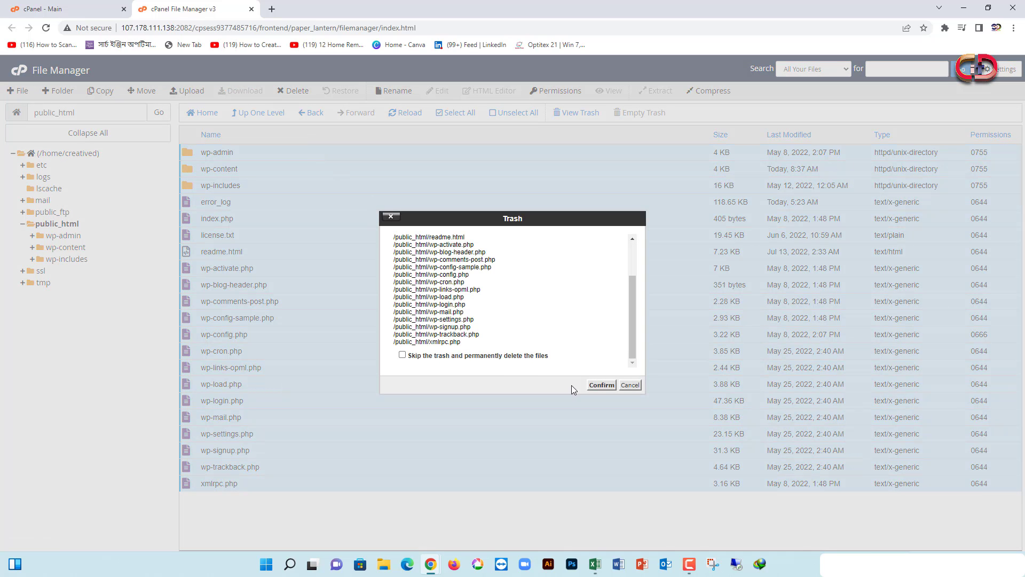
pyautogui.click(477, 357)
pyautogui.click(601, 385)
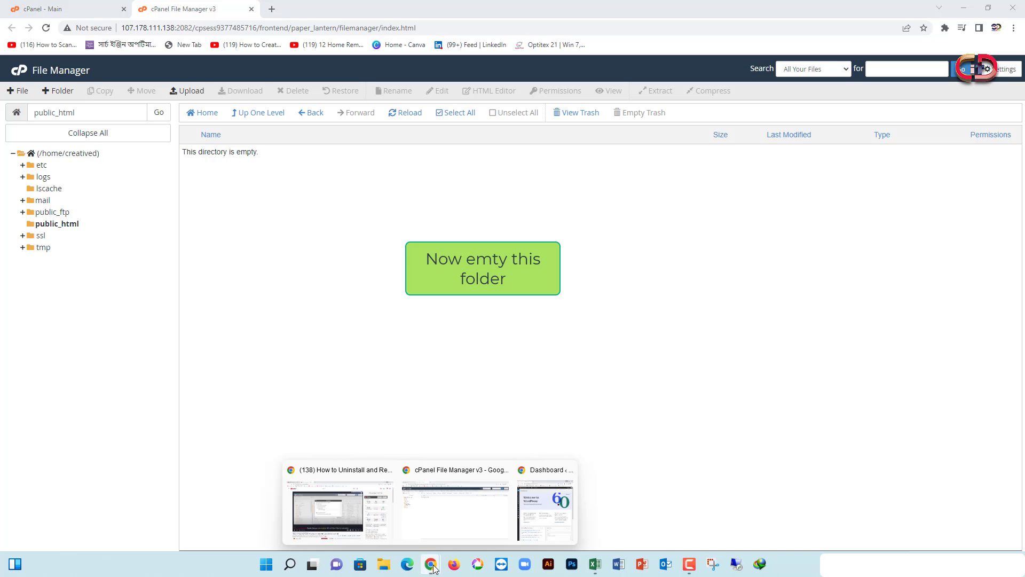
pyautogui.click(534, 512)
# Reload the wp-admin page to confirm the 404 Not Found, then minimize that window
pyautogui.click(46, 27)
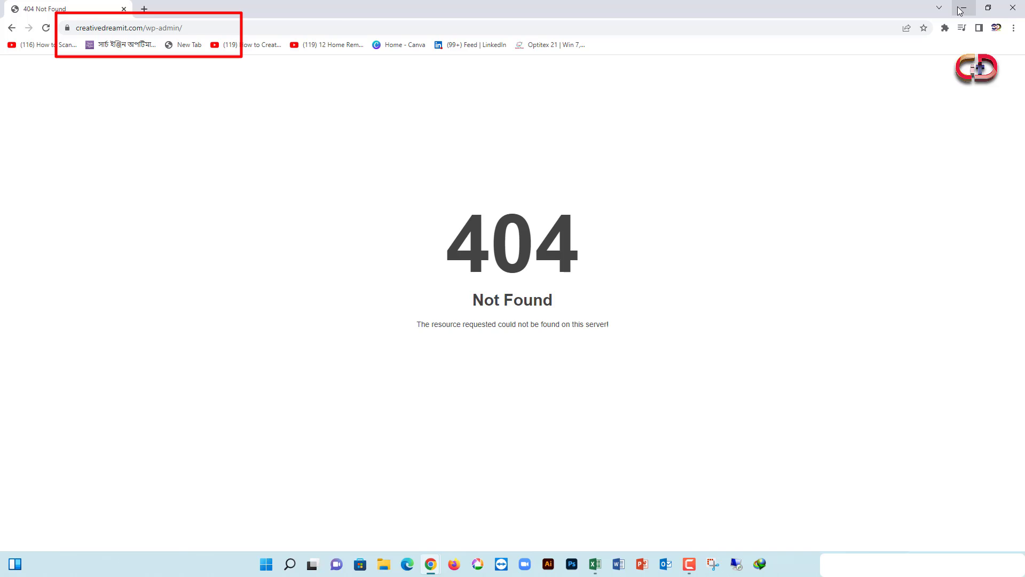
pyautogui.click(961, 9)
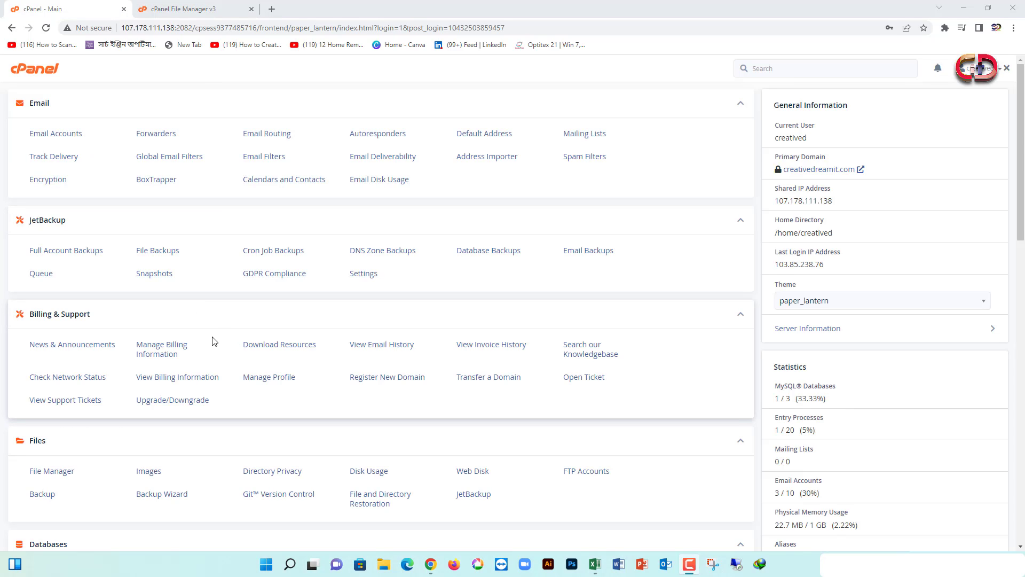
# Open phpMyAdmin in a new tab and browse the creatived_dream database's WordPress tables
pyautogui.scroll(-3, 369, 288)
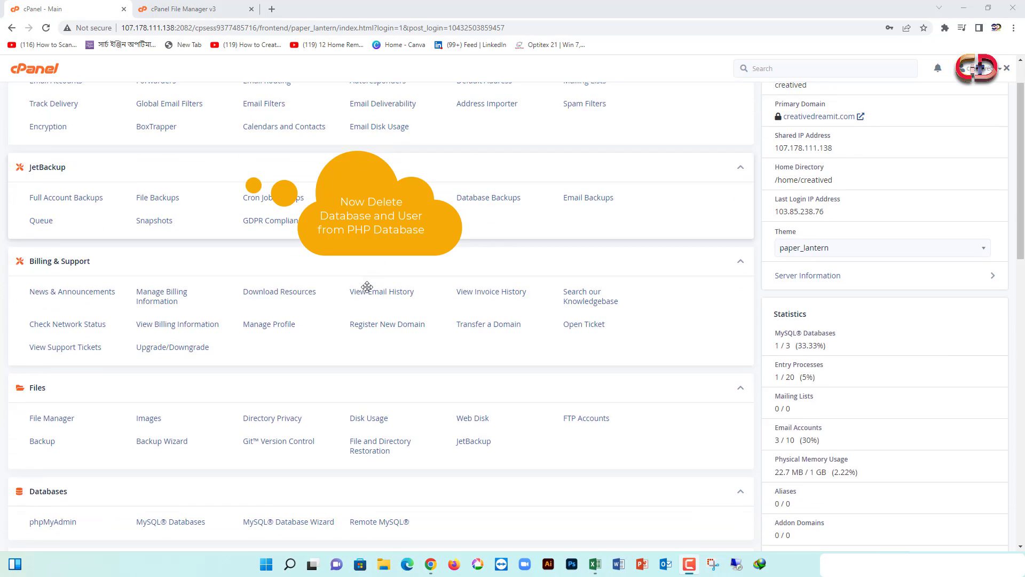
pyautogui.scroll(-2, 370, 287)
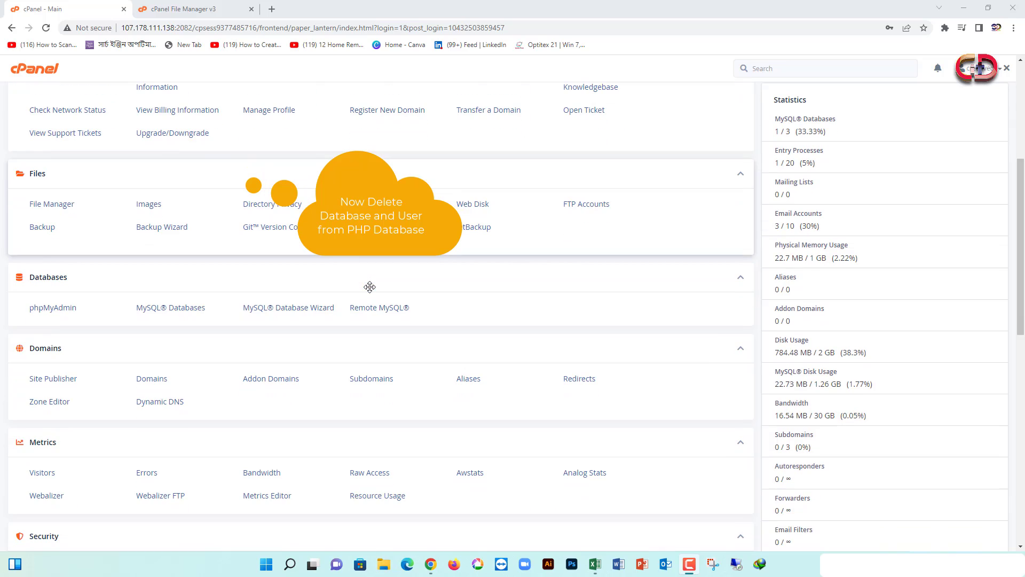
pyautogui.rightClick(56, 312)
pyautogui.click(92, 316)
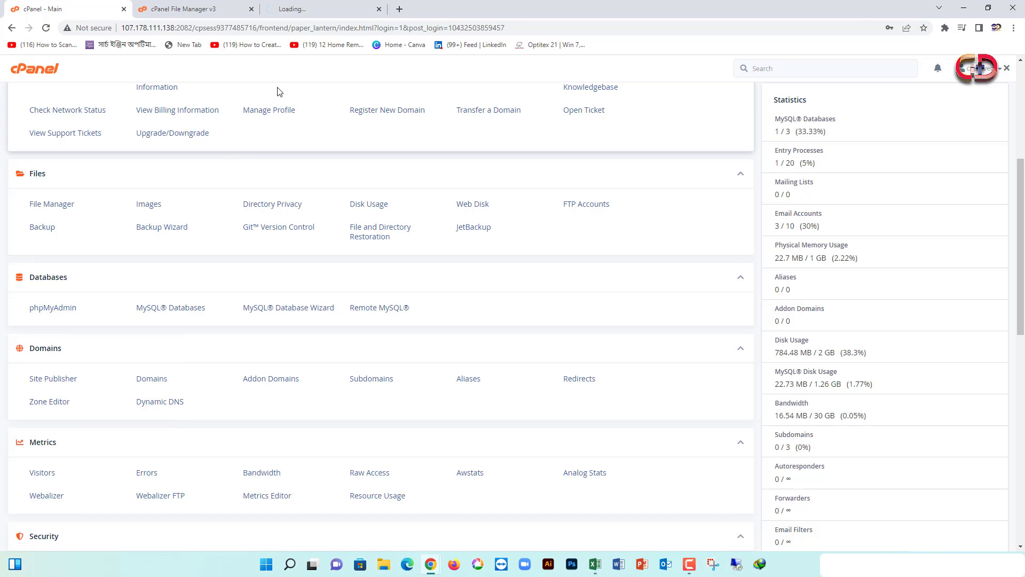
pyautogui.click(323, 9)
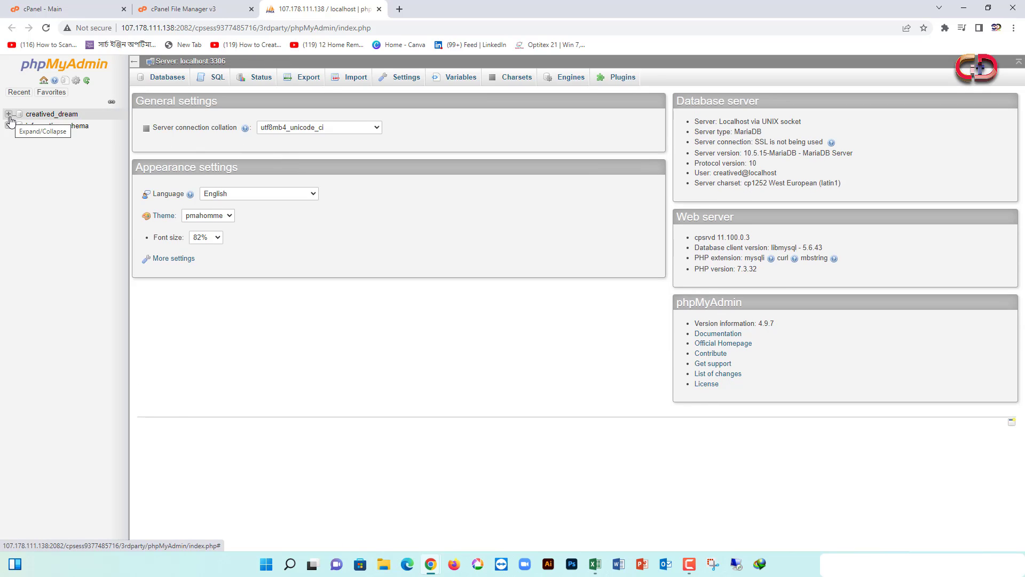
pyautogui.click(10, 118)
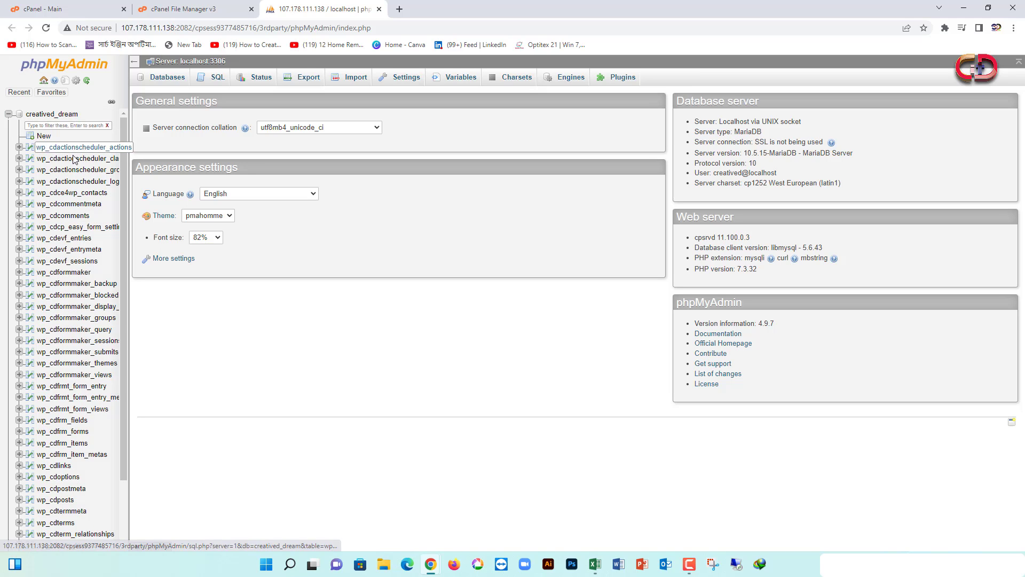
pyautogui.click(9, 114)
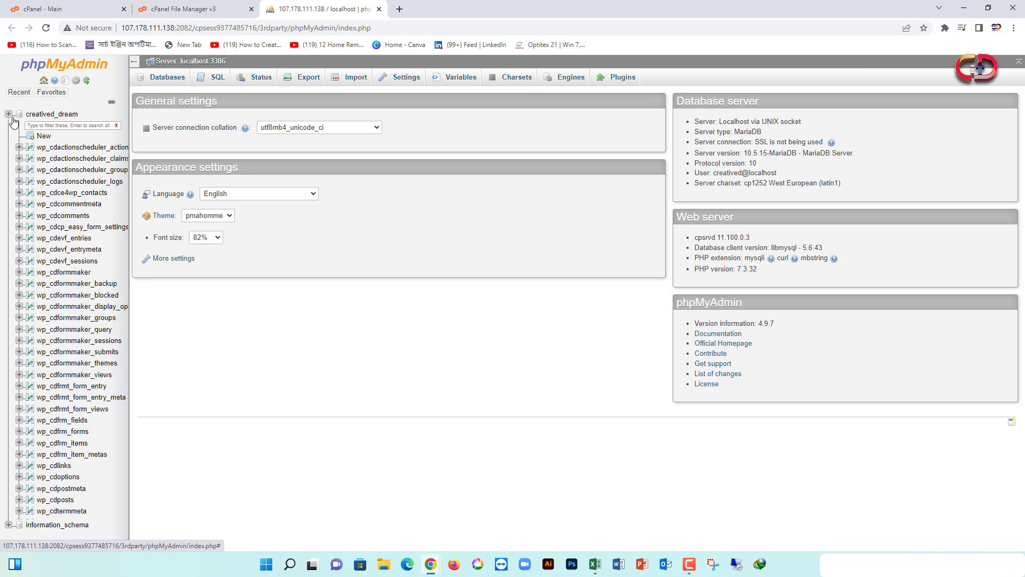
pyautogui.click(165, 84)
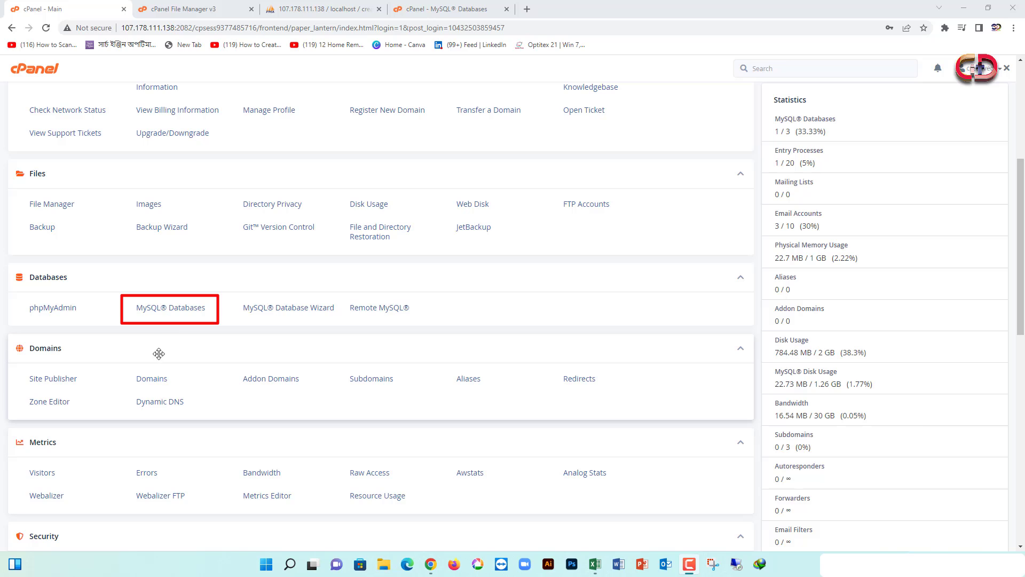
# Delete the creatived_dream database from MySQL Databases
pyautogui.click(159, 310)
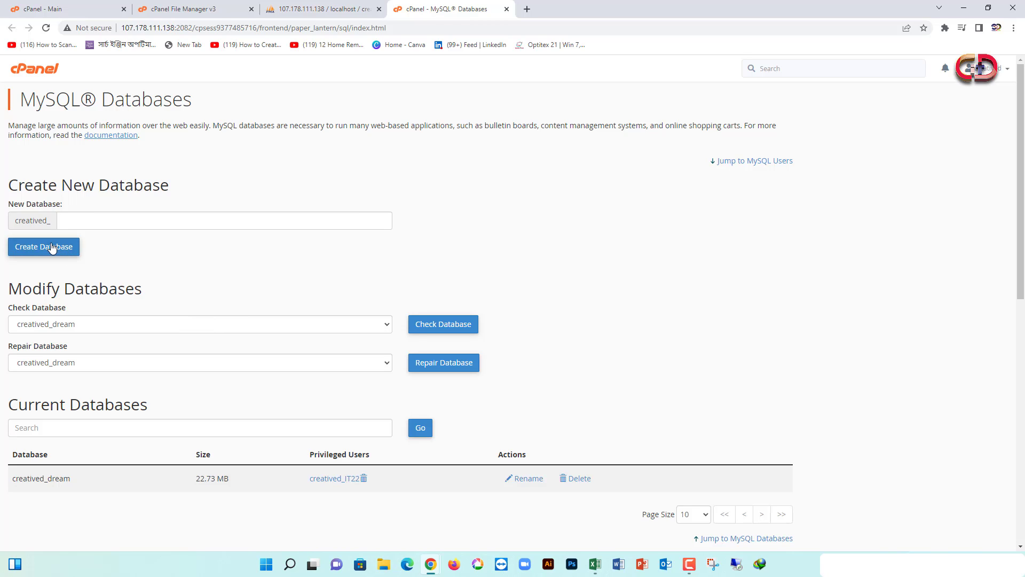
pyautogui.scroll(-1, 107, 220)
pyautogui.scroll(-3, 107, 220)
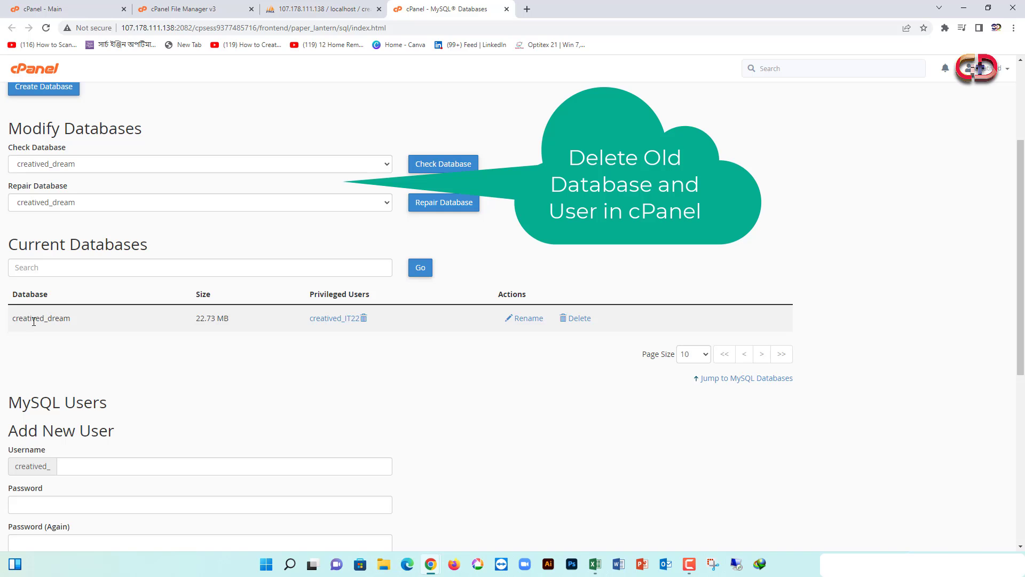
pyautogui.click(573, 318)
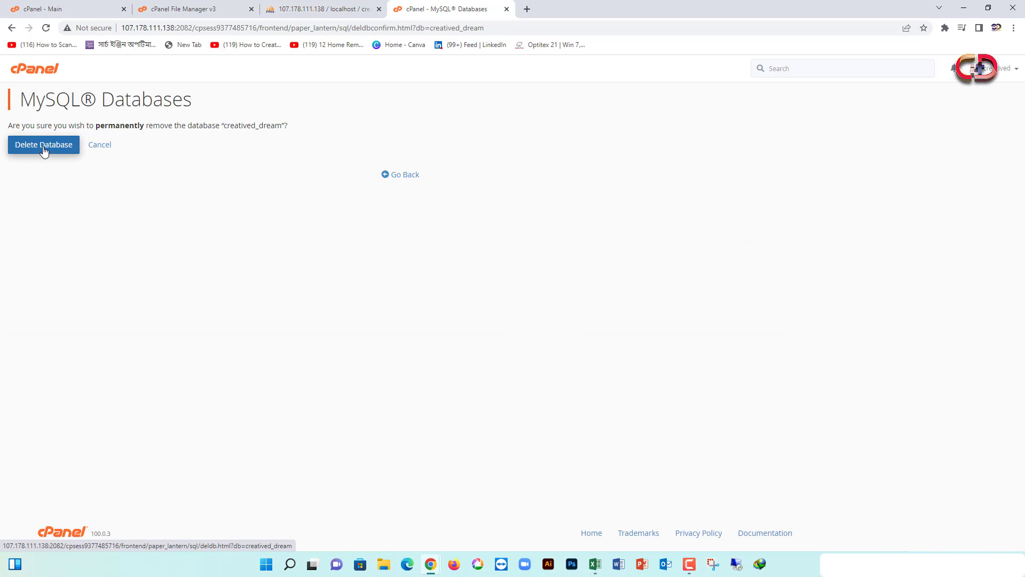
pyautogui.click(47, 151)
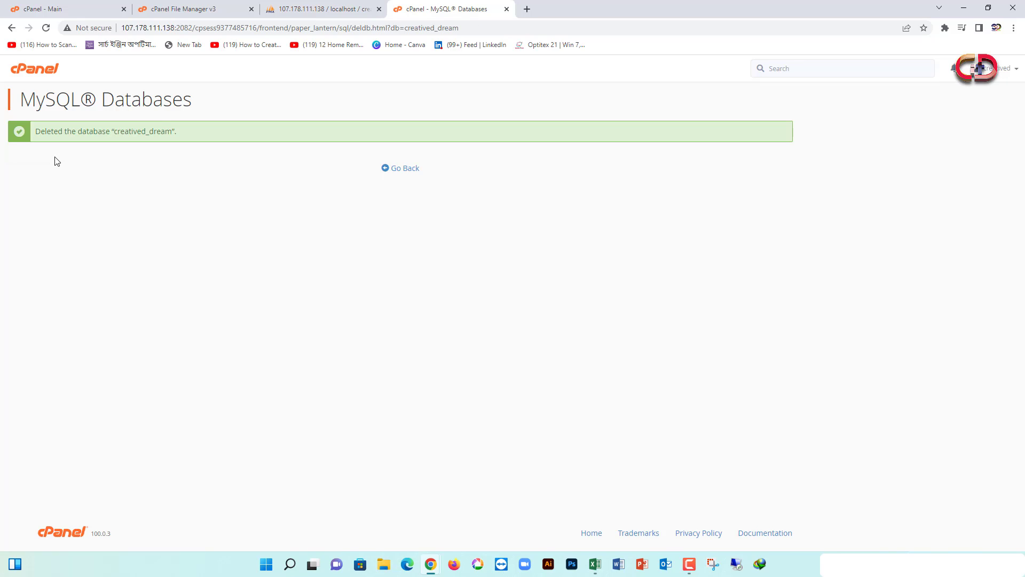
pyautogui.click(409, 169)
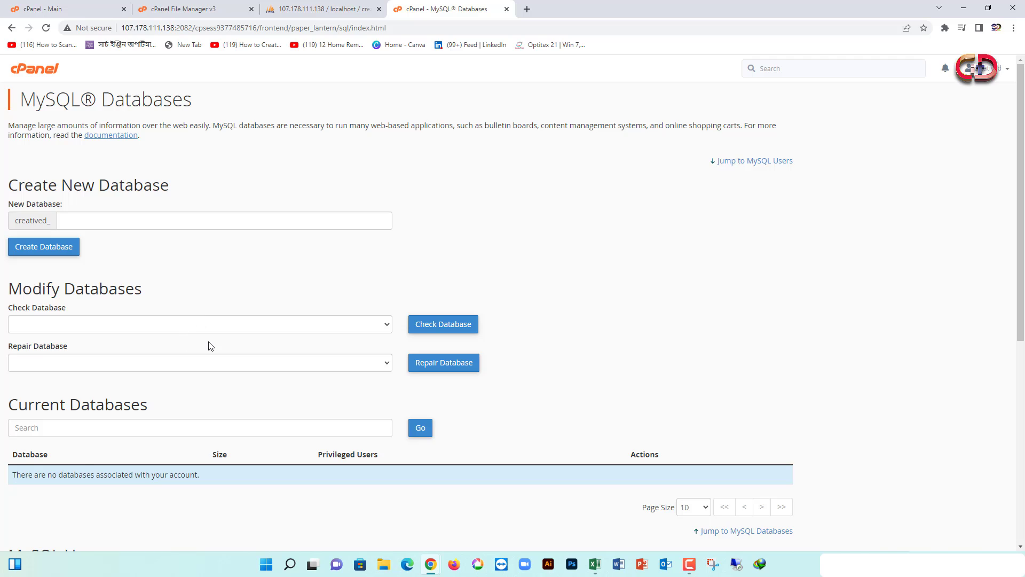
# Delete the old MySQL user listed under Current Users
pyautogui.scroll(-7, 209, 346)
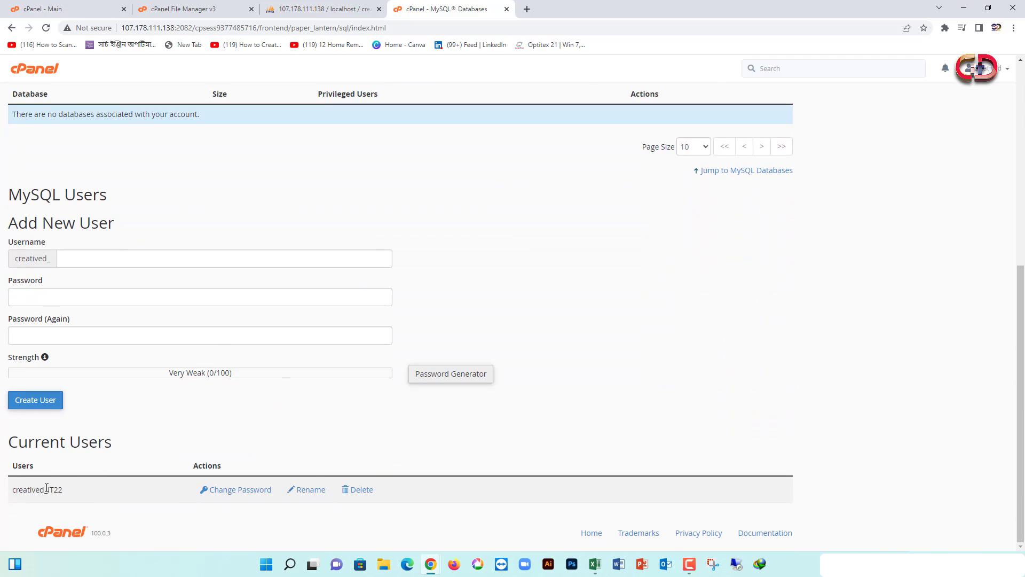
pyautogui.click(358, 491)
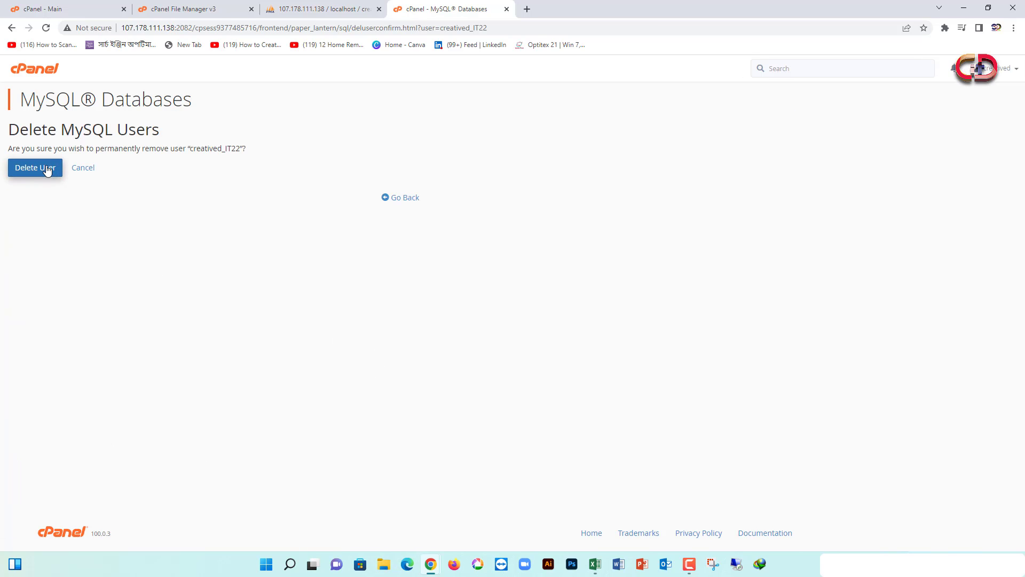
pyautogui.click(46, 168)
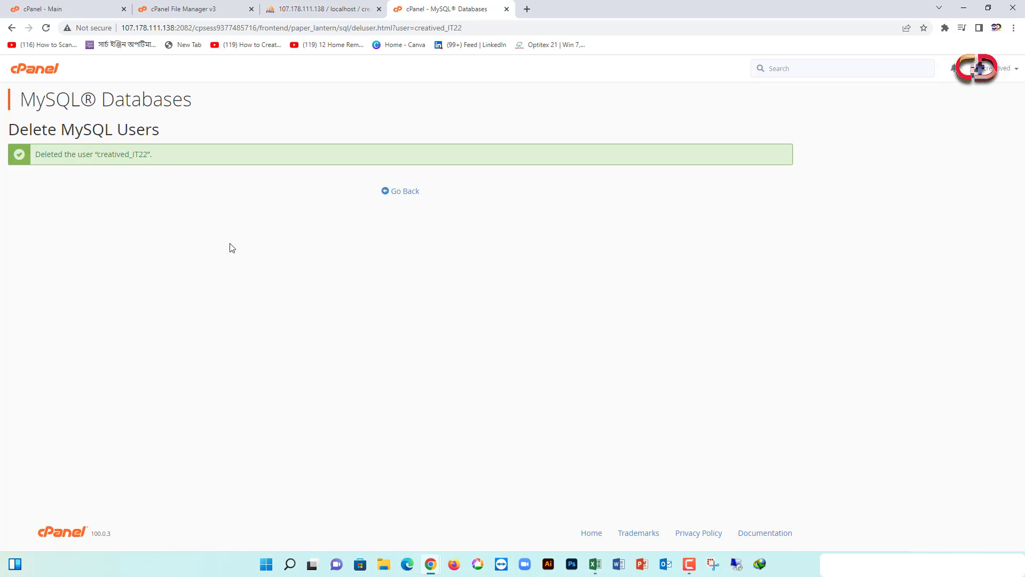
pyautogui.click(407, 191)
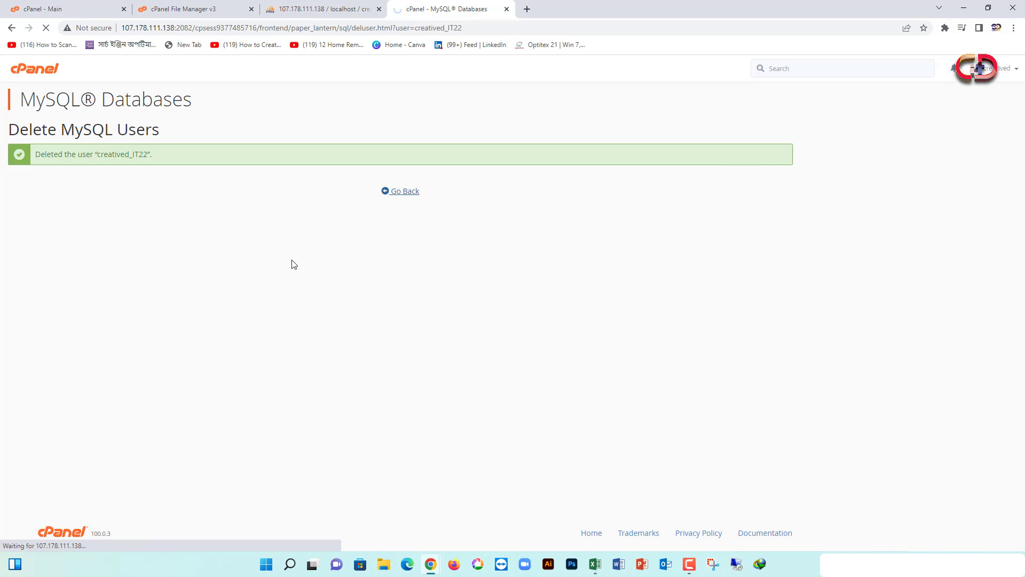
pyautogui.scroll(-7, 146, 325)
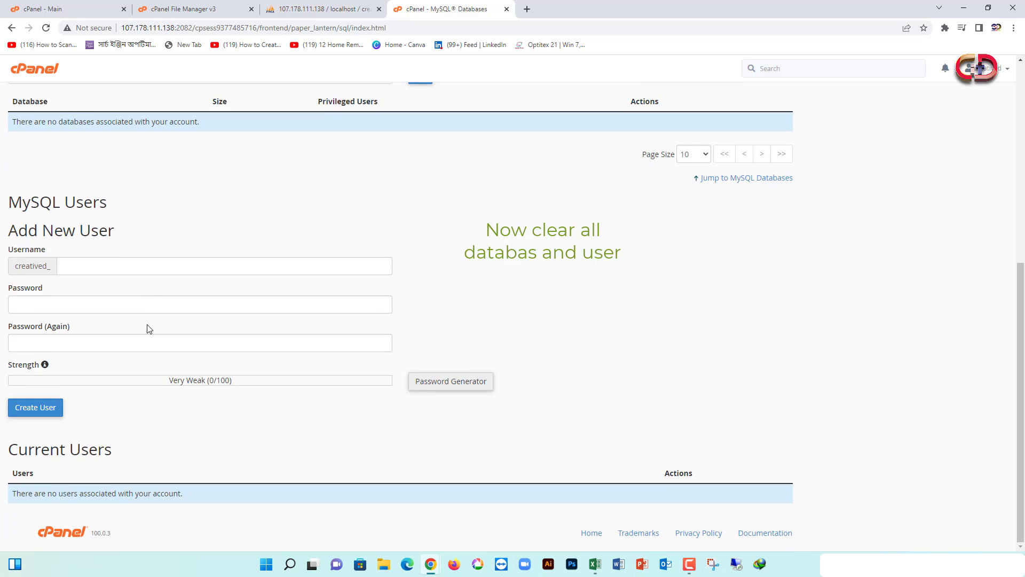
pyautogui.scroll(7, 363, 395)
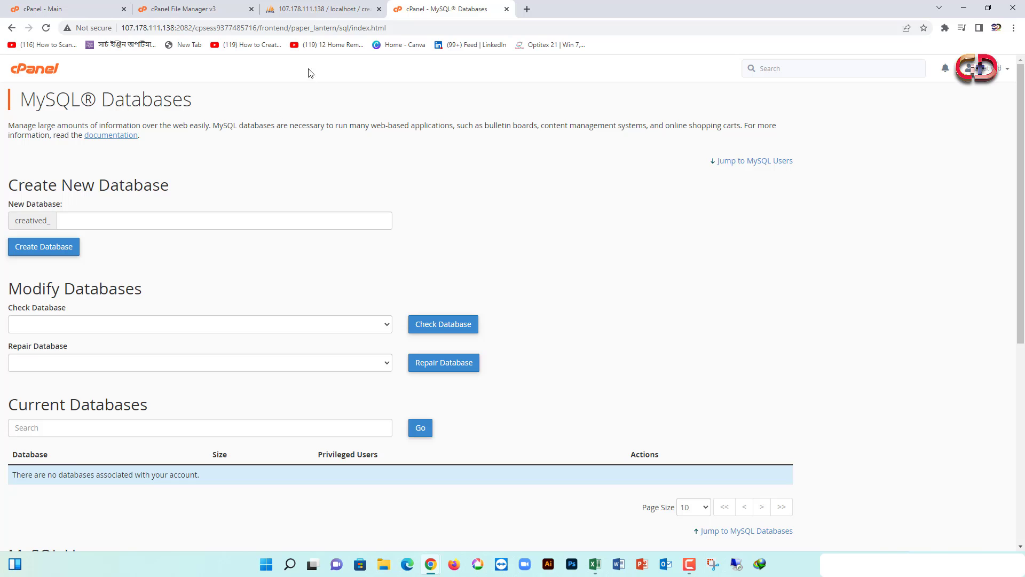
# Close the phpMyAdmin and MySQL Databases browser tabs, landing back on cPanel - Main
pyautogui.click(315, 10)
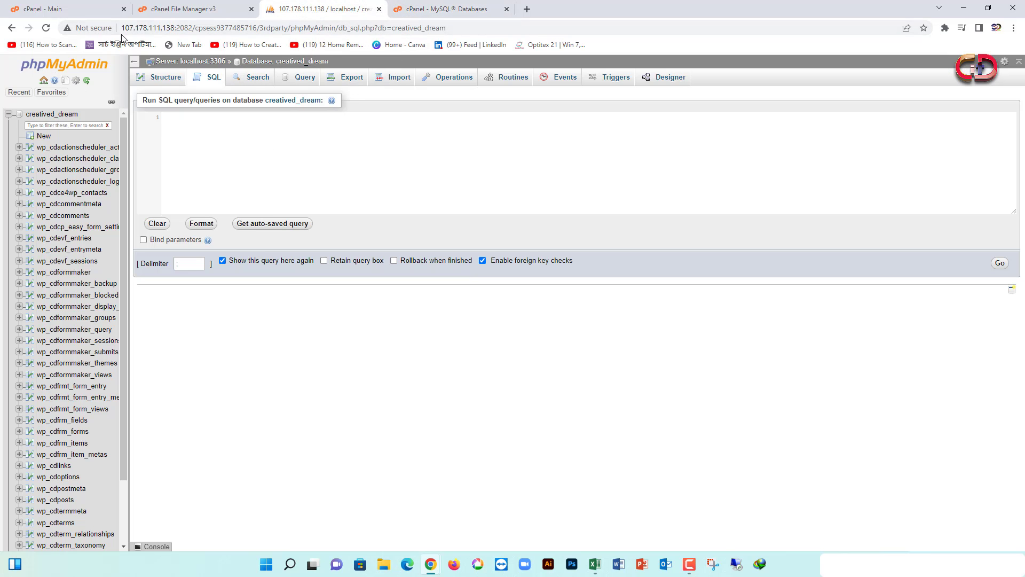
pyautogui.click(378, 9)
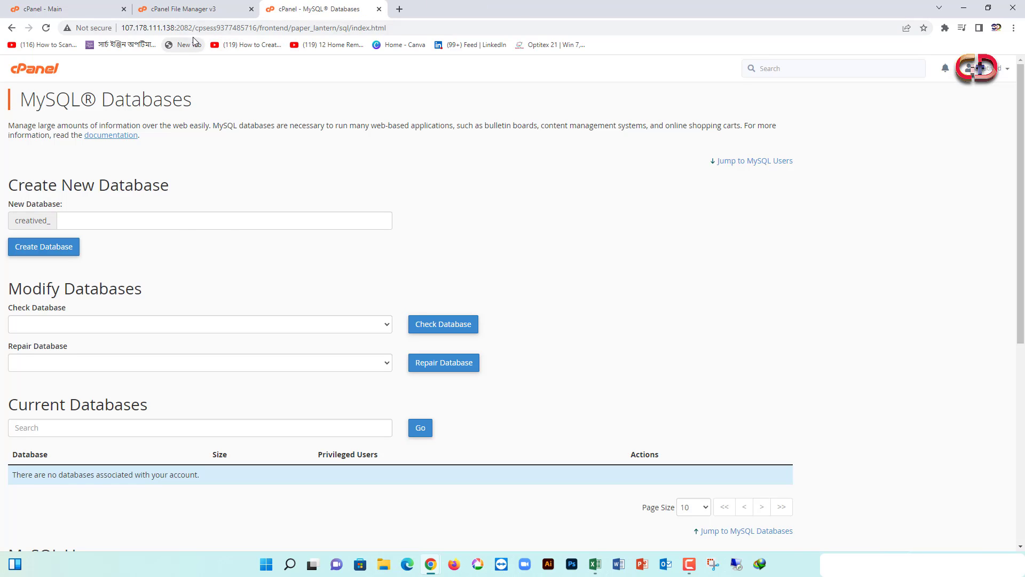
pyautogui.click(193, 15)
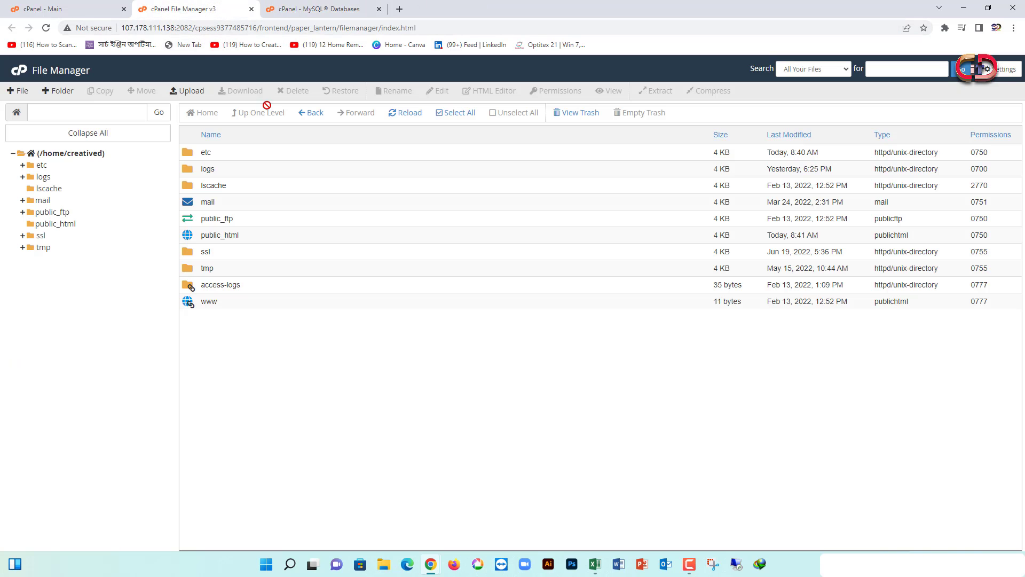
pyautogui.click(75, 9)
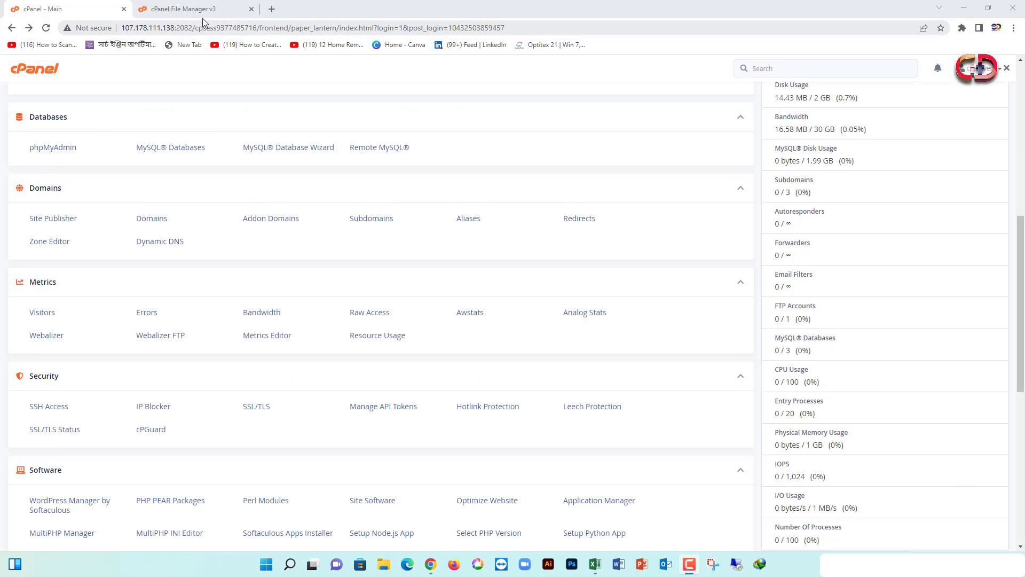
# Load wordpress.org in a new tab and scroll through its 'Meet WordPress' home page
pyautogui.click(272, 9)
pyautogui.click(271, 25)
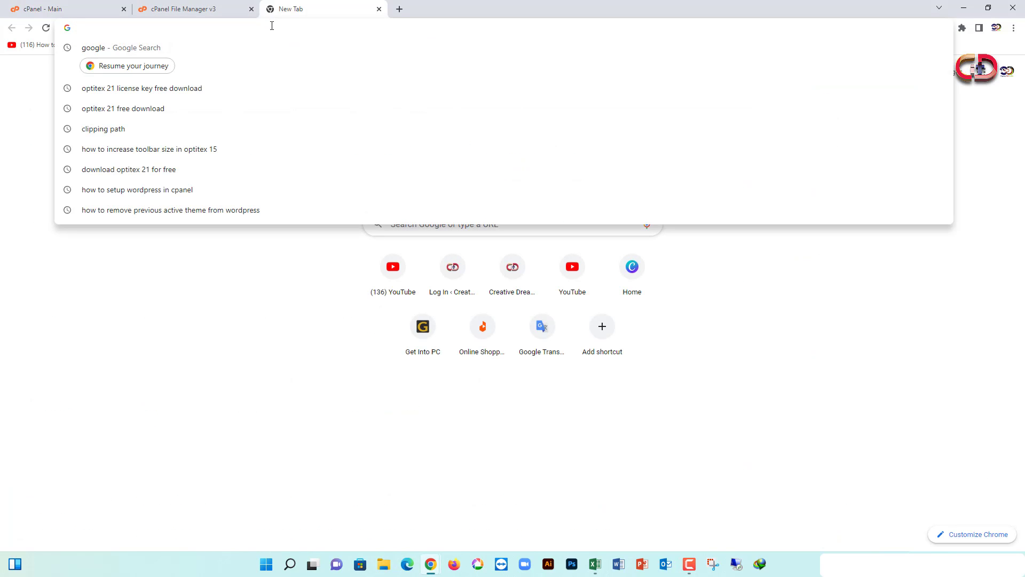
pyautogui.write('wordpress.org')
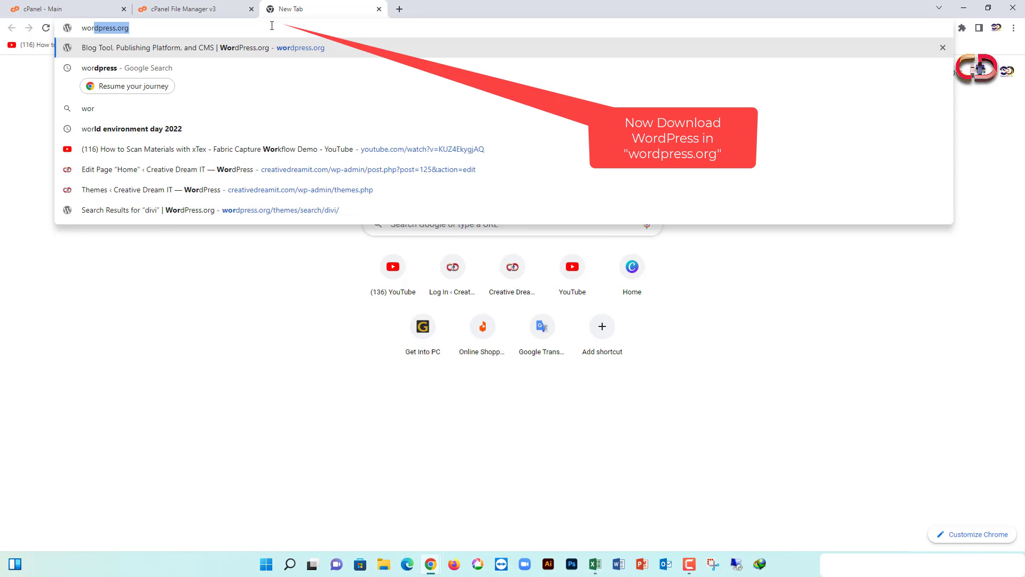
pyautogui.press('Right')
pyautogui.press('Return')
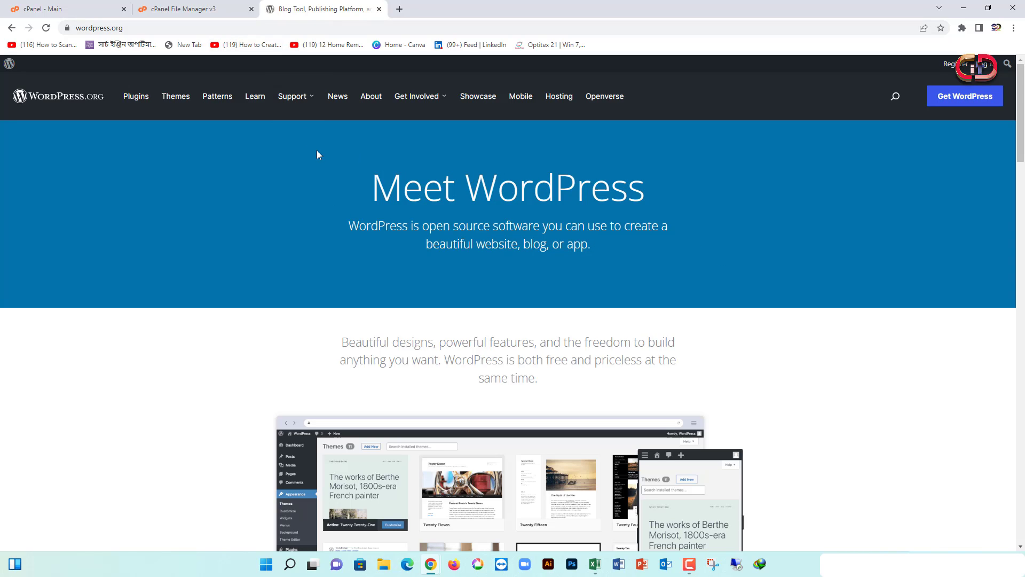
pyautogui.scroll(-7, 375, 131)
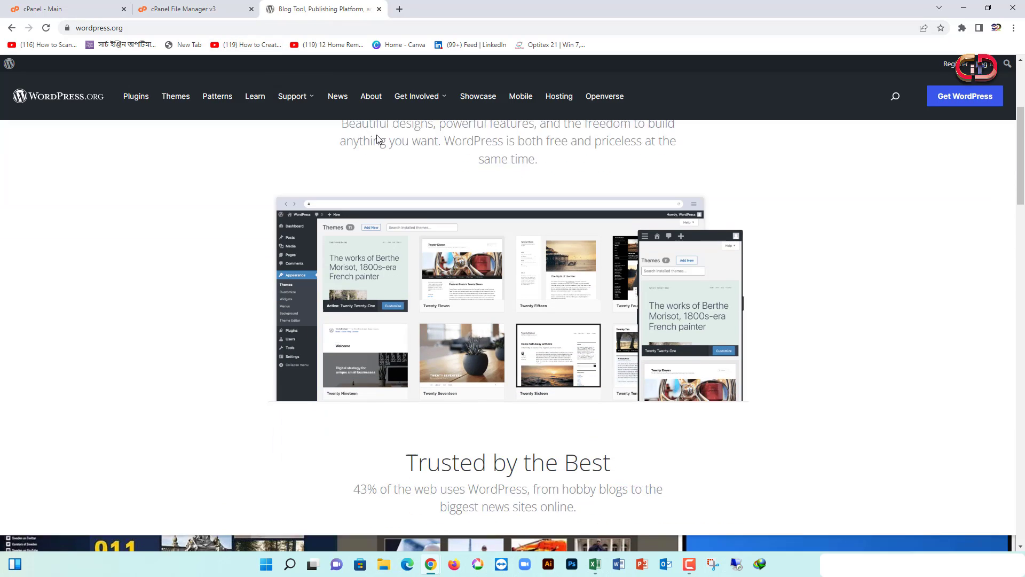
pyautogui.scroll(-15, 377, 139)
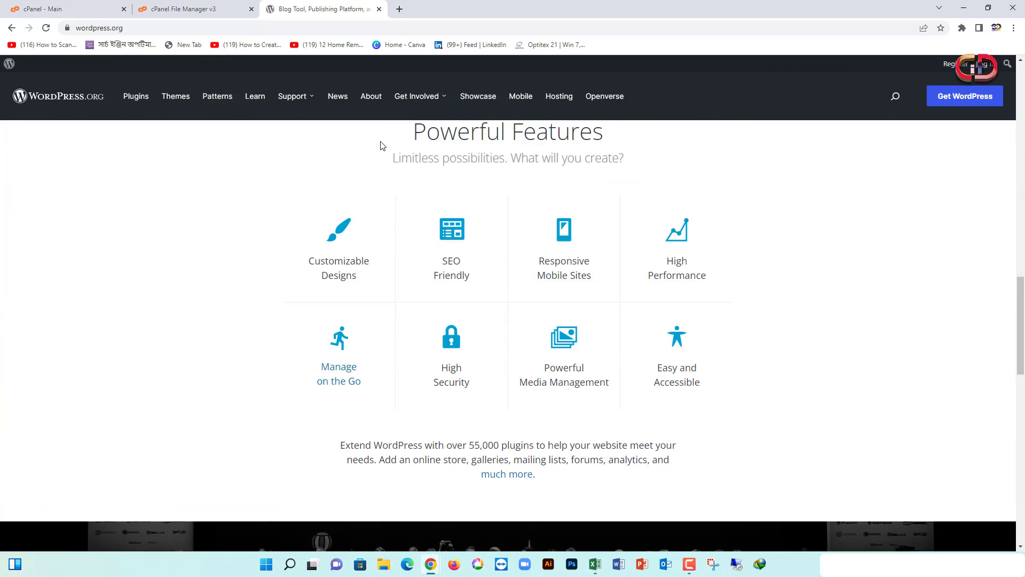
pyautogui.scroll(-11, 384, 144)
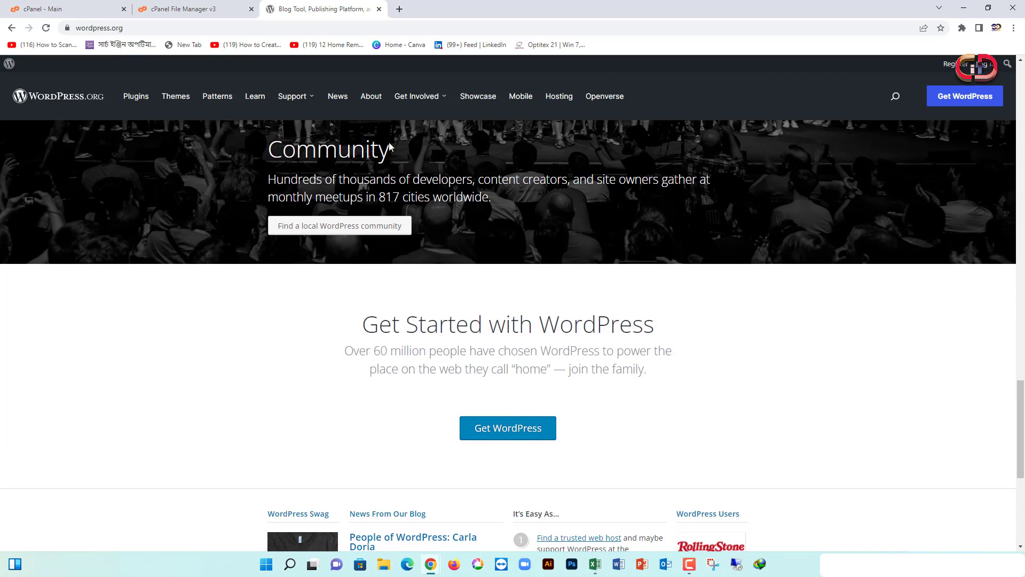
pyautogui.scroll(-3, 389, 142)
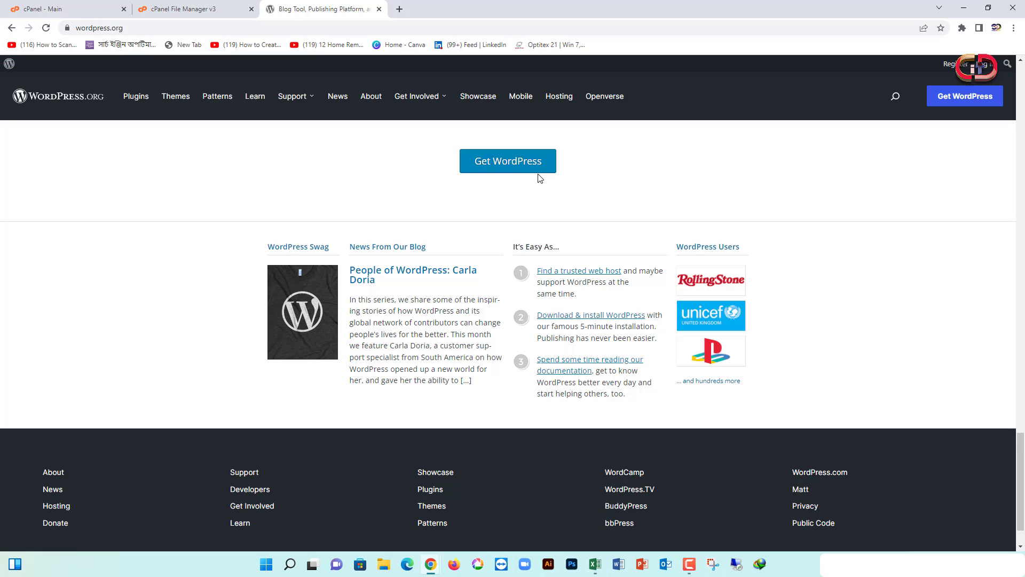
pyautogui.scroll(-1, 537, 180)
pyautogui.scroll(13, 538, 180)
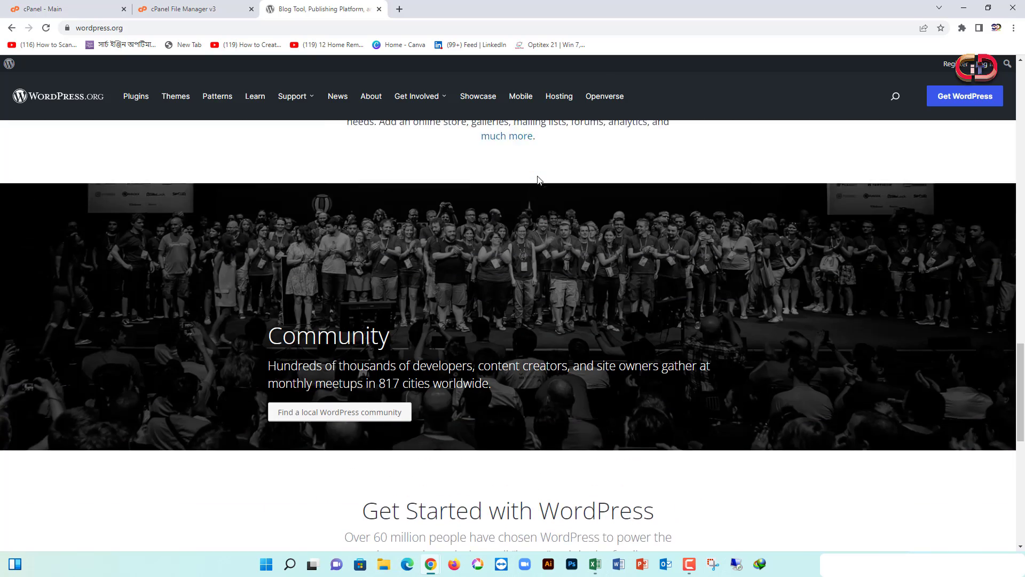
pyautogui.scroll(10, 537, 180)
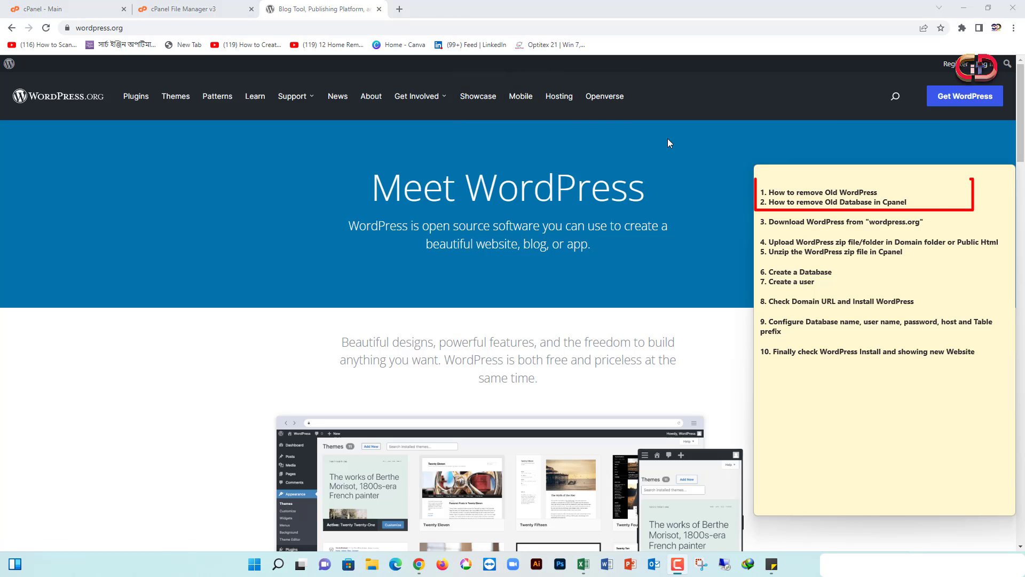
# Review the three checklist steps in the sticky note, then go to the Get WordPress page
pyautogui.moveTo(759, 191); pyautogui.dragTo(887, 188)
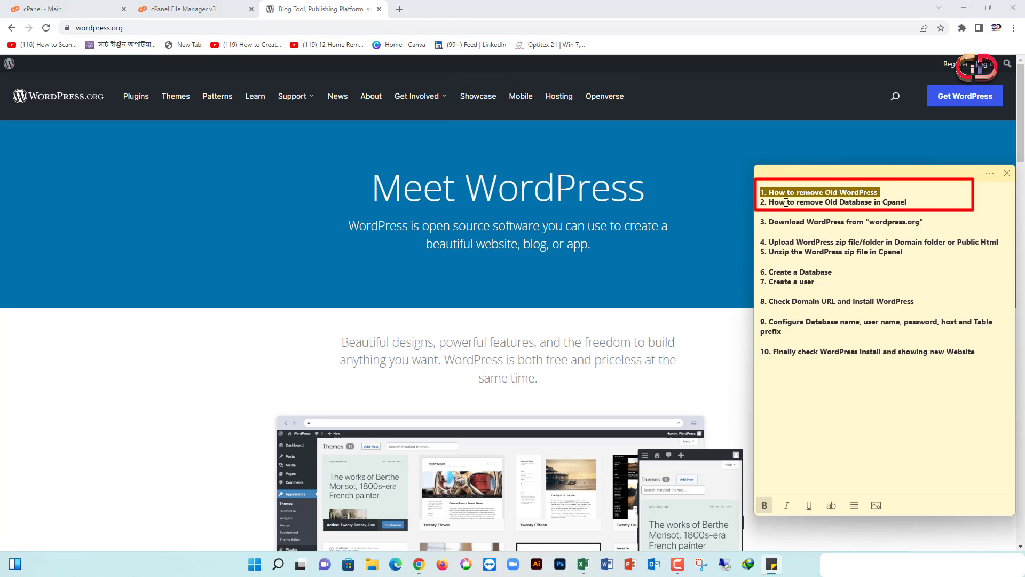
pyautogui.moveTo(762, 203); pyautogui.dragTo(910, 202)
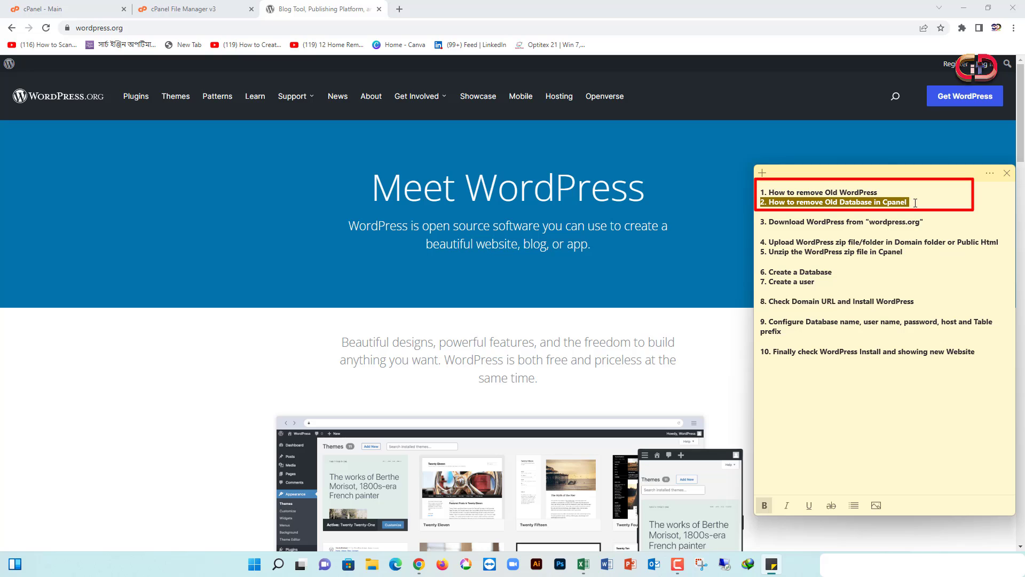
pyautogui.tripleClick(823, 220)
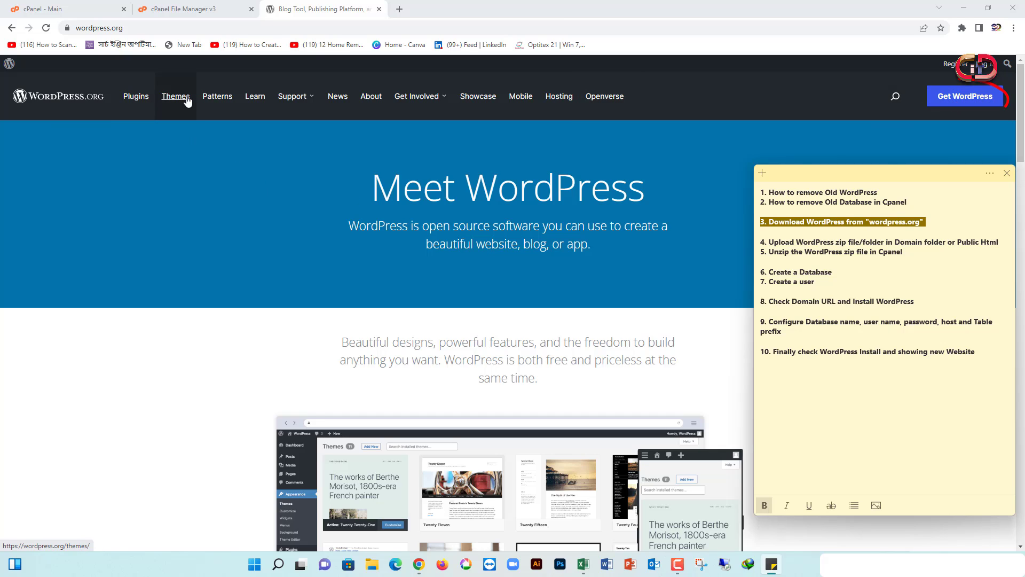
pyautogui.click(982, 98)
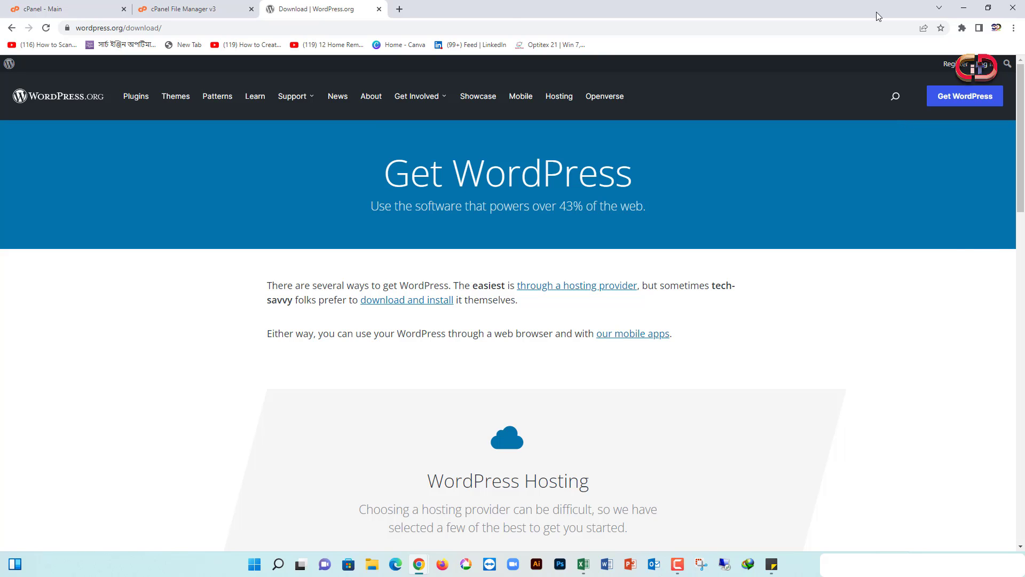
# Download the WordPress 6.0.1 zip package, starting the save in IDM
pyautogui.hotkey('ctrl', 'j')
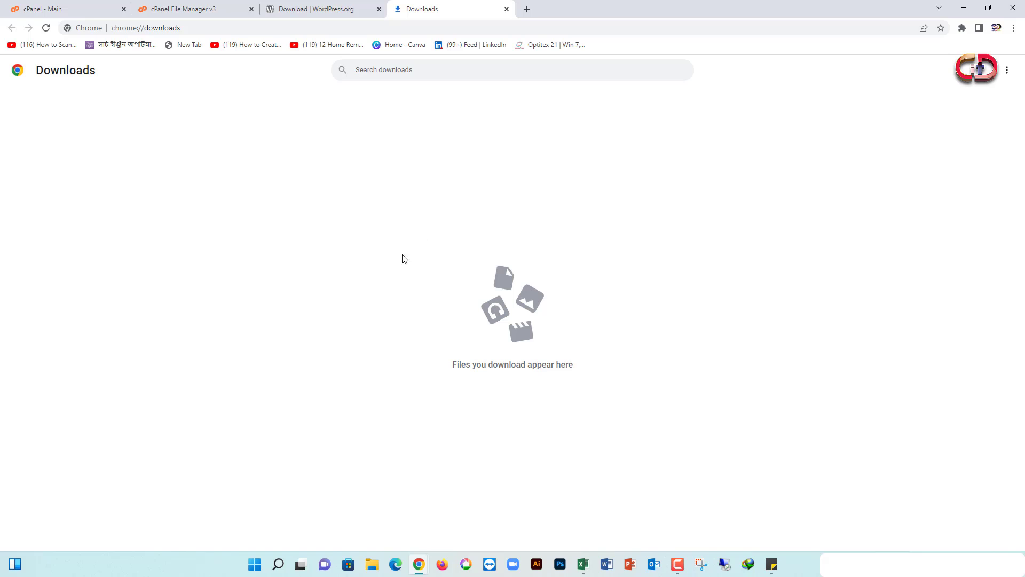
pyautogui.click(319, 5)
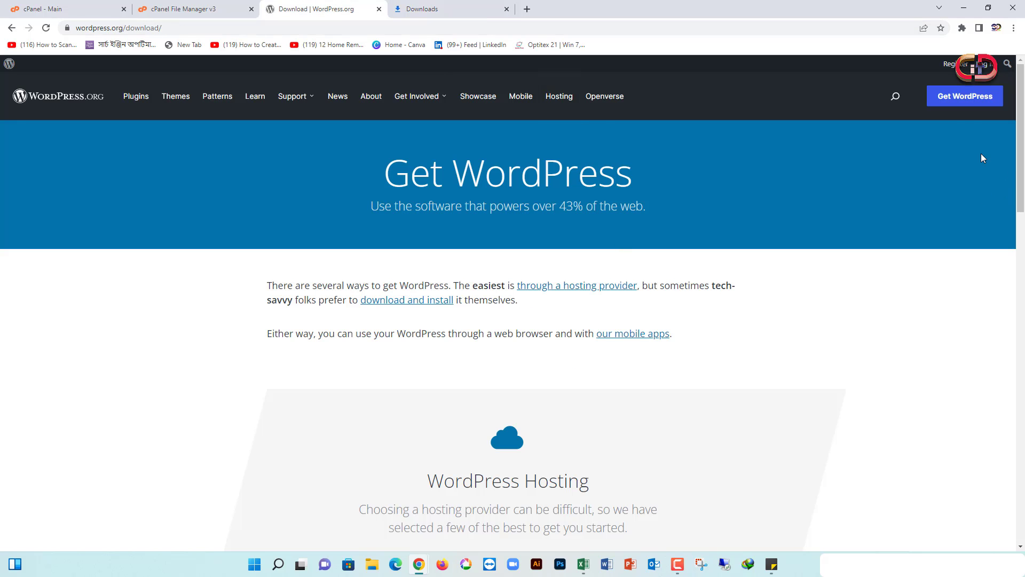
pyautogui.scroll(-2, 665, 262)
pyautogui.scroll(-3, 664, 261)
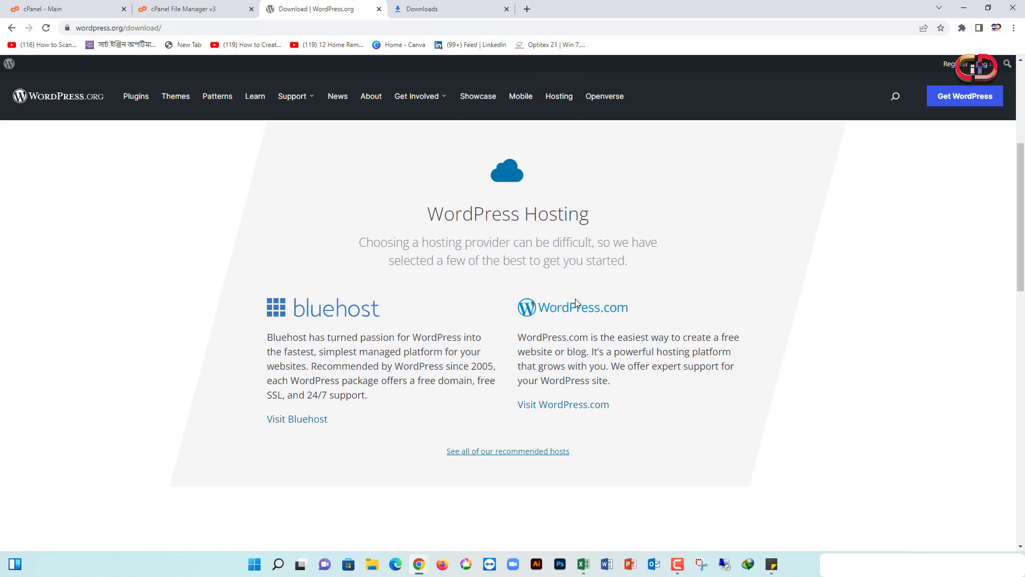
pyautogui.scroll(-2, 522, 443)
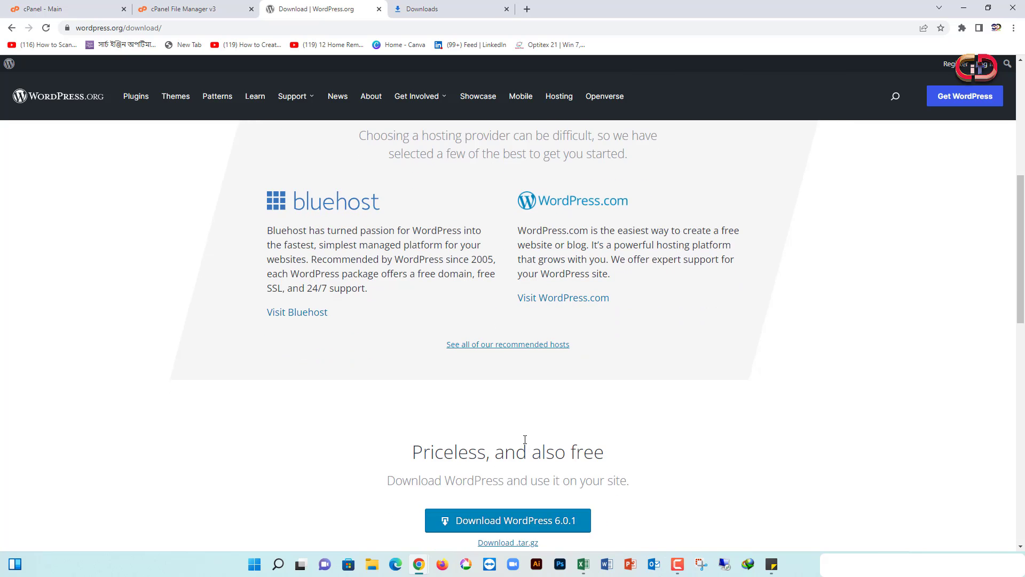
pyautogui.scroll(-3, 525, 439)
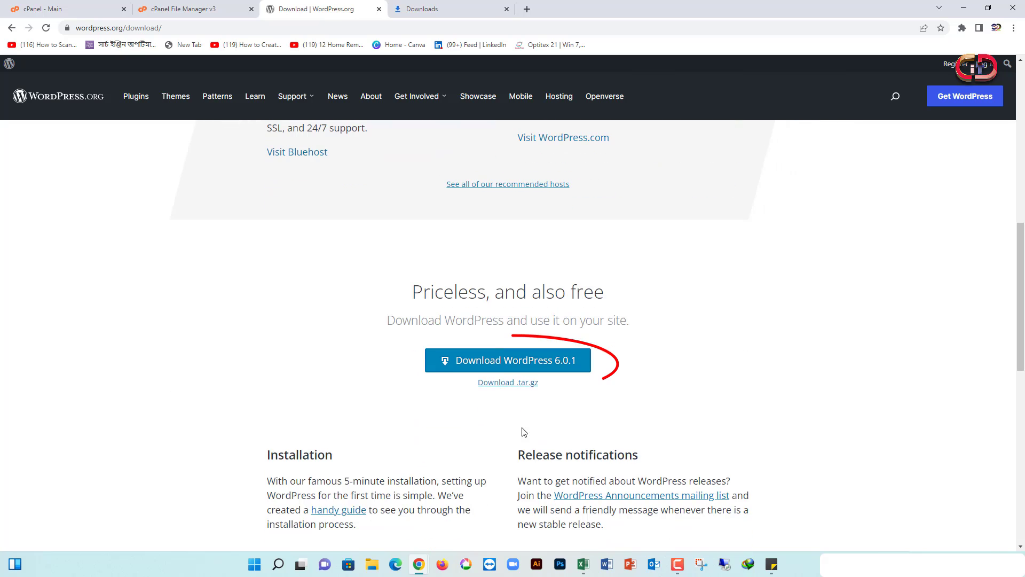
pyautogui.click(539, 368)
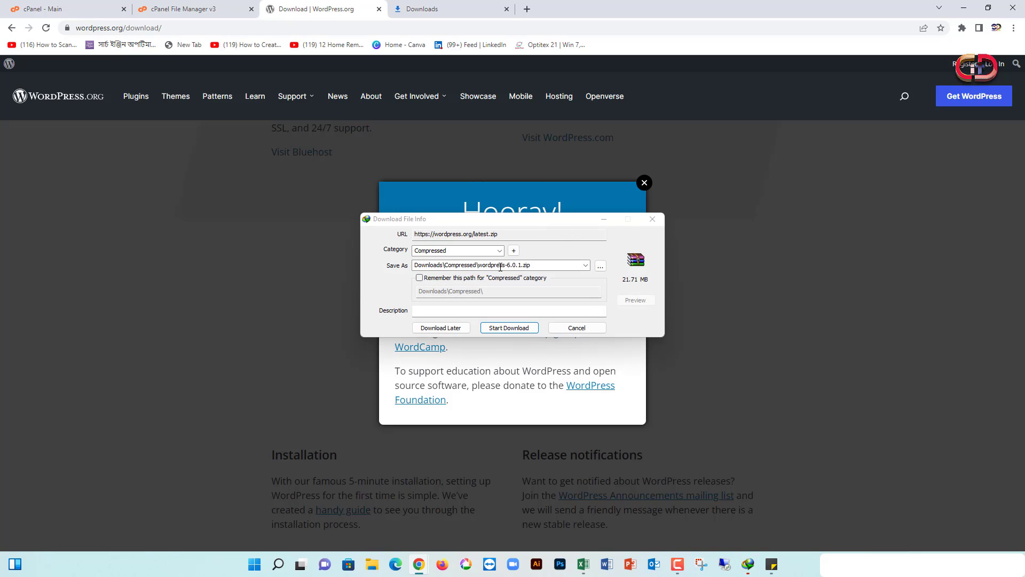
pyautogui.click(510, 328)
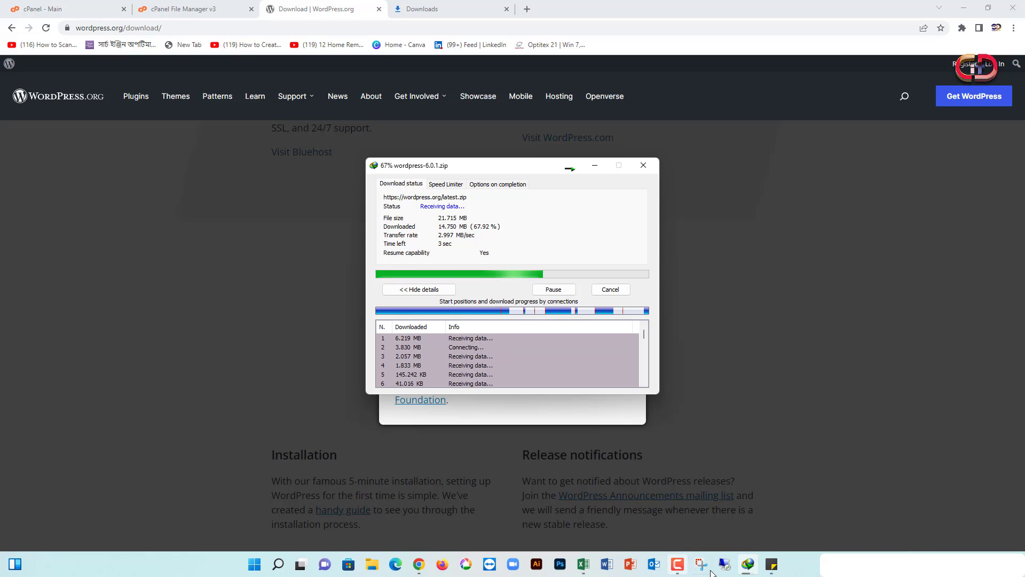
# Dismiss the Hooray message and close the WordPress download tab
pyautogui.click(771, 563)
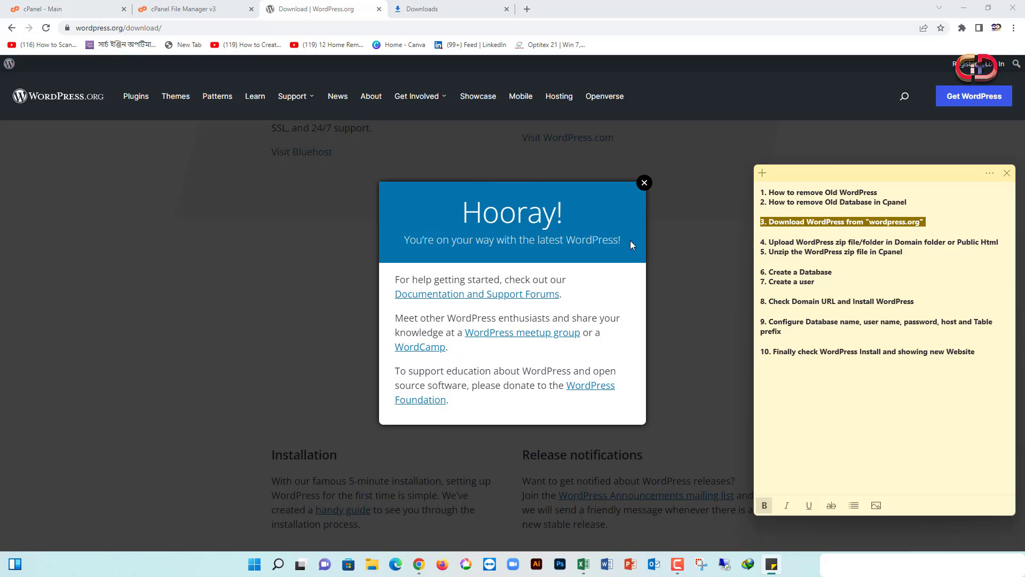
pyautogui.click(970, 12)
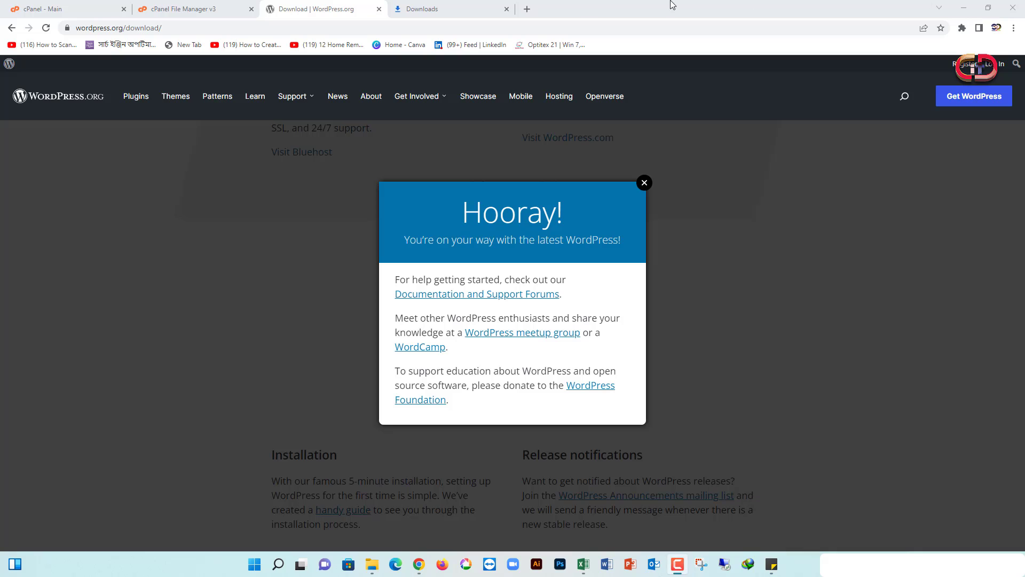
pyautogui.click(645, 183)
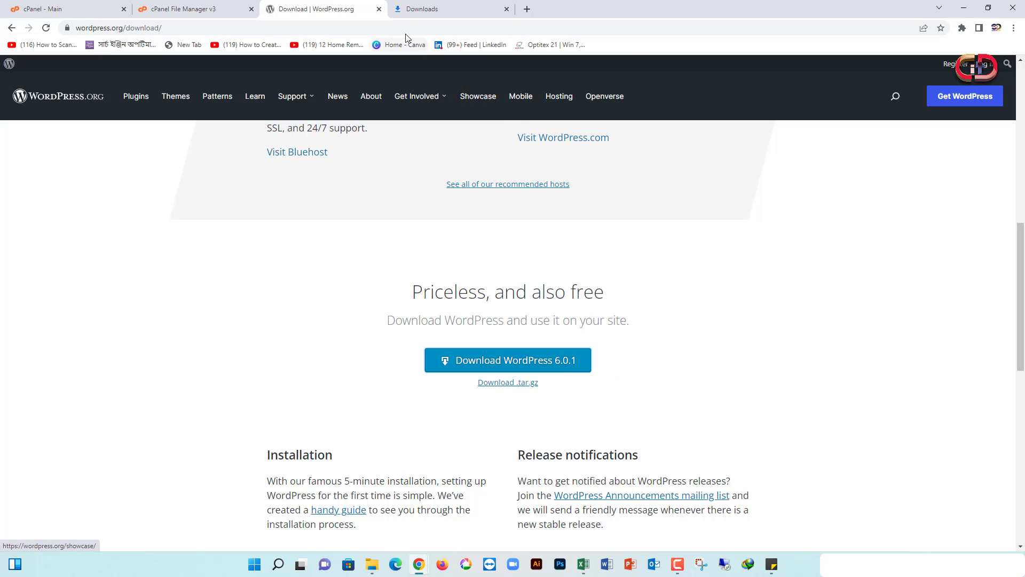
pyautogui.click(380, 10)
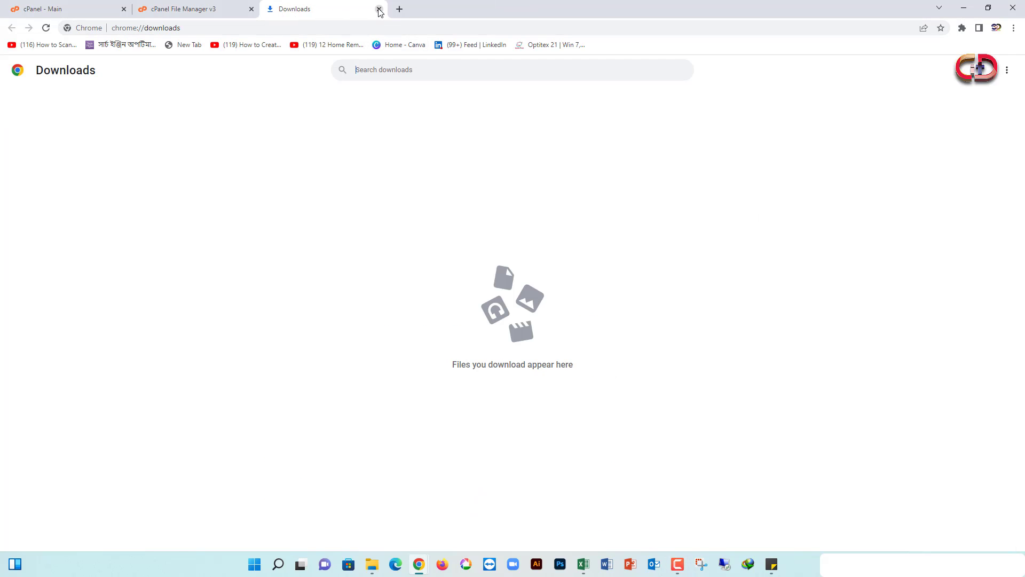
# Open the public_html folder in File Manager and go to its Upload page
pyautogui.click(379, 9)
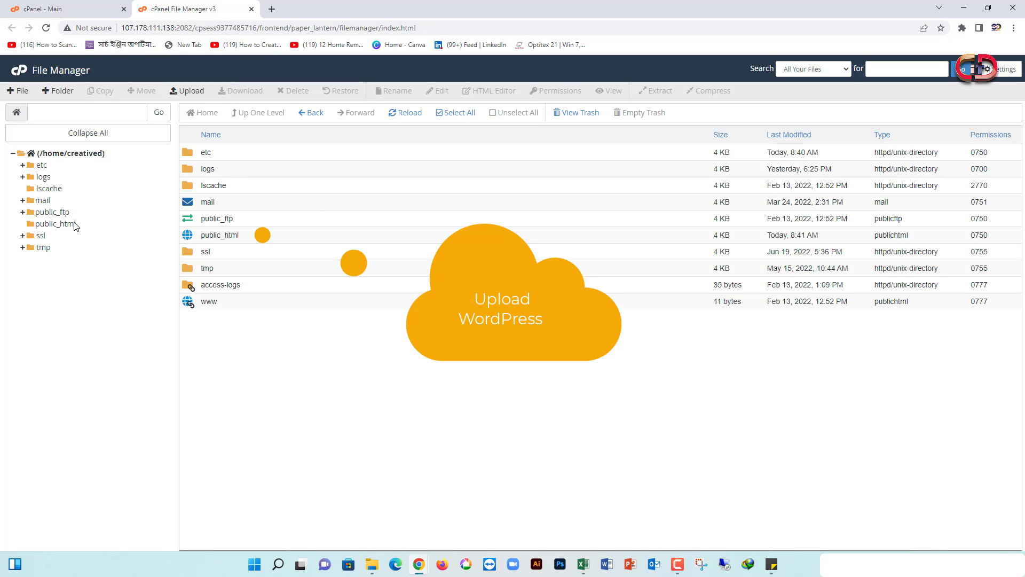
pyautogui.click(48, 224)
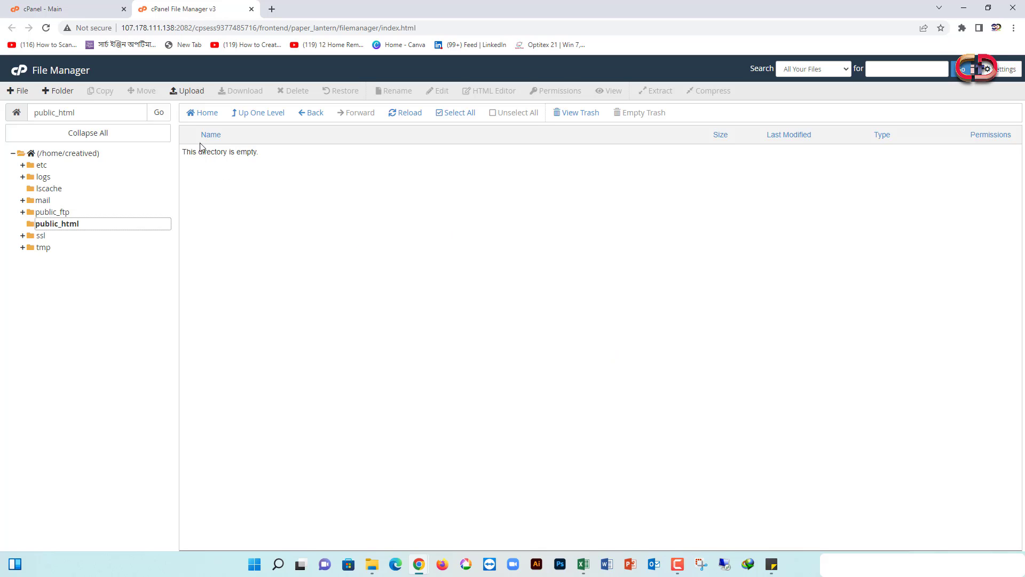
pyautogui.click(192, 92)
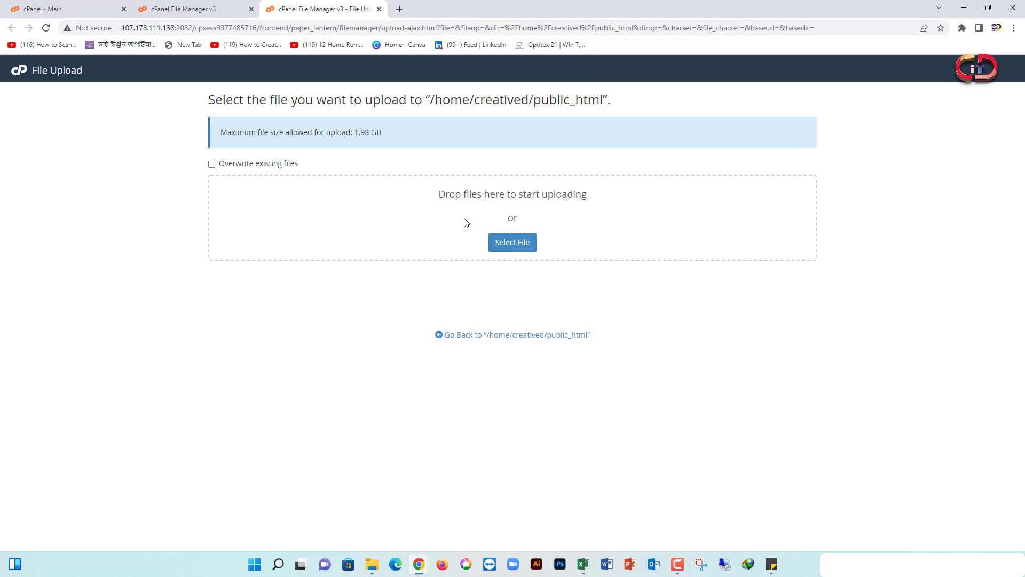
# Upload wordpress-6.0.1.zip from Downloads > WordPress, then go back to /home/creatived/public_html
pyautogui.click(512, 244)
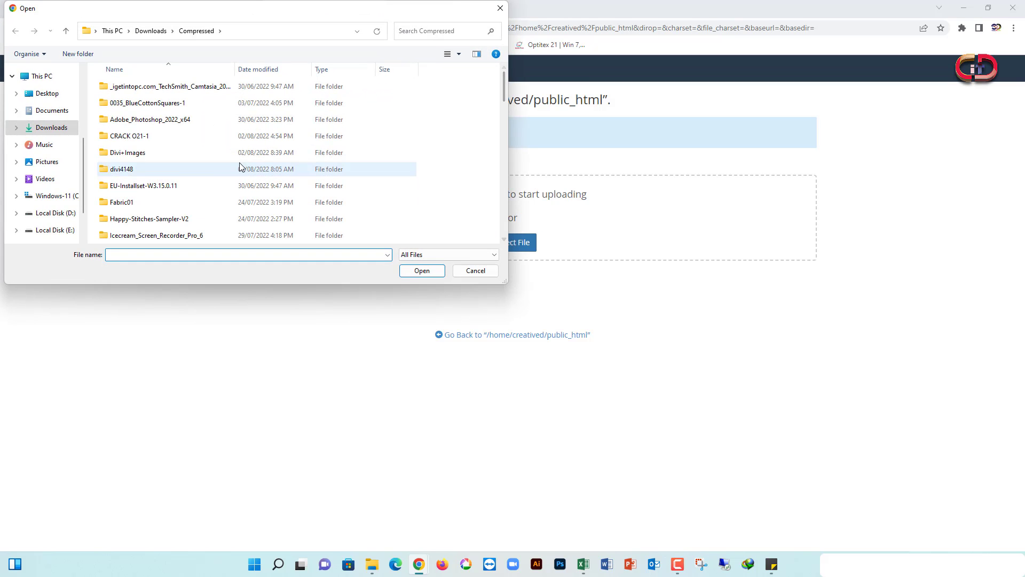
pyautogui.click(57, 131)
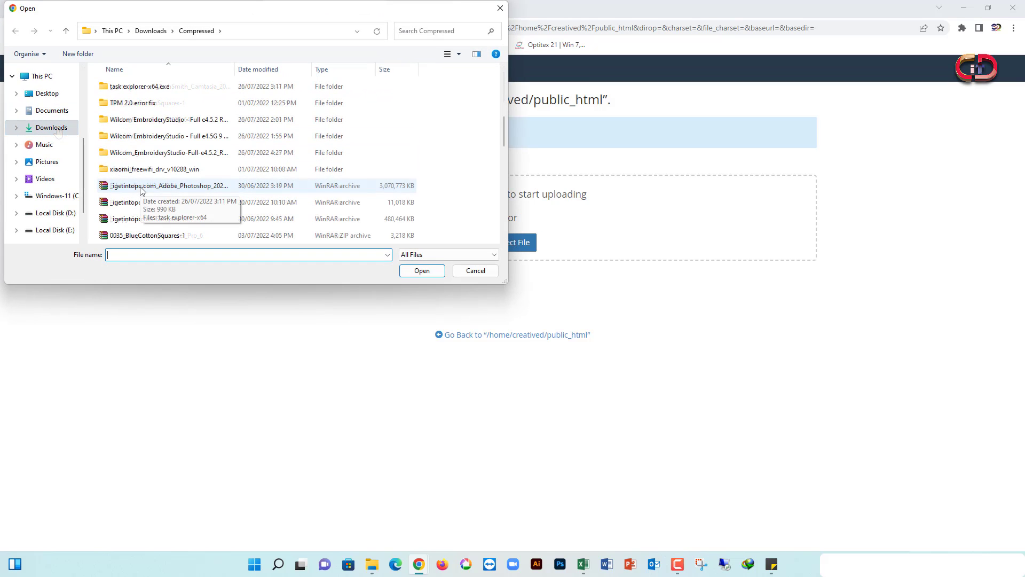
pyautogui.click(156, 32)
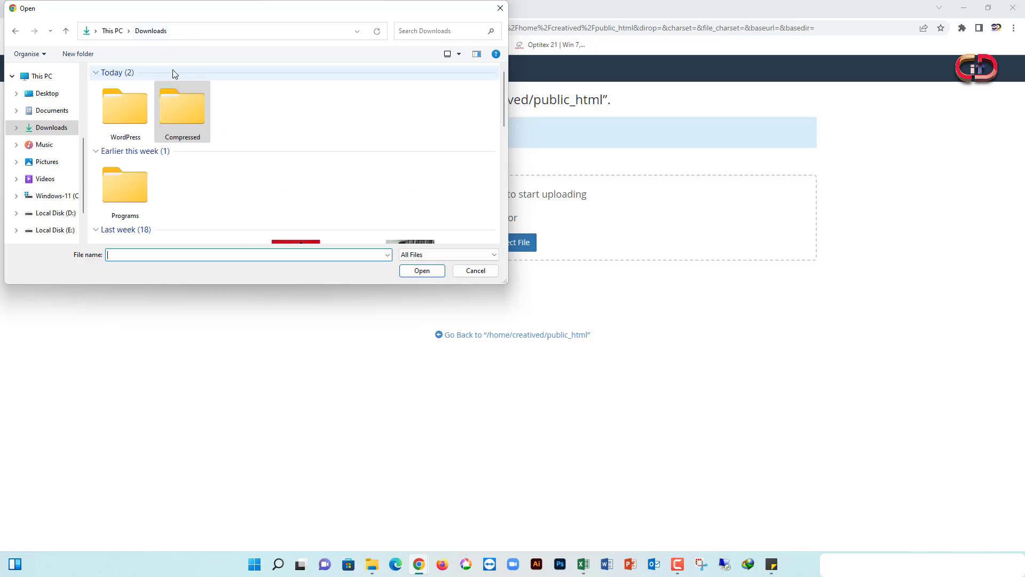
pyautogui.doubleClick(120, 114)
pyautogui.click(132, 87)
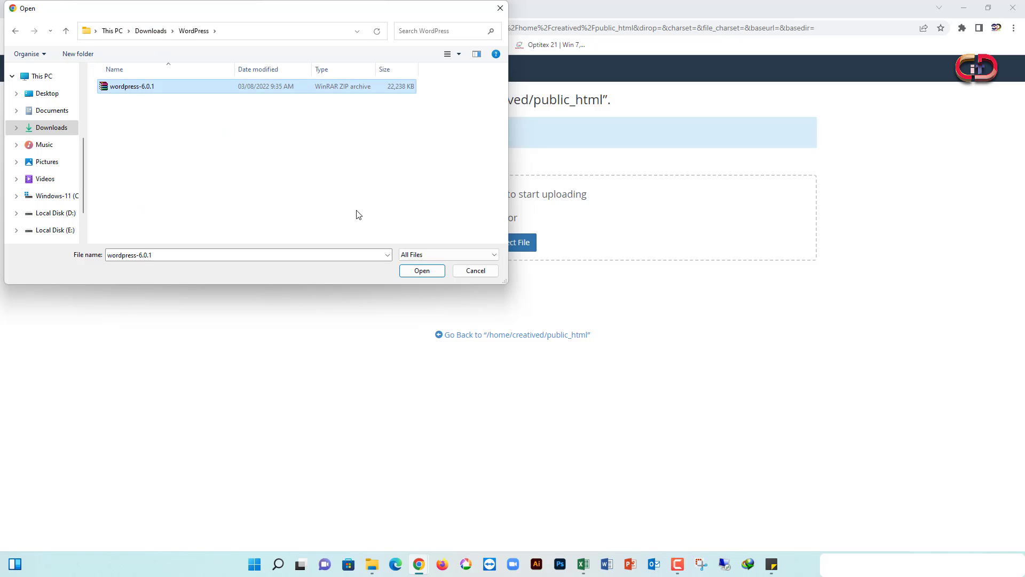
pyautogui.click(422, 271)
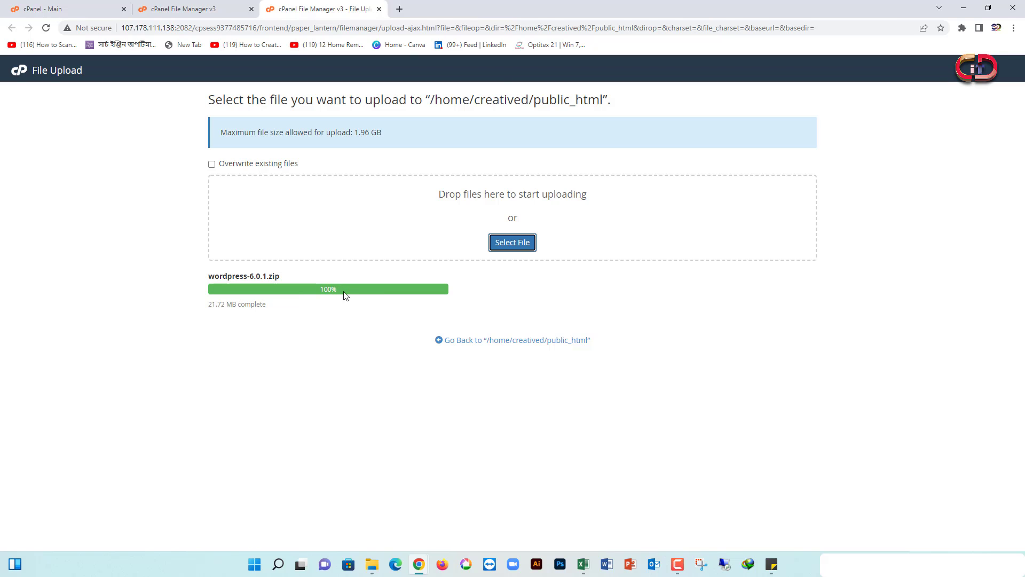
pyautogui.click(467, 340)
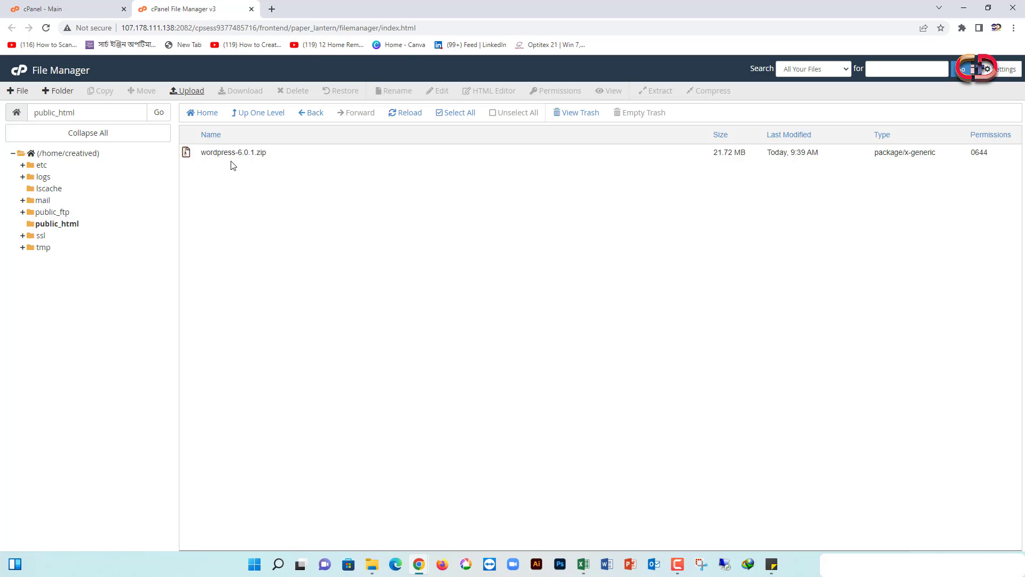
# Extract wordpress-6.0.1.zip into /public_html from its right-click menu
pyautogui.click(224, 154)
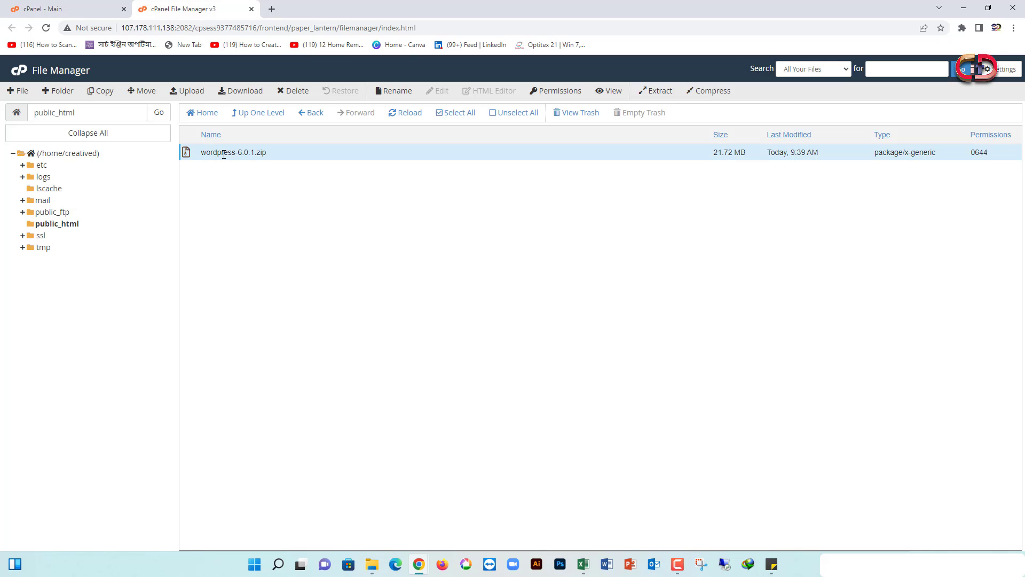
pyautogui.rightClick(219, 153)
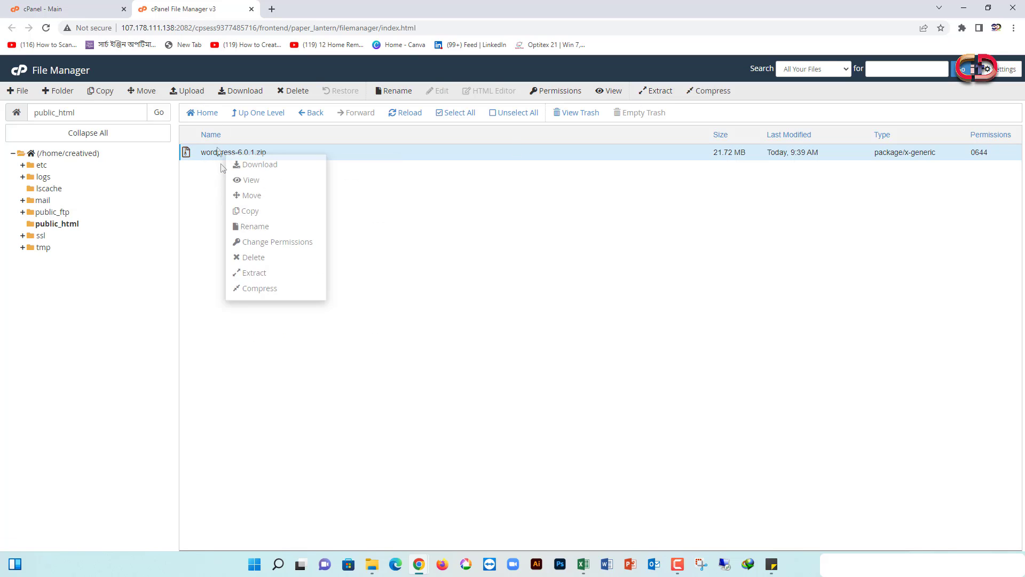
pyautogui.click(223, 167)
pyautogui.click(218, 152)
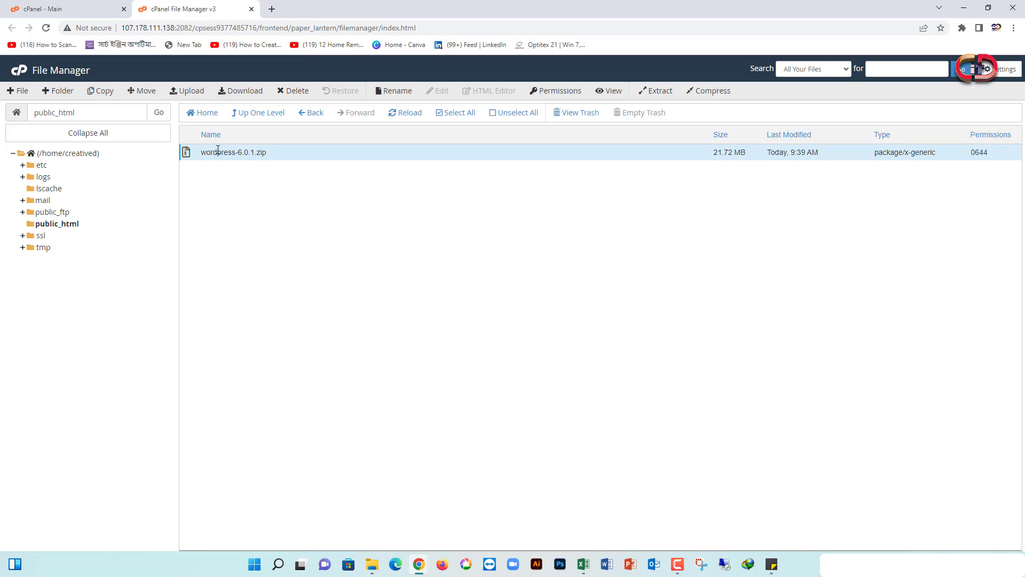
pyautogui.rightClick(219, 152)
pyautogui.rightClick(216, 155)
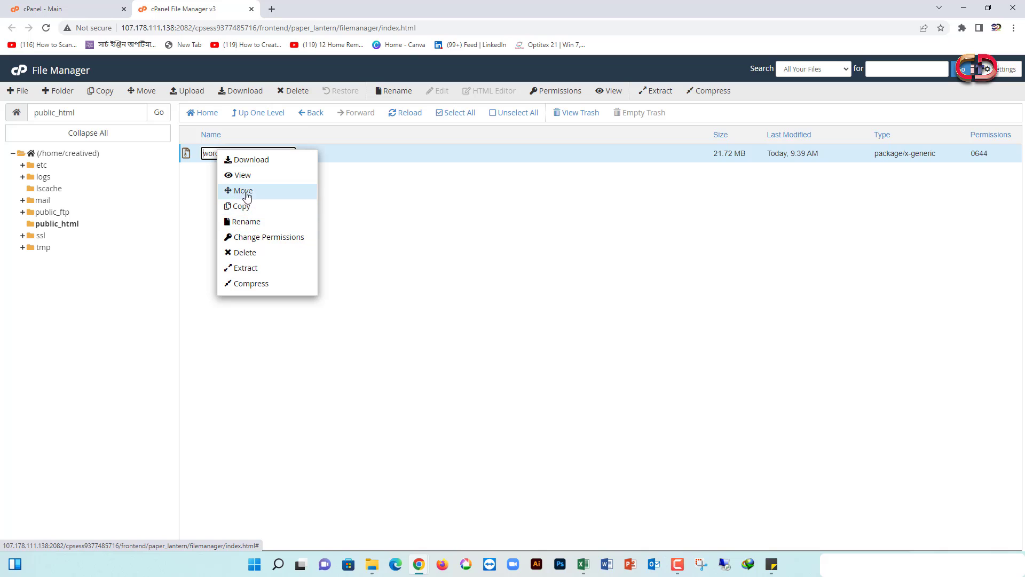
pyautogui.click(255, 271)
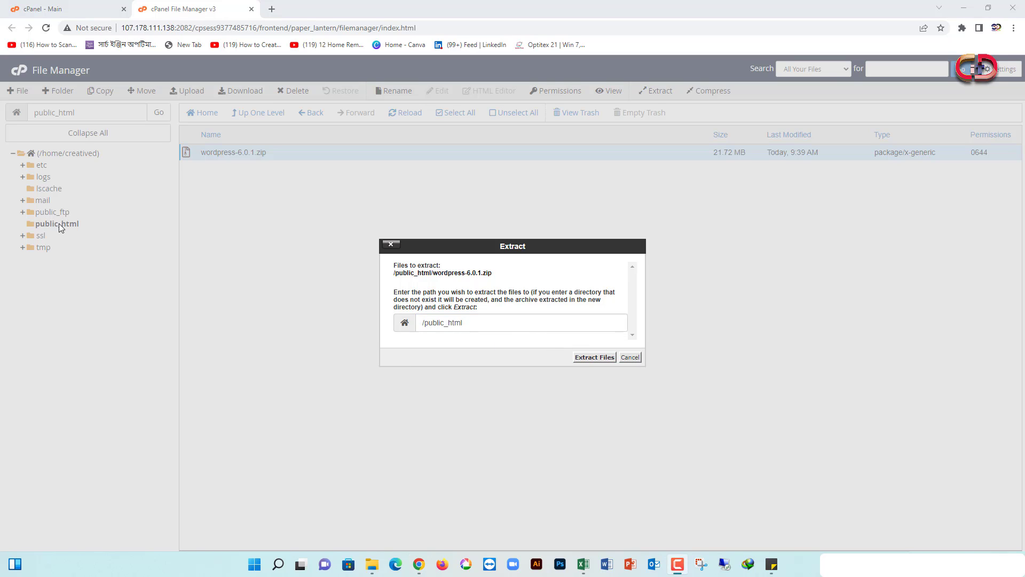
pyautogui.click(594, 357)
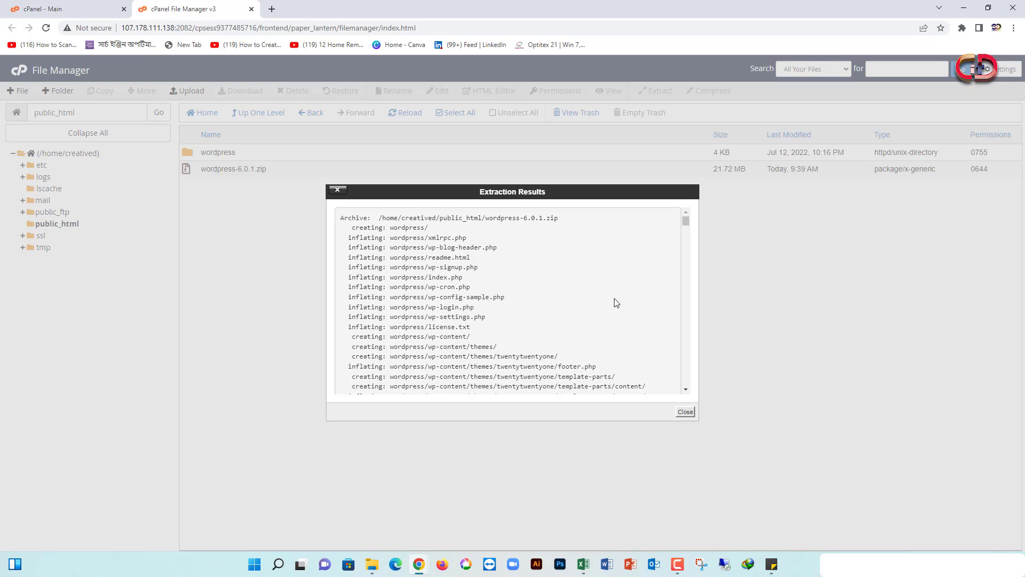
# Close the Extraction Results and reload the public_html listing
pyautogui.scroll(-20, 617, 303)
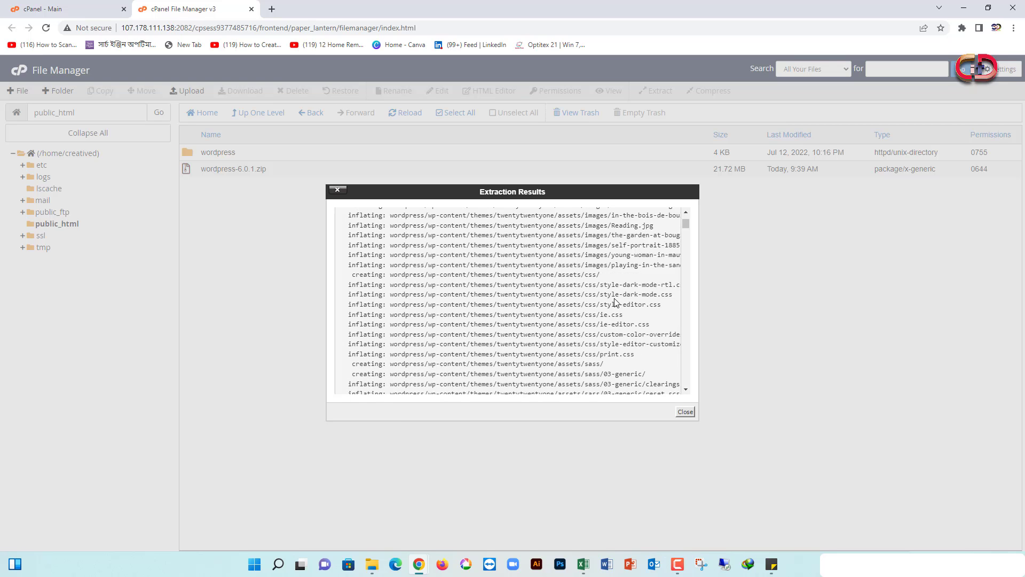
pyautogui.scroll(-10, 616, 303)
pyautogui.scroll(-10, 616, 303)
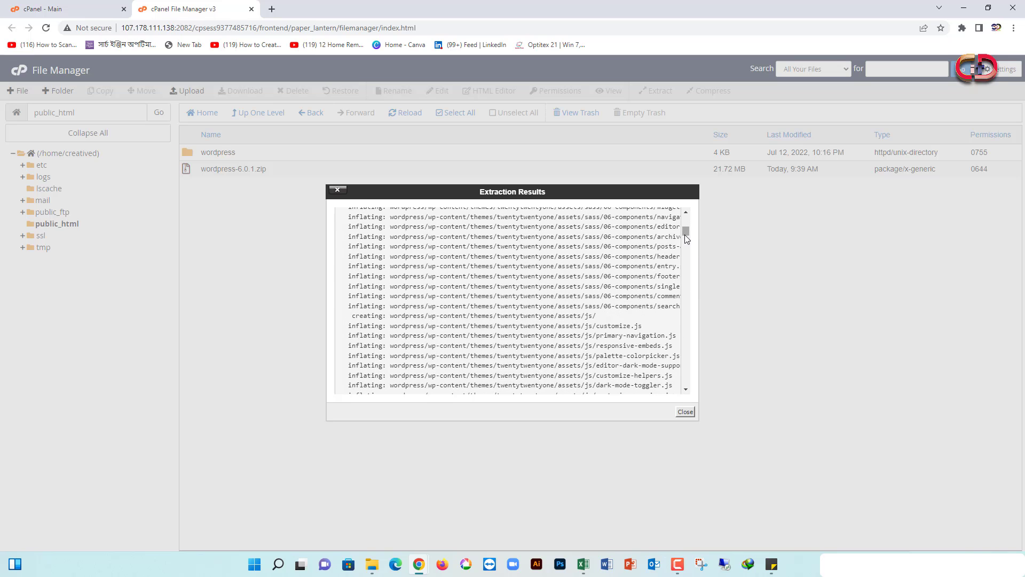
pyautogui.moveTo(685, 235); pyautogui.dragTo(679, 406)
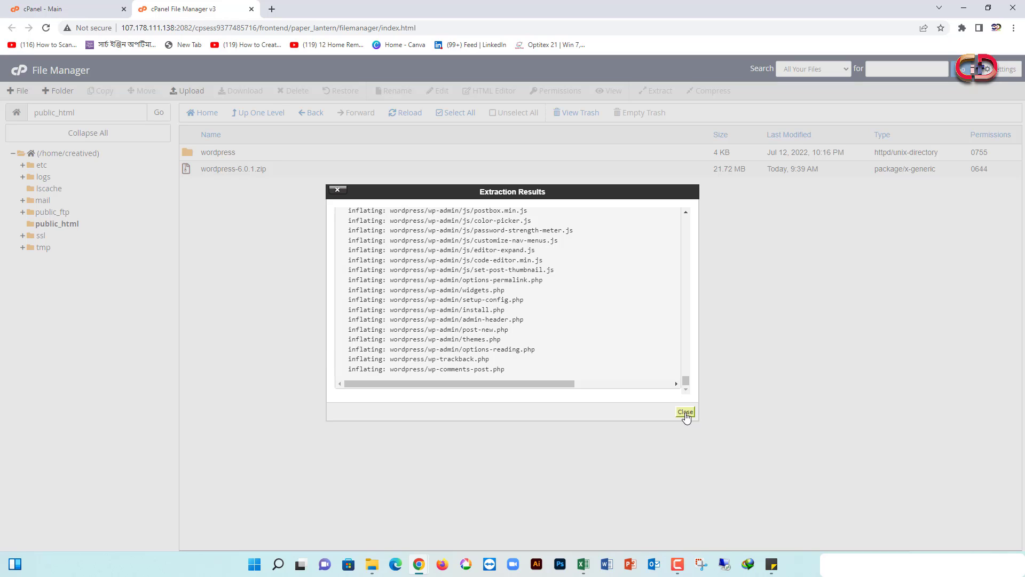
pyautogui.click(685, 413)
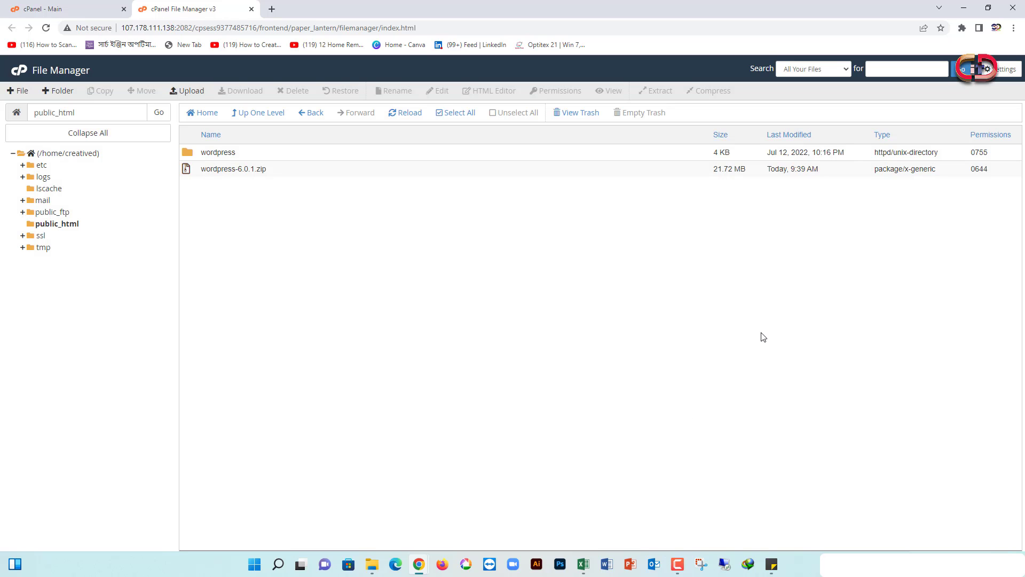
pyautogui.click(219, 151)
# Reload public_html and open the newly extracted wordpress folder
pyautogui.click(35, 227)
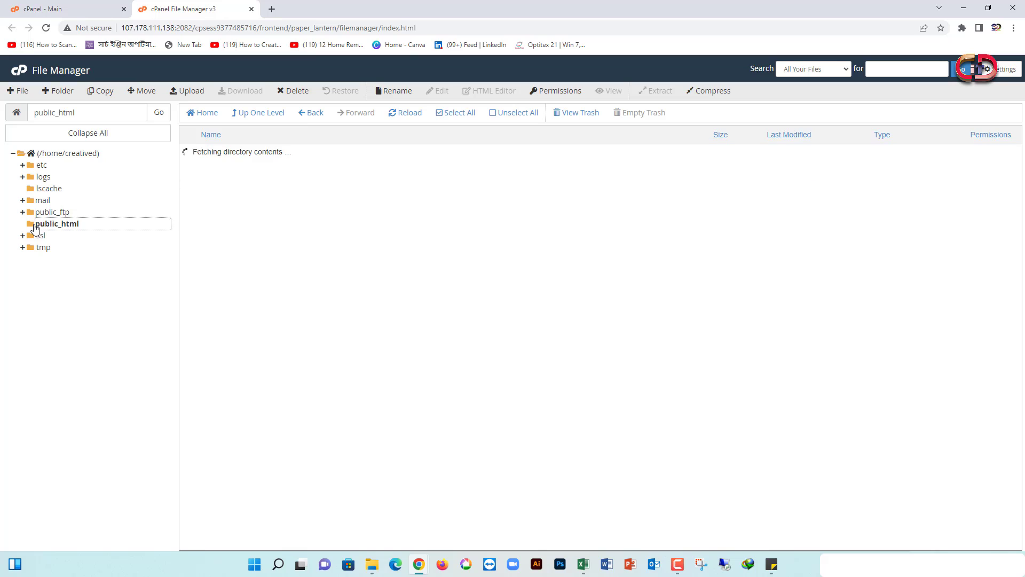
pyautogui.click(73, 229)
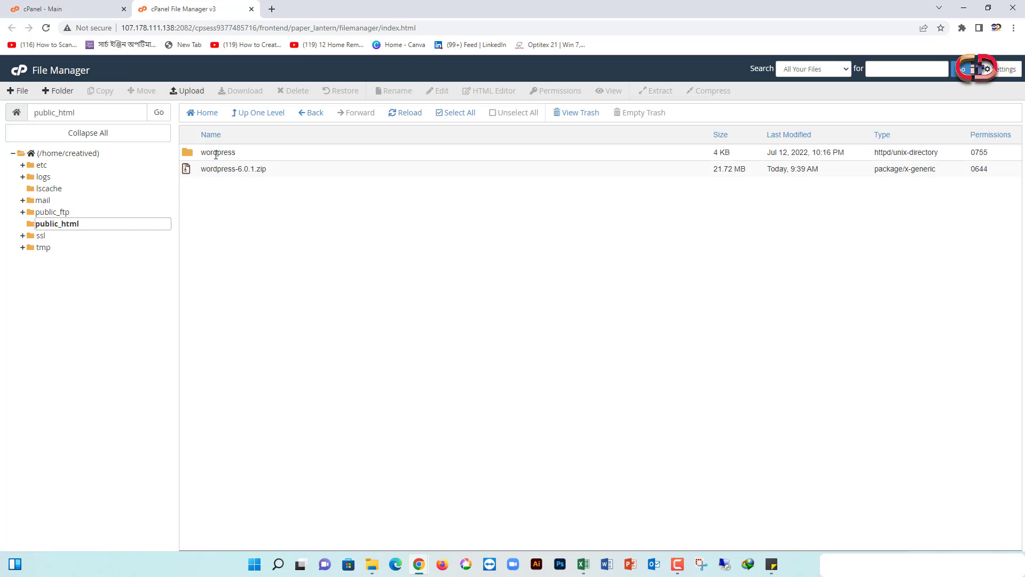
pyautogui.click(217, 154)
pyautogui.click(217, 153)
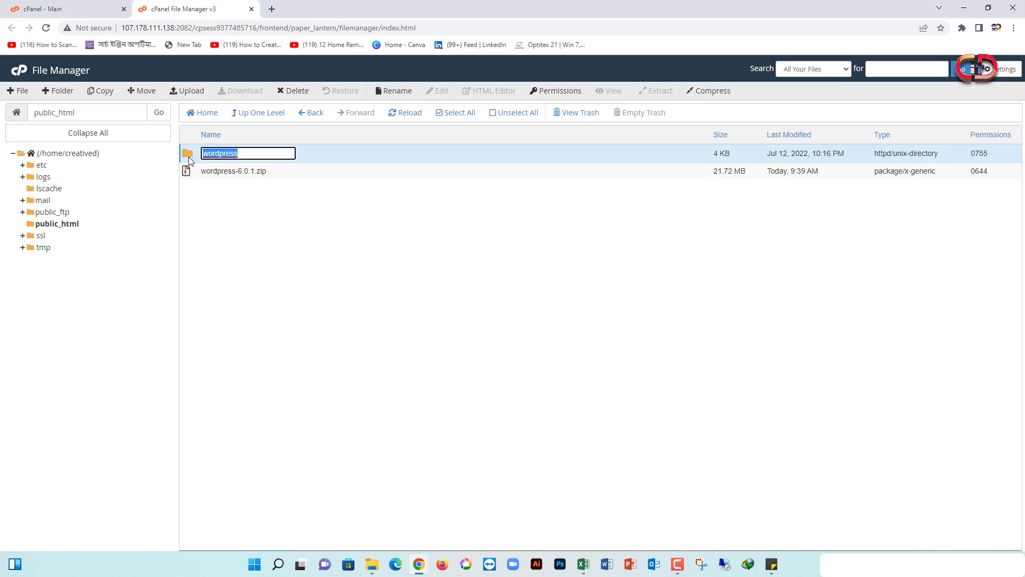
pyautogui.doubleClick(188, 156)
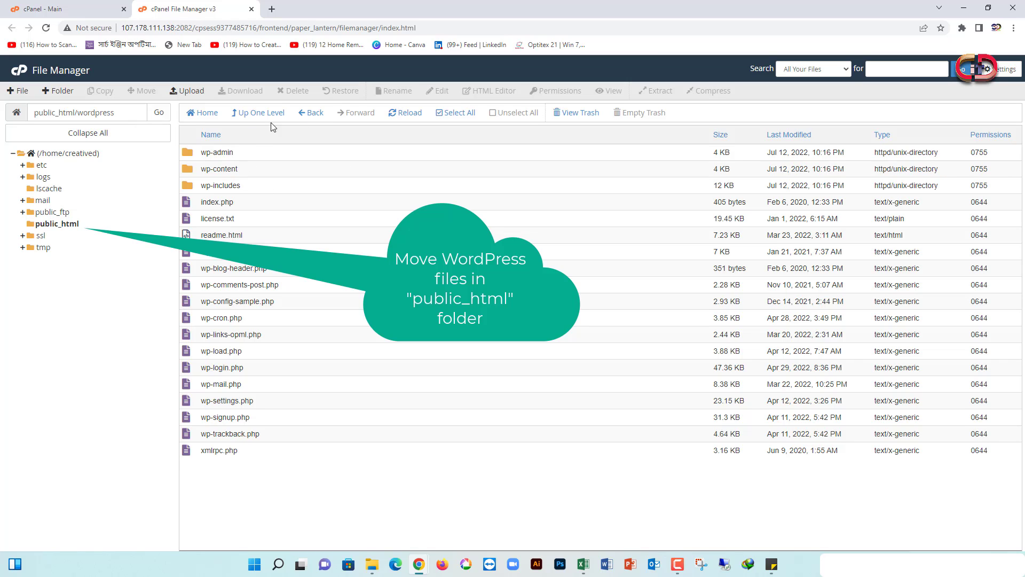
# Move every file and folder in wordpress to /public_html/, then return to public_html
pyautogui.click(446, 114)
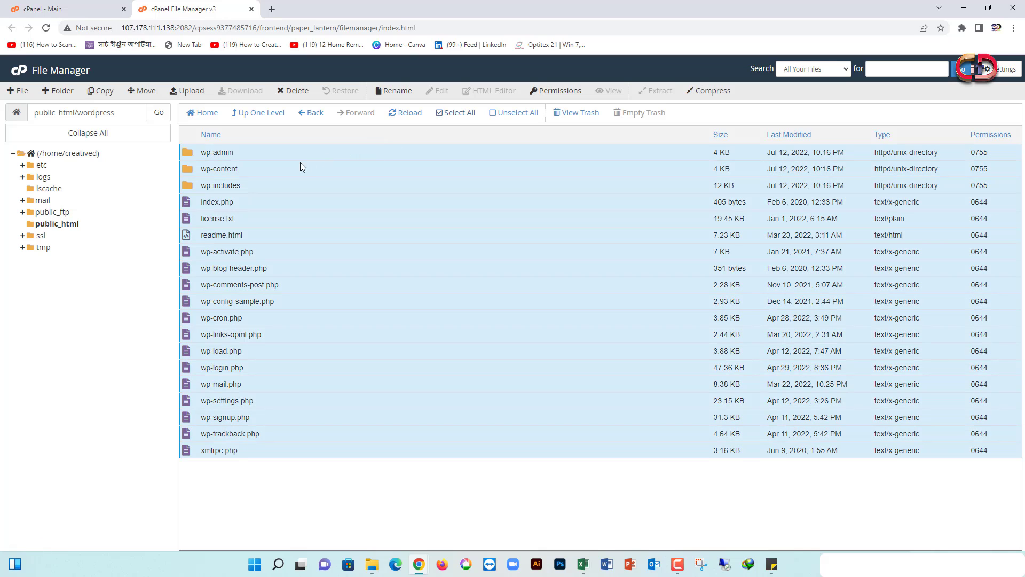
pyautogui.rightClick(286, 167)
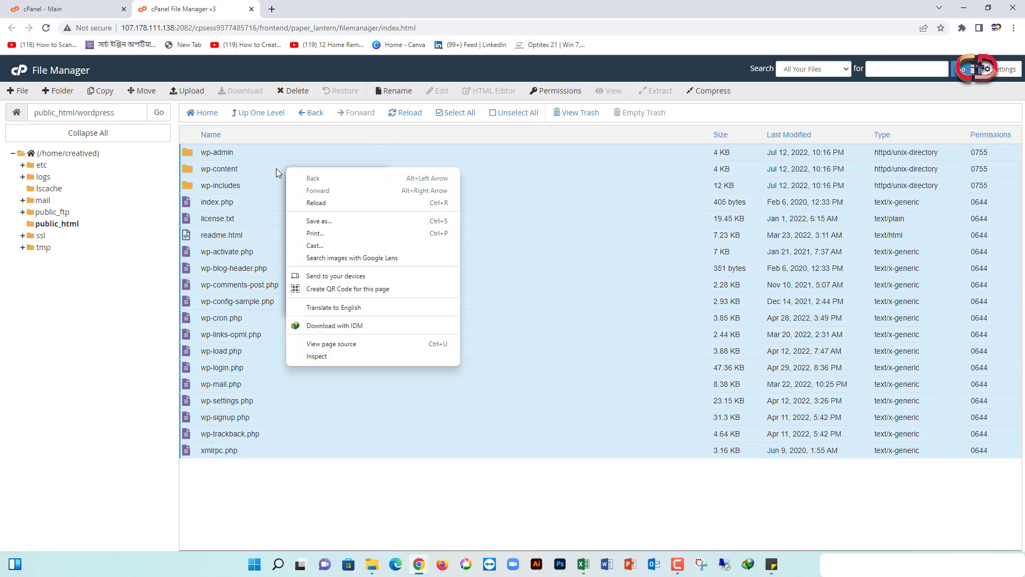
pyautogui.rightClick(277, 168)
pyautogui.click(277, 168)
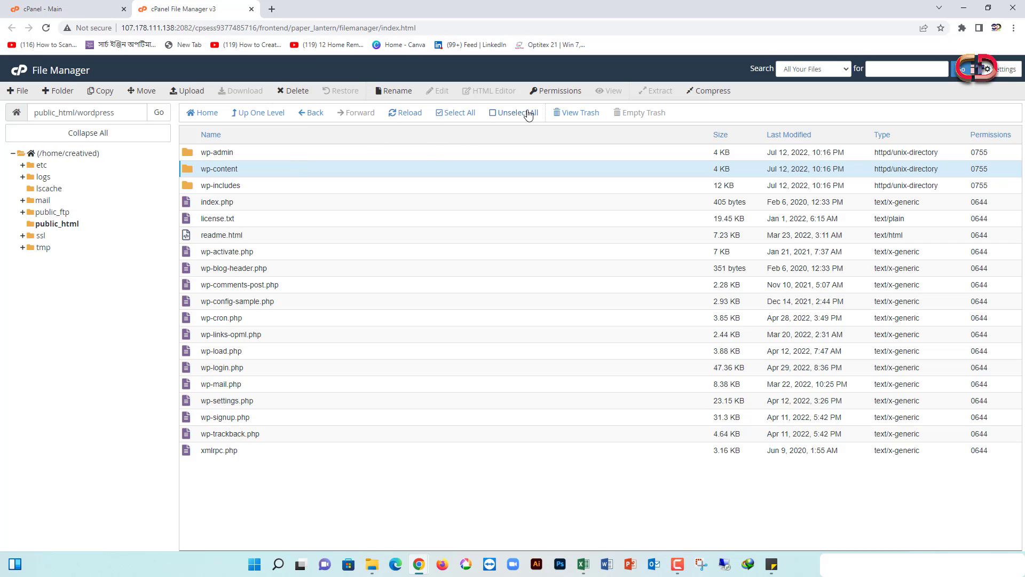
pyautogui.click(456, 114)
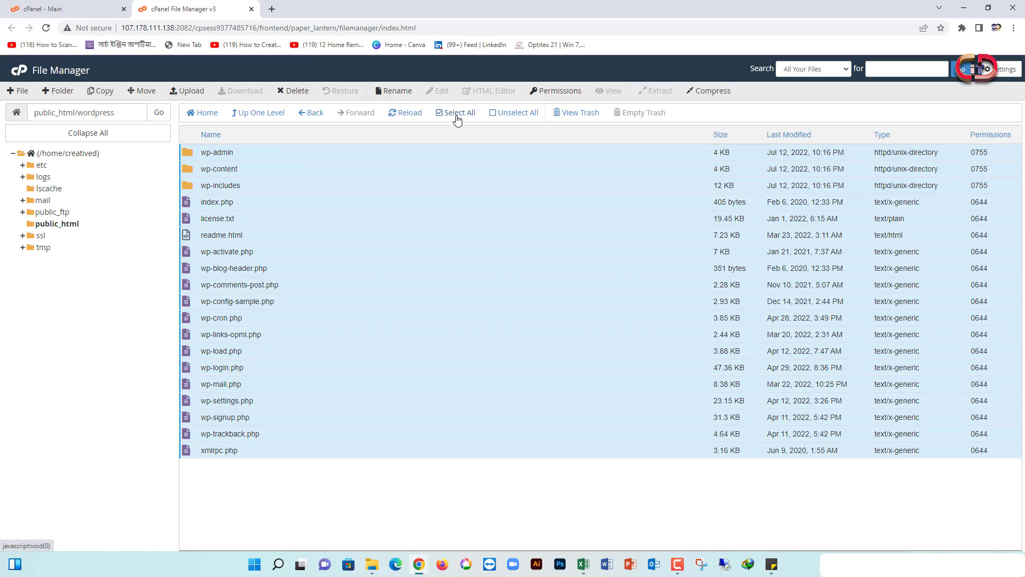
pyautogui.rightClick(379, 167)
pyautogui.click(413, 184)
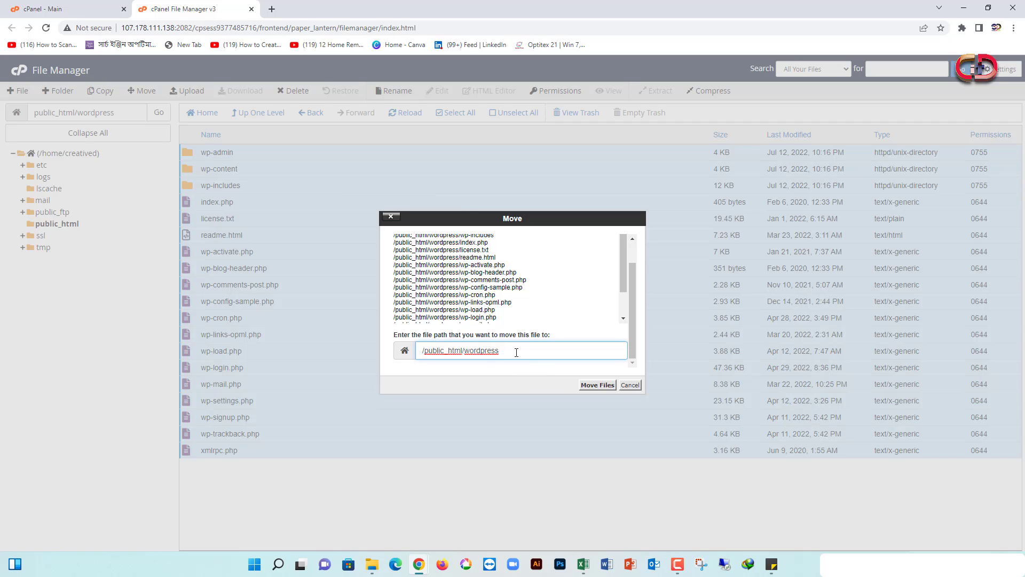
pyautogui.moveTo(517, 353); pyautogui.dragTo(466, 358)
pyautogui.press('BackSpace')
pyautogui.click(597, 385)
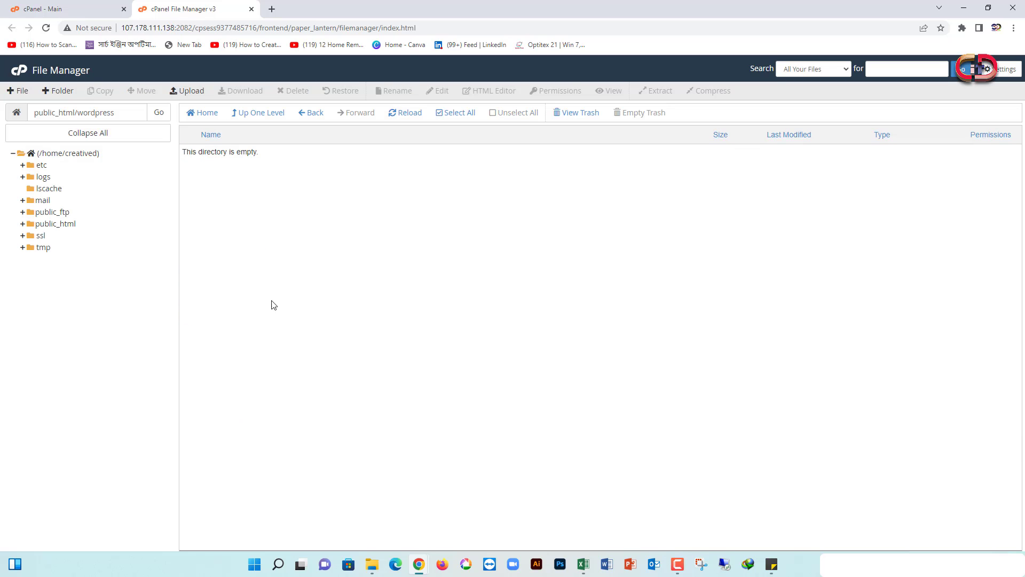
pyautogui.click(58, 225)
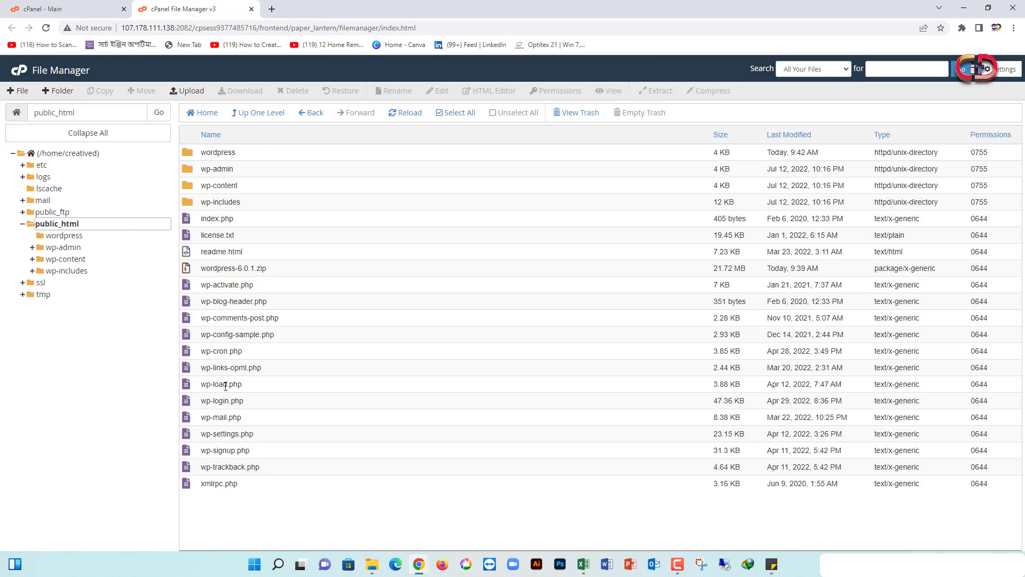
pyautogui.click(221, 268)
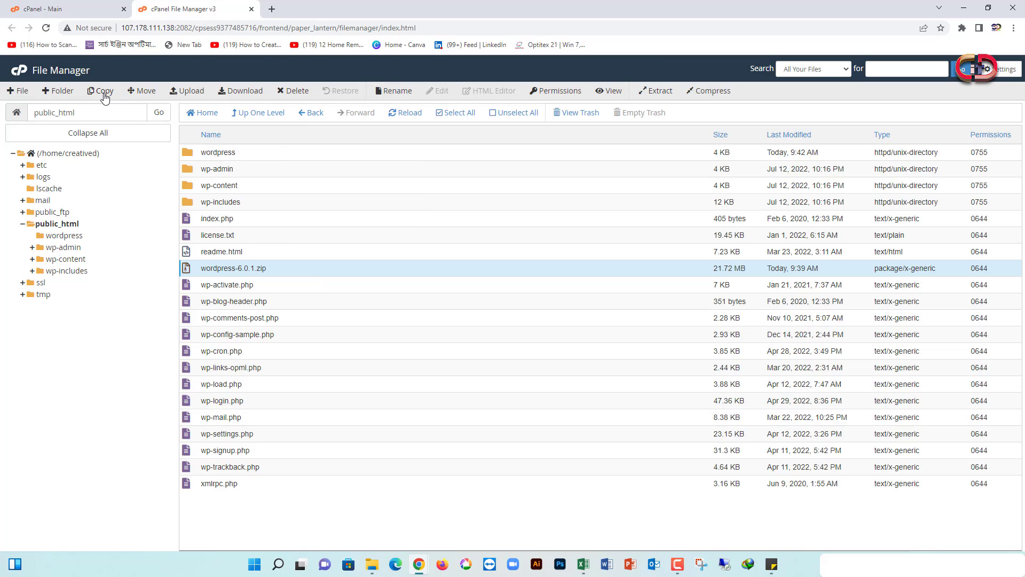
# Permanently delete wordpress-6.0.1.zip, skipping the trash
pyautogui.click(293, 91)
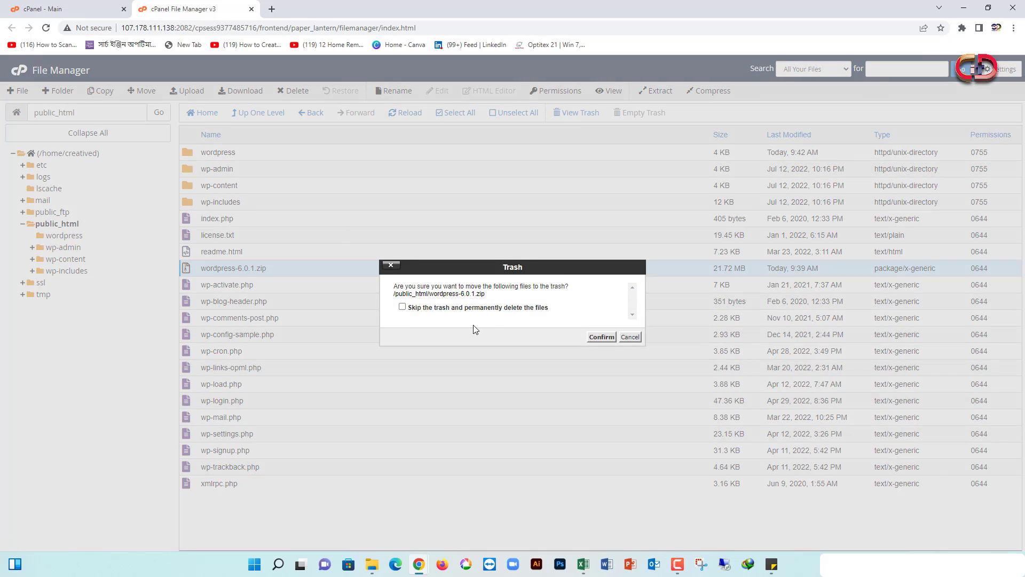
pyautogui.click(409, 308)
pyautogui.click(601, 338)
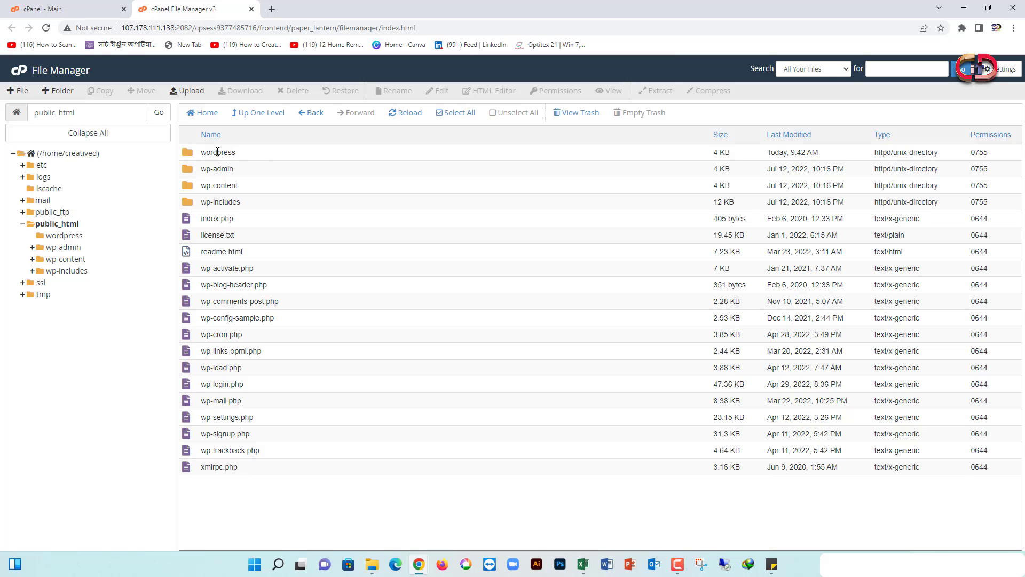
# Permanently delete the empty wordpress folder, skipping the trash
pyautogui.click(188, 156)
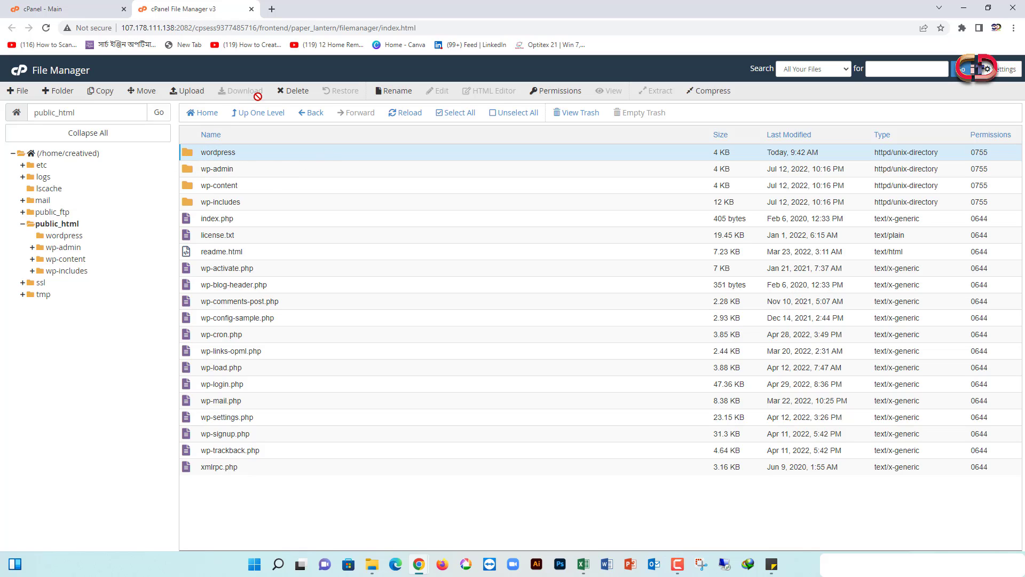
pyautogui.click(293, 91)
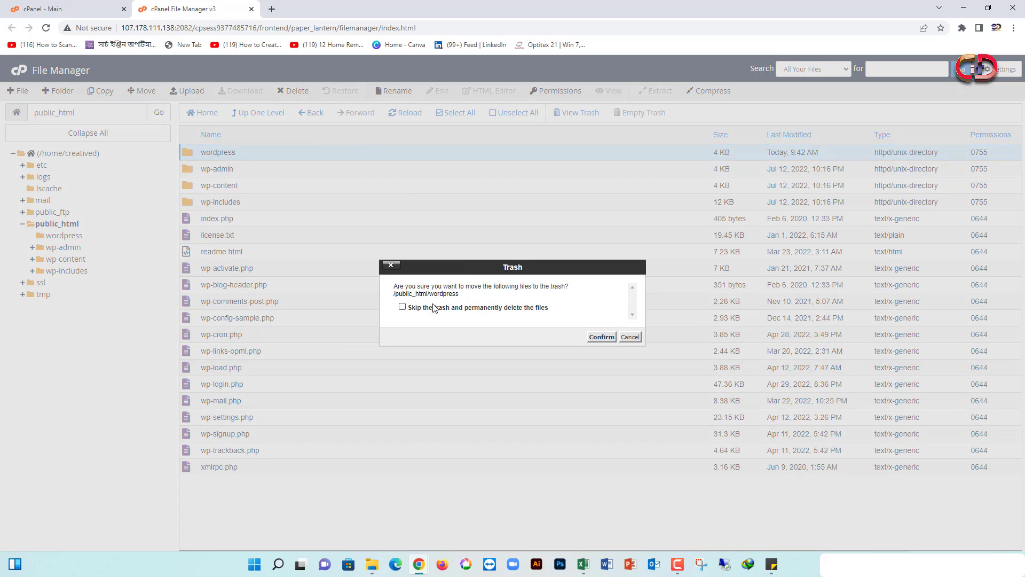
pyautogui.click(434, 308)
pyautogui.click(602, 337)
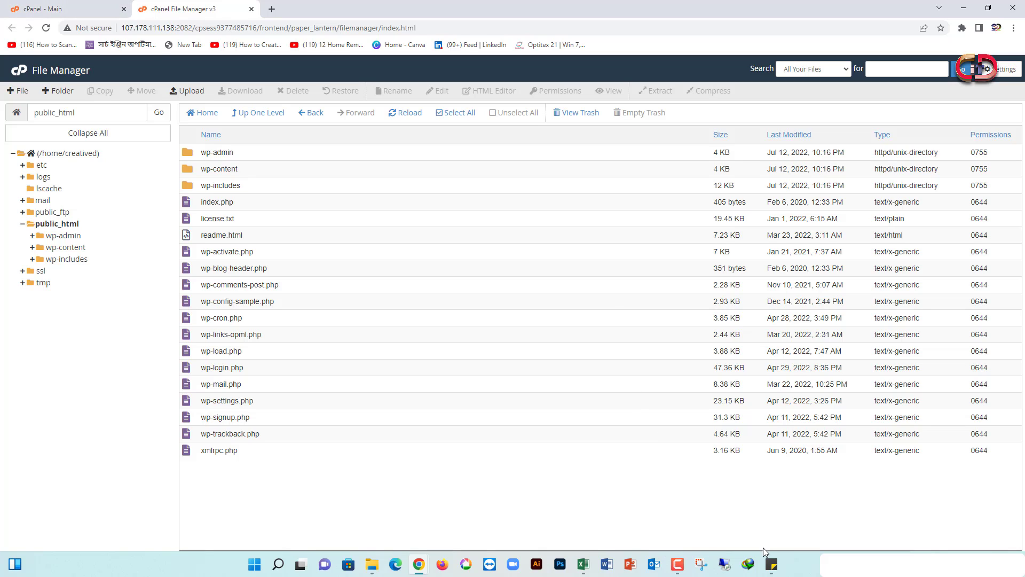
pyautogui.click(771, 564)
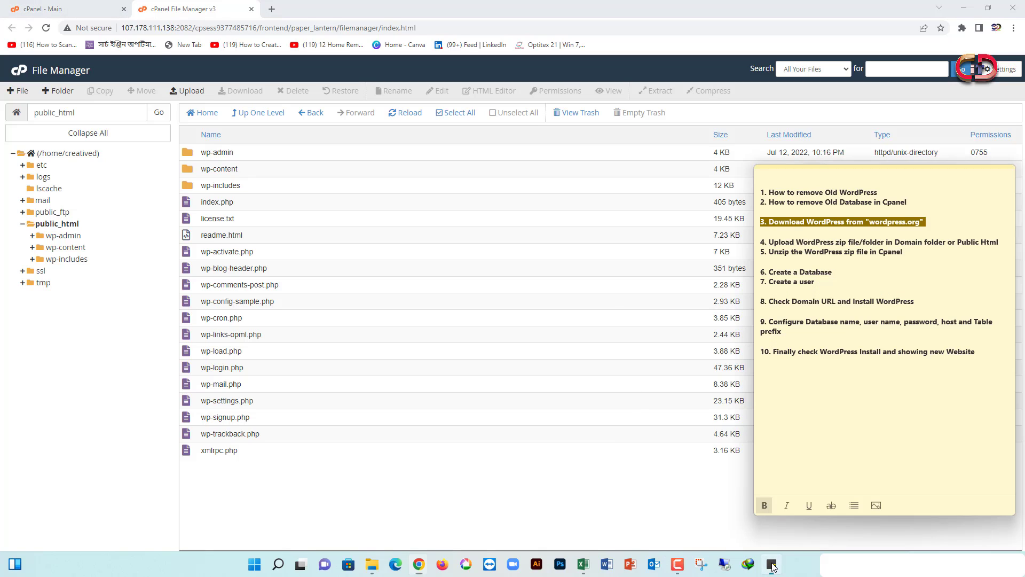
# Highlight checklist steps 4 and 5, then step 6 'Create a Database', in the sticky note
pyautogui.click(860, 243)
pyautogui.moveTo(767, 242); pyautogui.dragTo(997, 242)
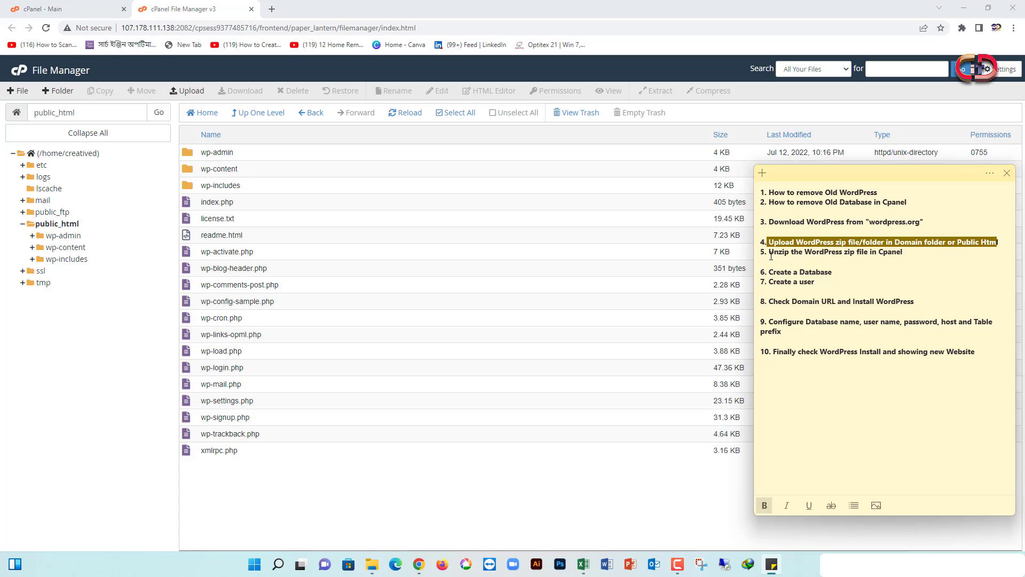
pyautogui.moveTo(769, 254); pyautogui.dragTo(908, 255)
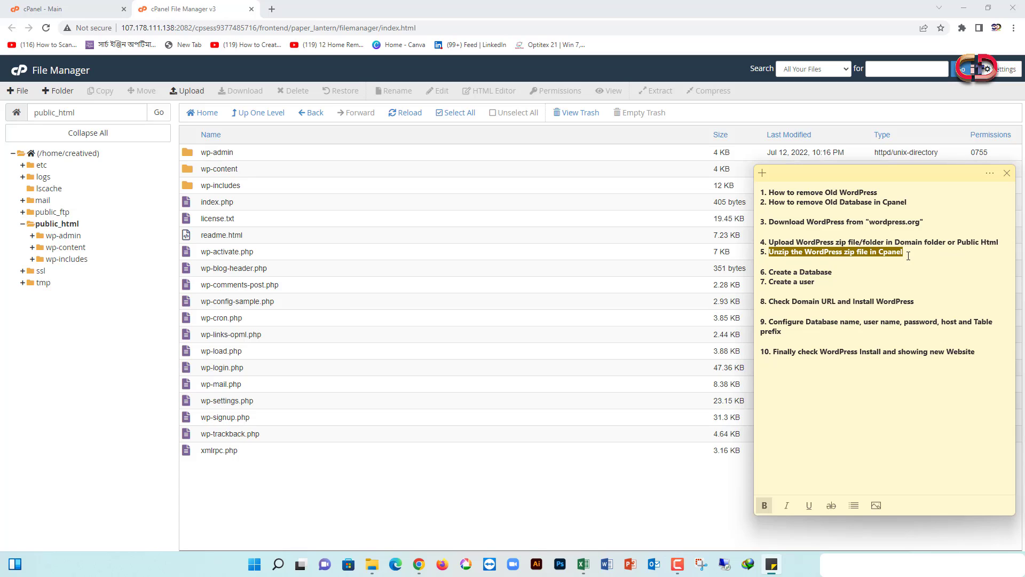
pyautogui.click(908, 256)
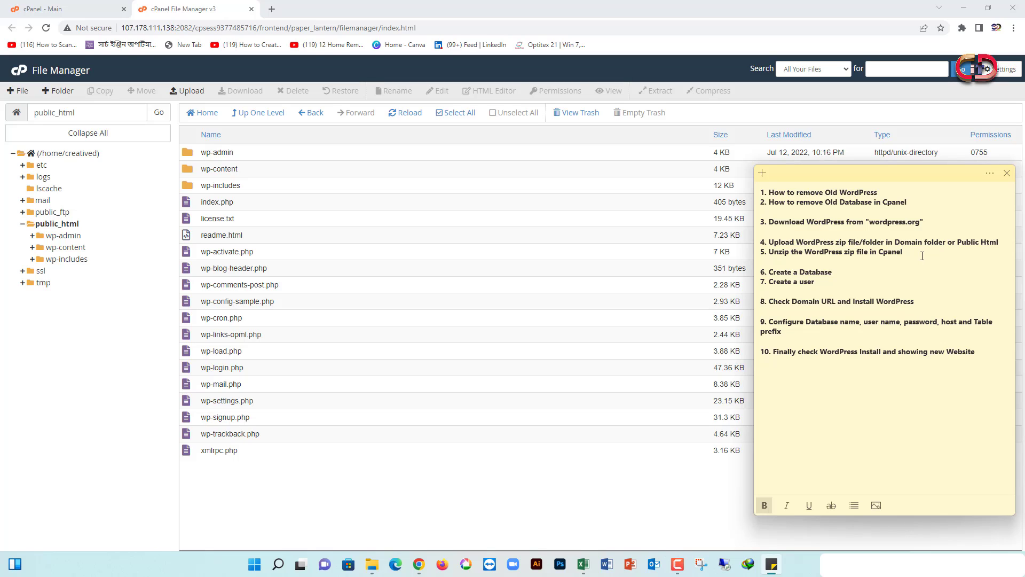
pyautogui.click(842, 278)
pyautogui.moveTo(866, 272); pyautogui.dragTo(772, 272)
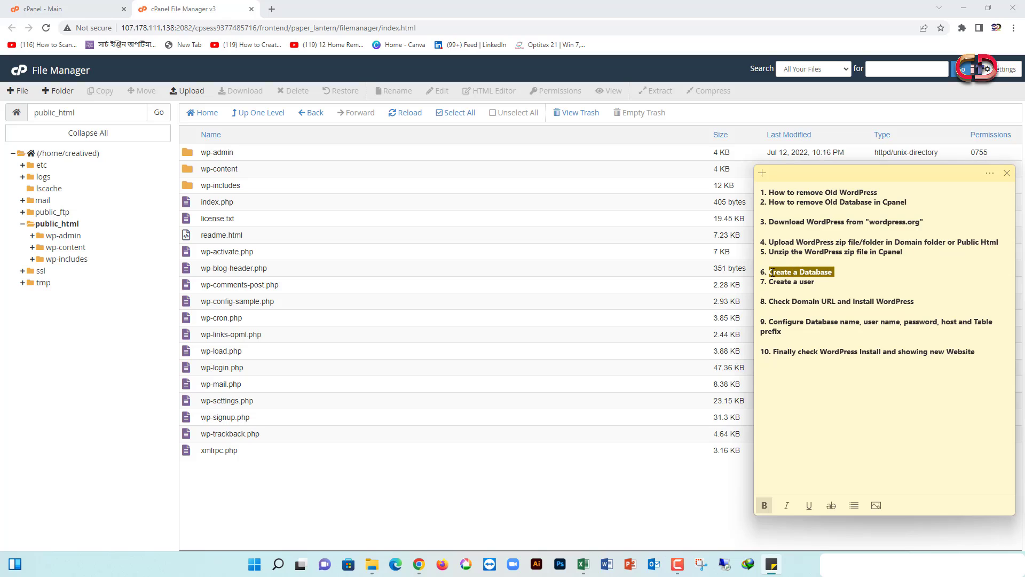
# Switch to the cPanel main dashboard and open MySQL® Databases
pyautogui.click(73, 15)
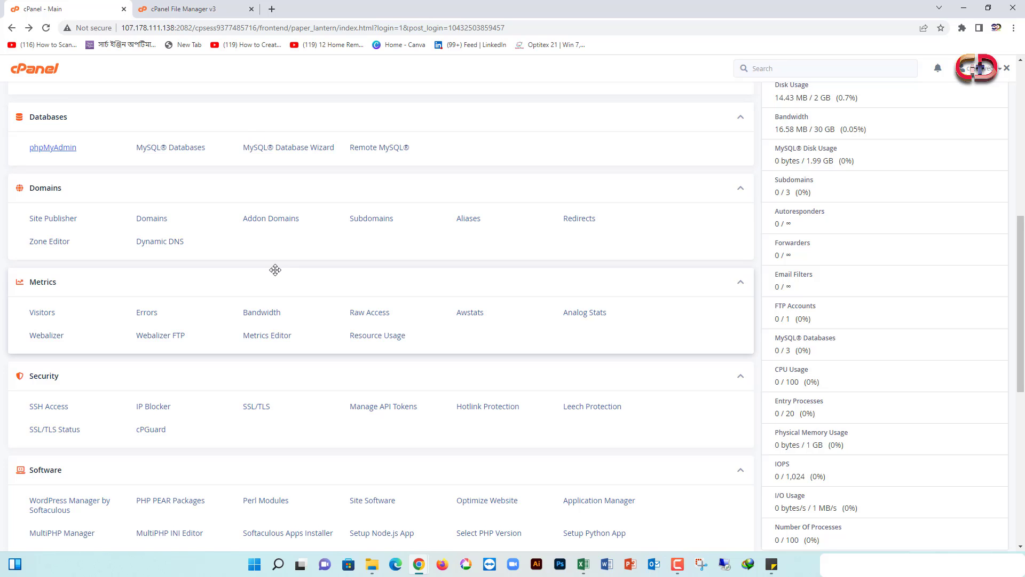
pyautogui.scroll(7, 275, 270)
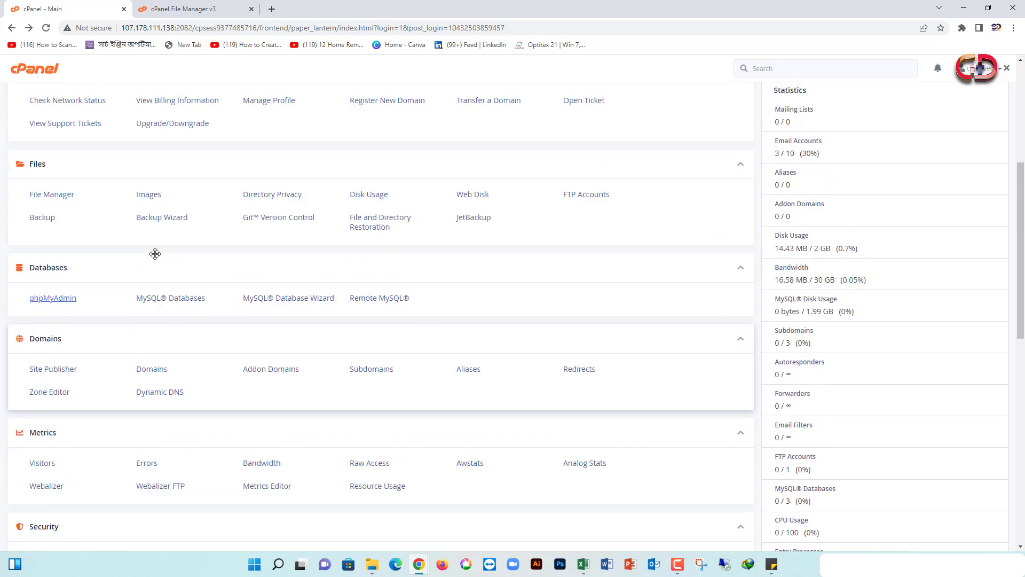
pyautogui.scroll(-3, 212, 304)
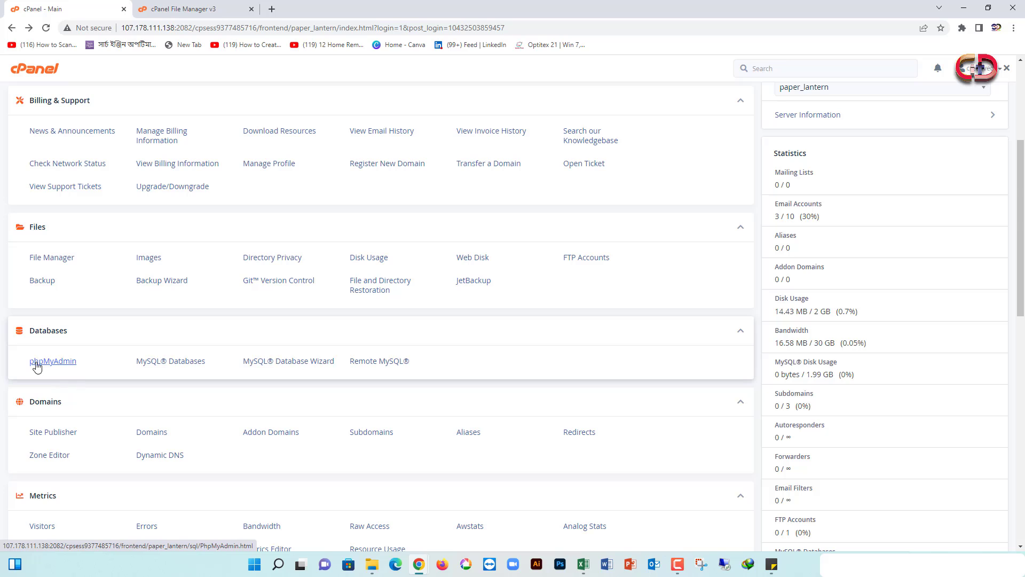
pyautogui.click(156, 367)
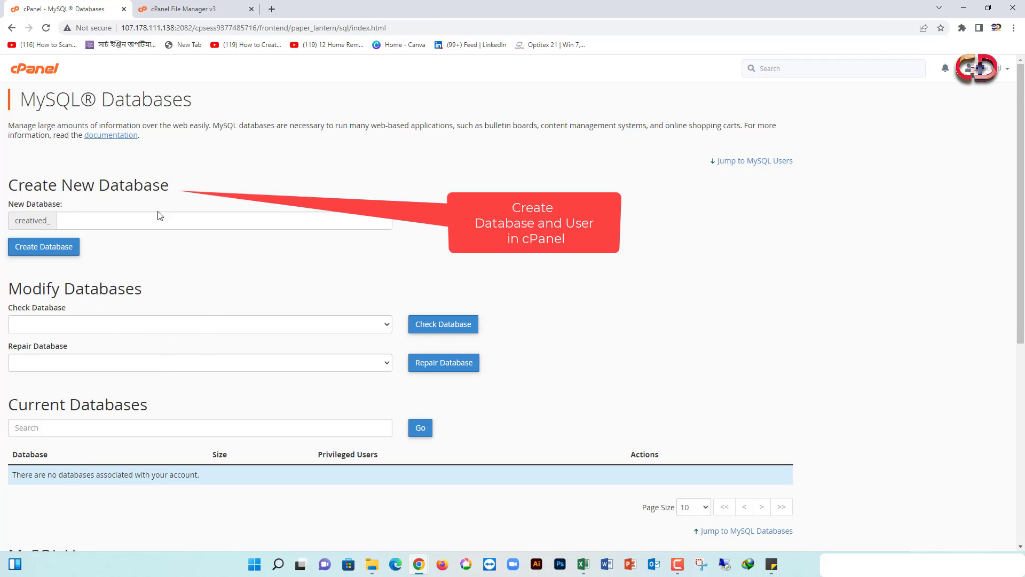
pyautogui.scroll(-1, 160, 219)
pyautogui.scroll(1, 157, 221)
# Reword checklist steps 6 and 7 to 'Create a new Database' and 'Create a new user'
pyautogui.click(772, 564)
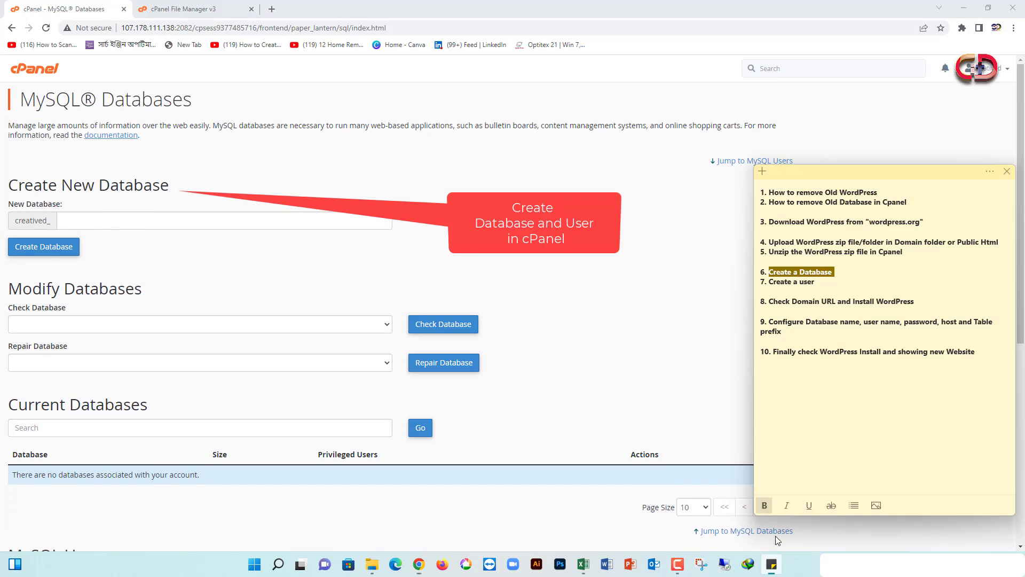
pyautogui.click(781, 273)
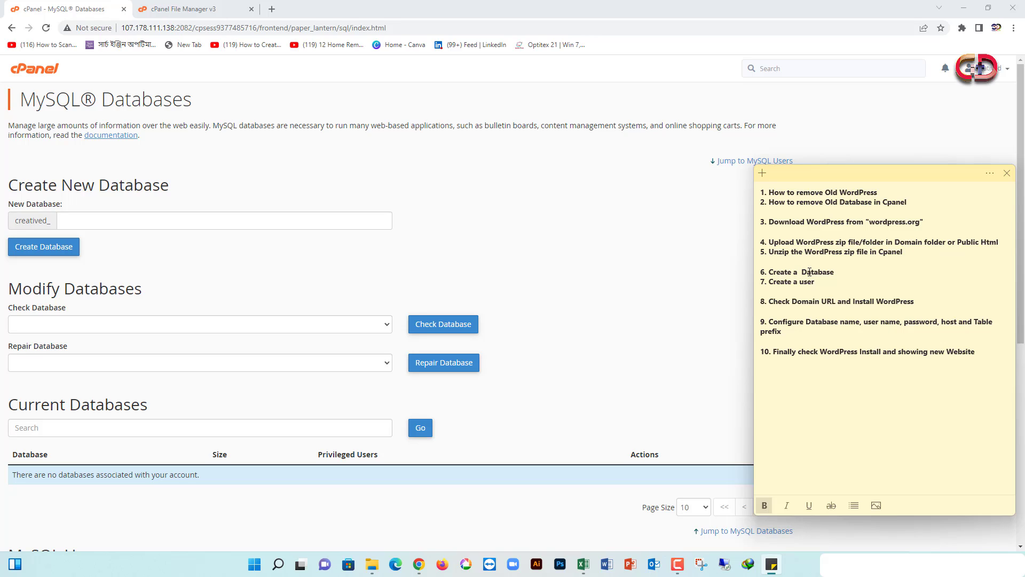
pyautogui.write('new ')
pyautogui.write('new')
pyautogui.moveTo(840, 282); pyautogui.dragTo(769, 272)
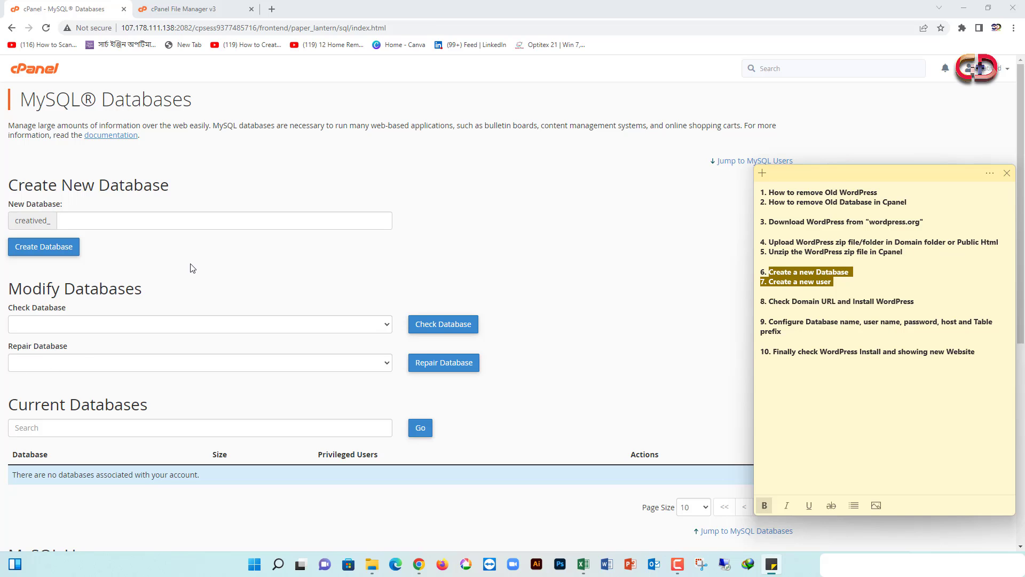
pyautogui.scroll(-7, 232, 368)
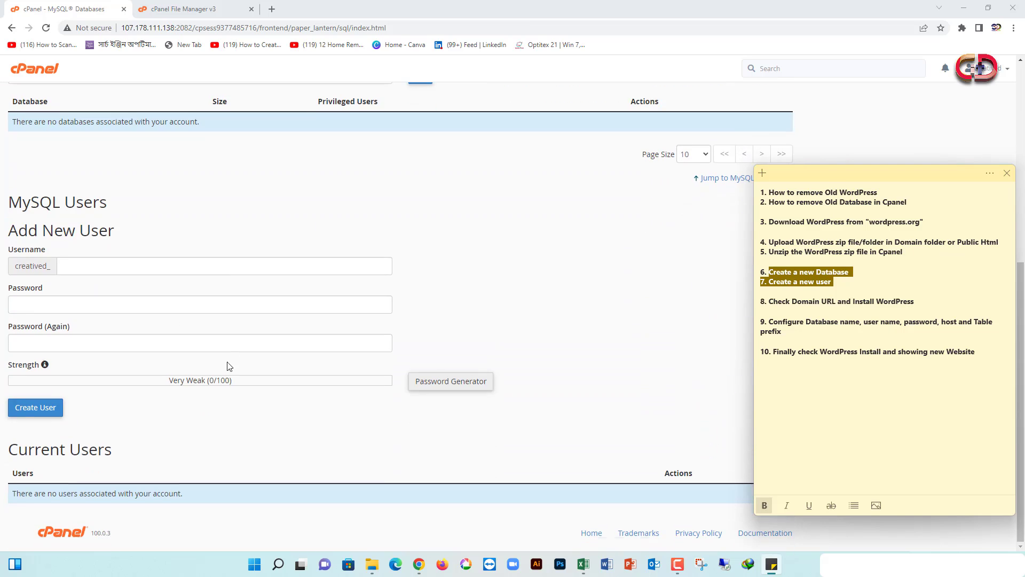
pyautogui.scroll(3, 506, 331)
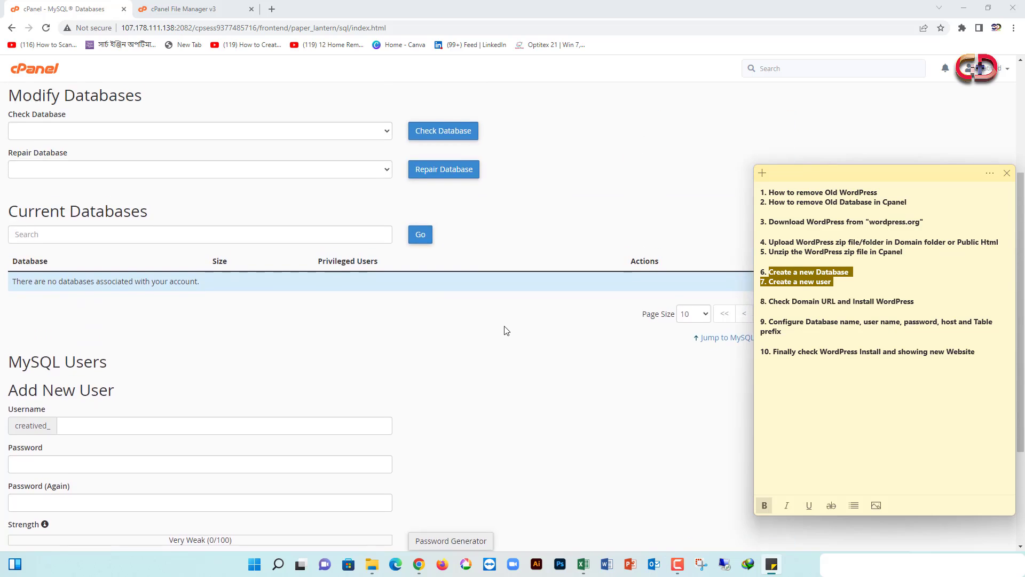
pyautogui.scroll(4, 506, 331)
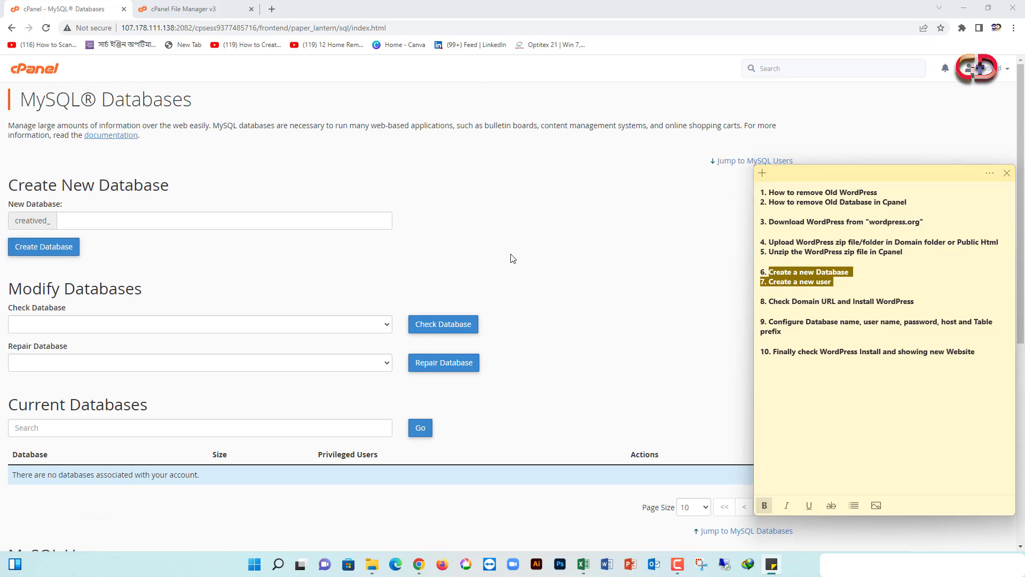
pyautogui.click(877, 268)
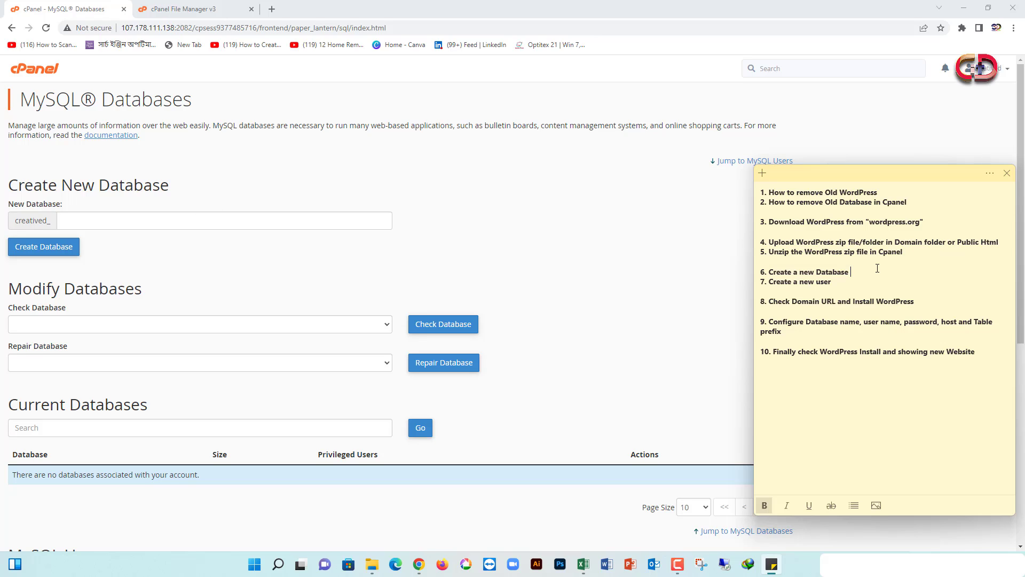
pyautogui.moveTo(867, 271); pyautogui.dragTo(803, 273)
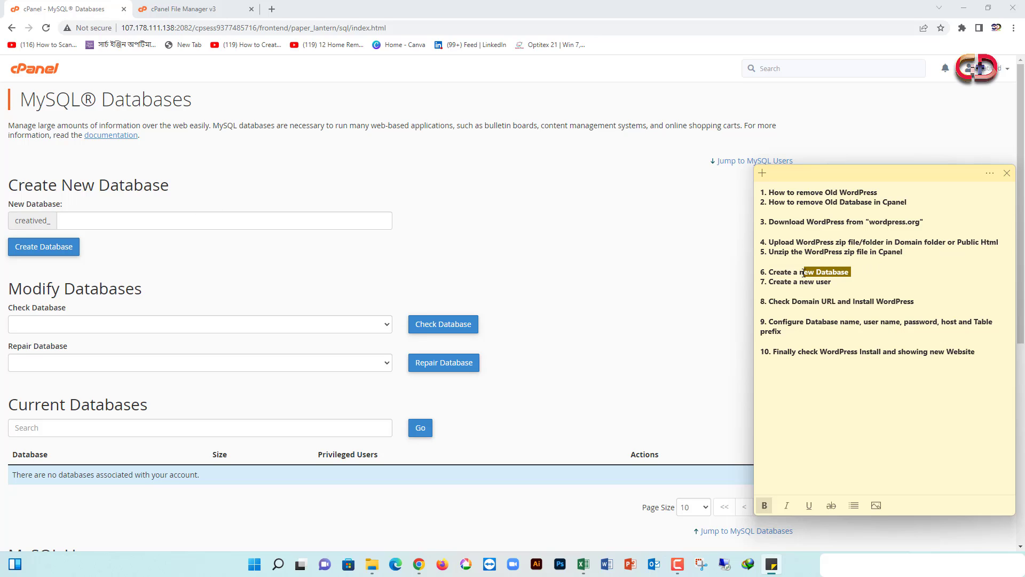
# Create the database creatived_dream by entering 'dream', then return to MySQL Databases
pyautogui.click(122, 215)
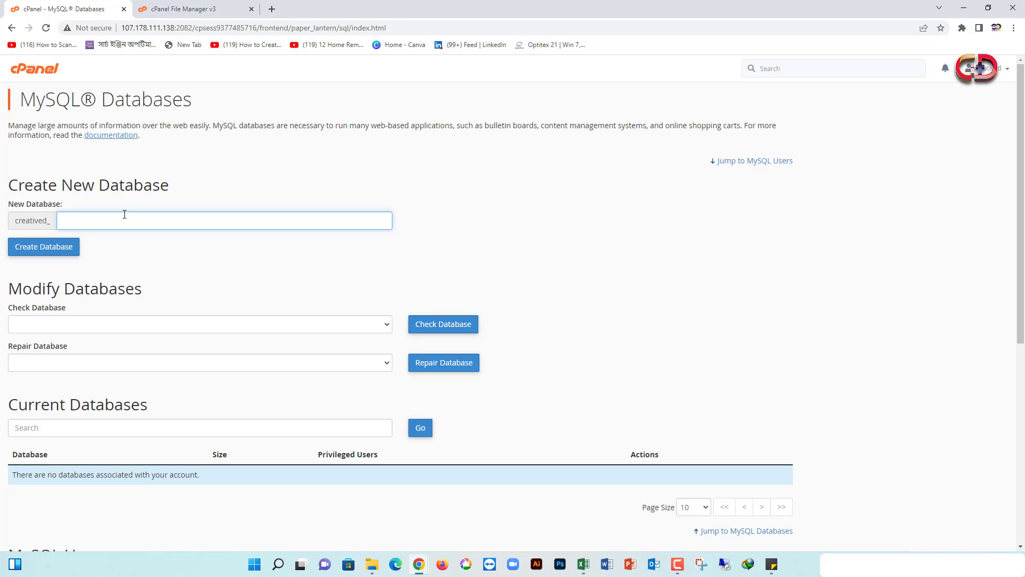
pyautogui.write('dream')
pyautogui.click(59, 247)
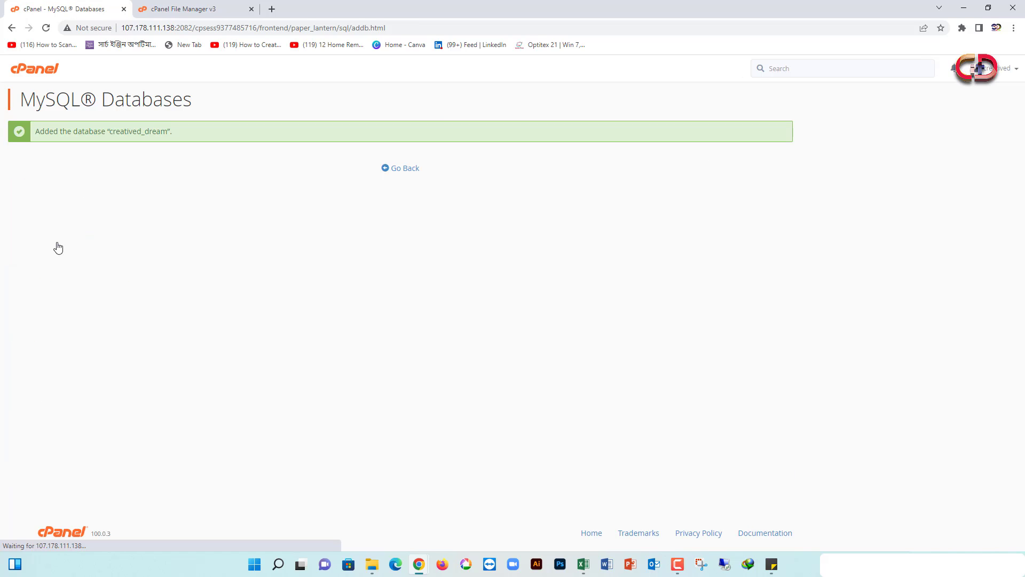
pyautogui.click(396, 168)
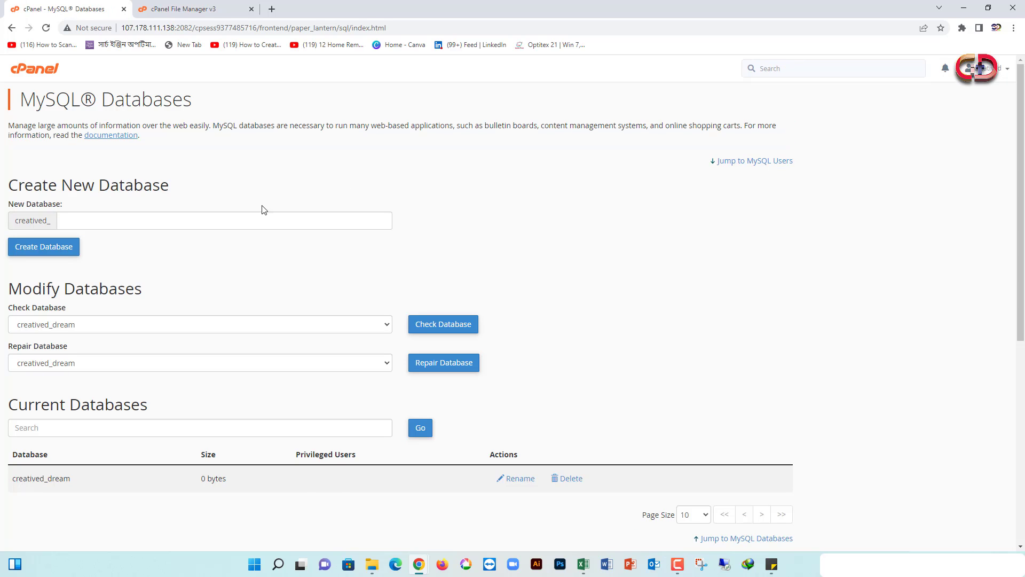
# Enter 'it' as the new MySQL username and generate a strong password
pyautogui.scroll(-1, 59, 271)
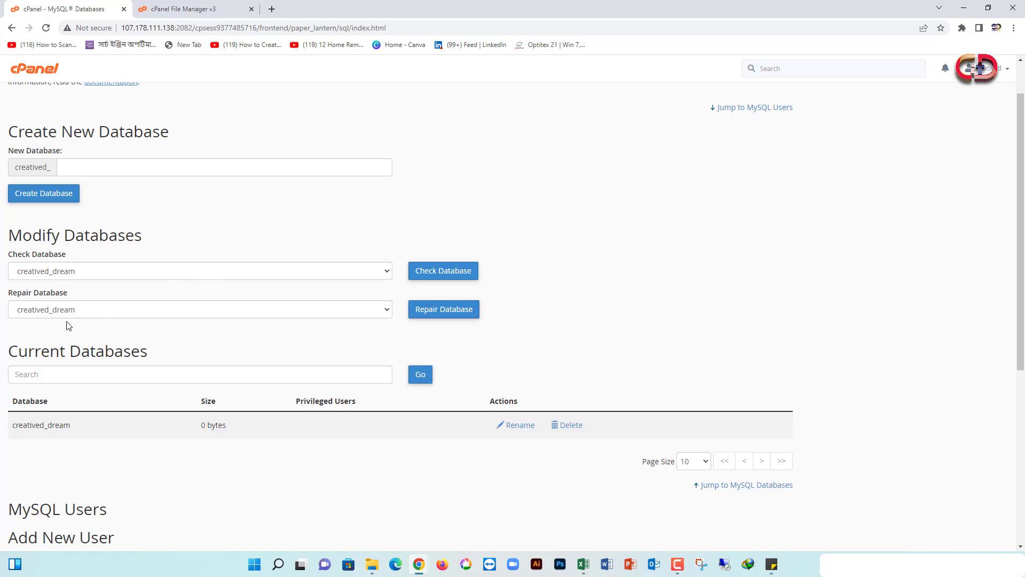
pyautogui.scroll(-1, 184, 298)
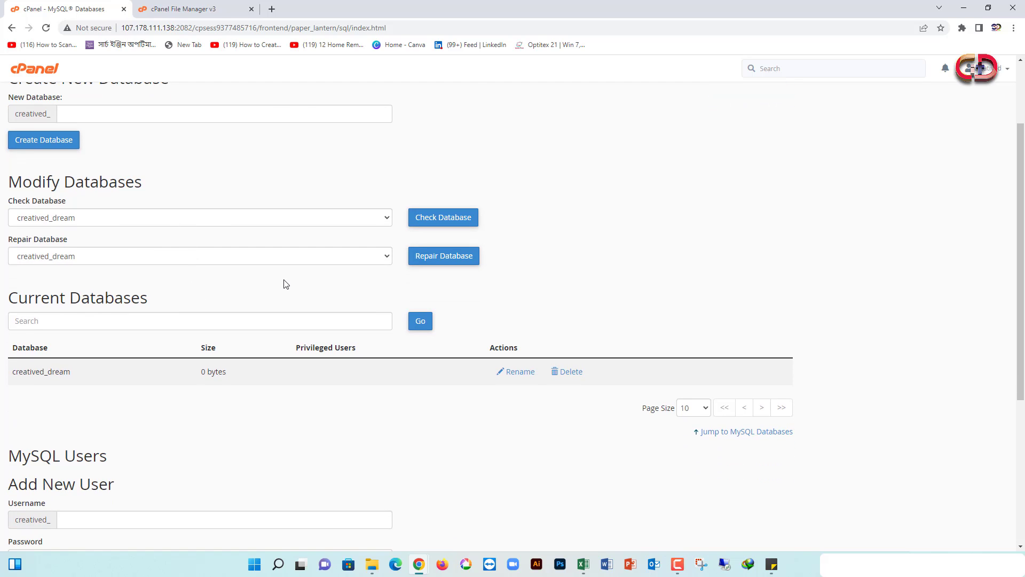
pyautogui.scroll(-3, 285, 284)
pyautogui.click(91, 358)
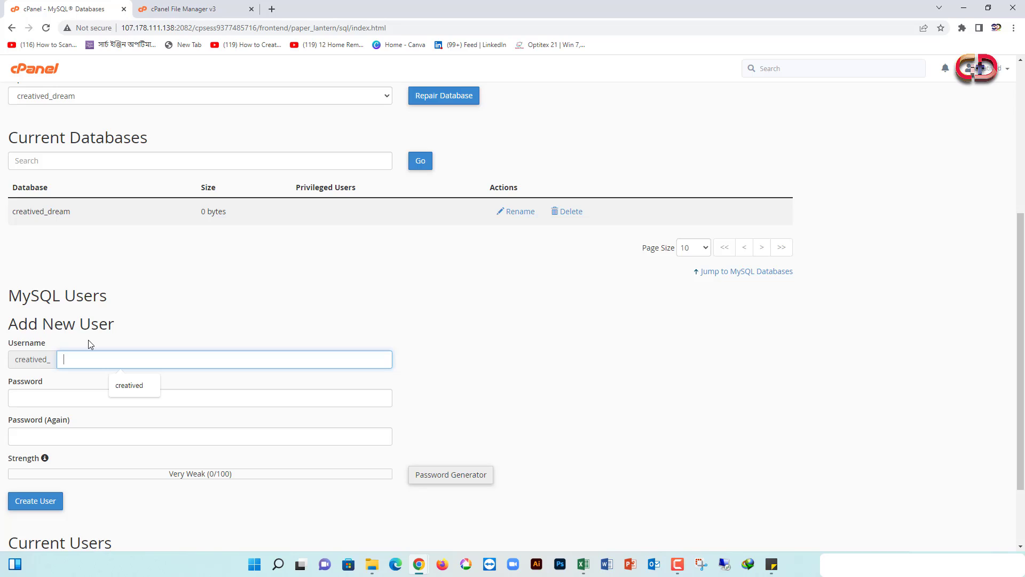
pyautogui.write('it')
pyautogui.click(439, 481)
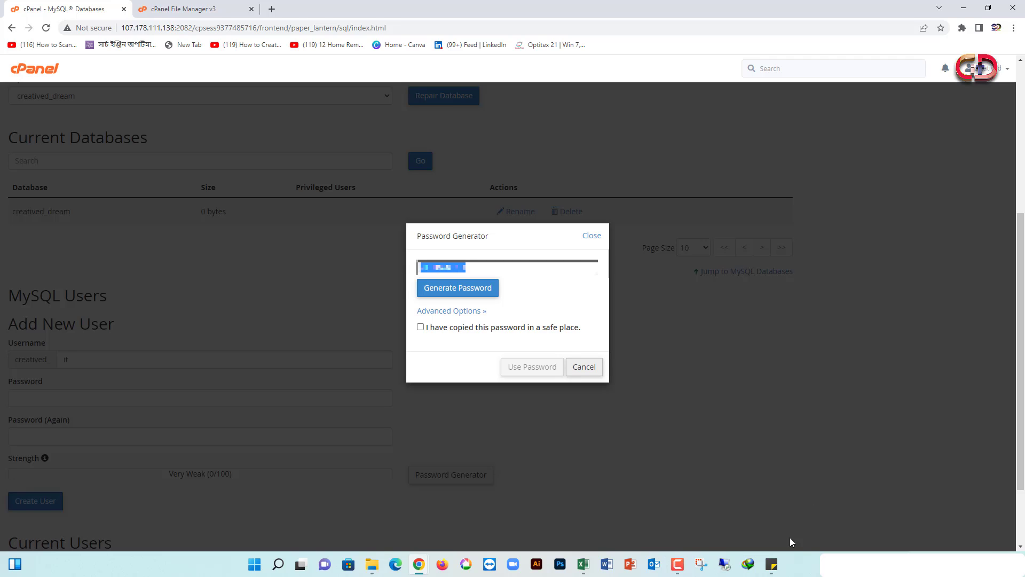
# Confirm the generated Very Strong password is saved, use it, and create user creatived_it
pyautogui.click(772, 564)
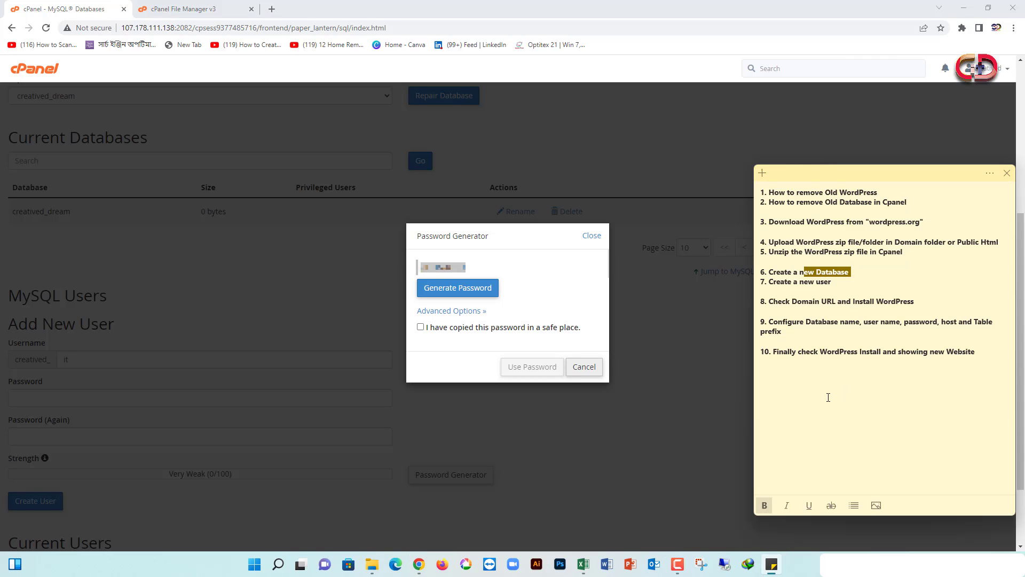
pyautogui.click(856, 416)
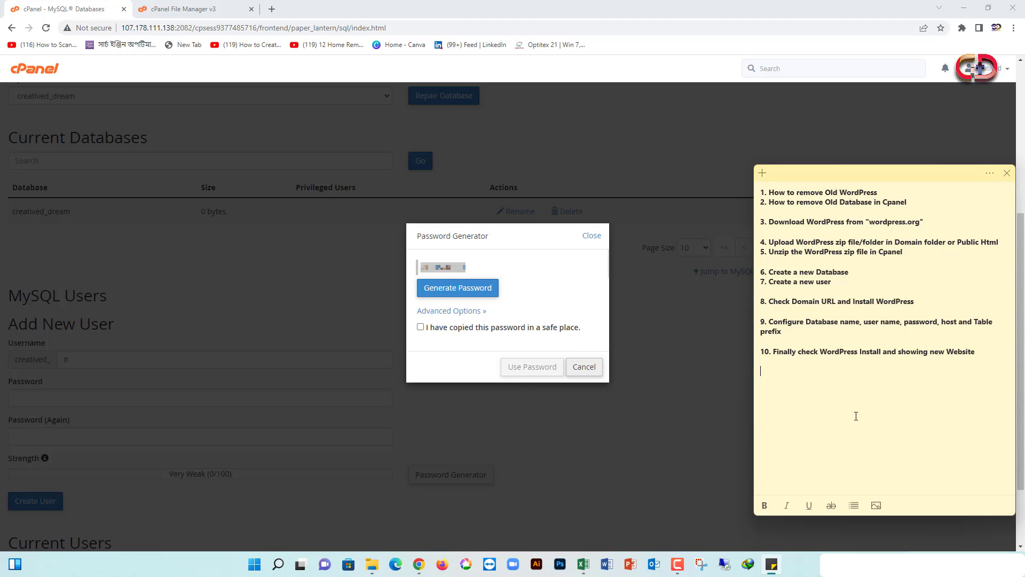
pyautogui.moveTo(276, 569)
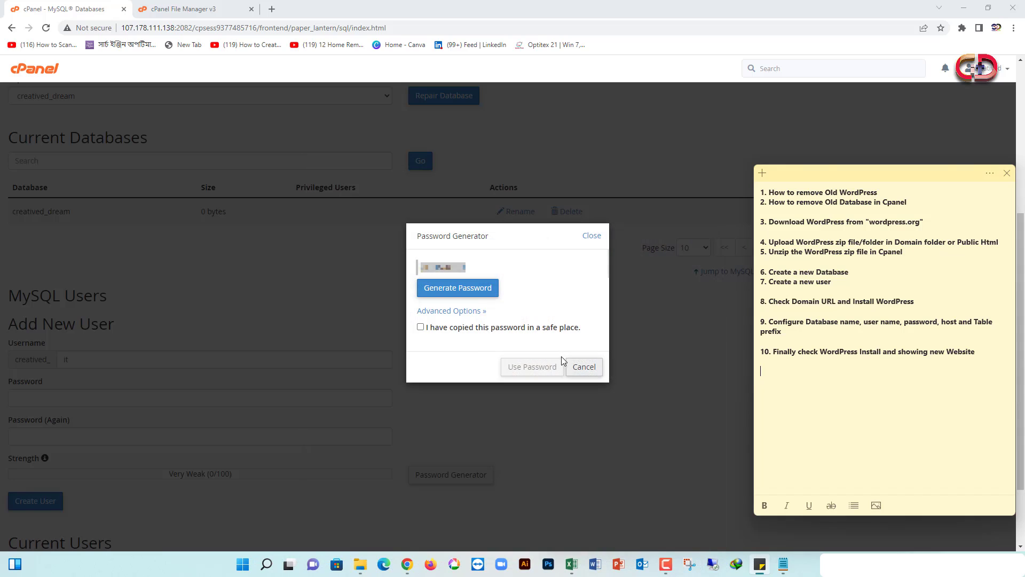
pyautogui.click(462, 330)
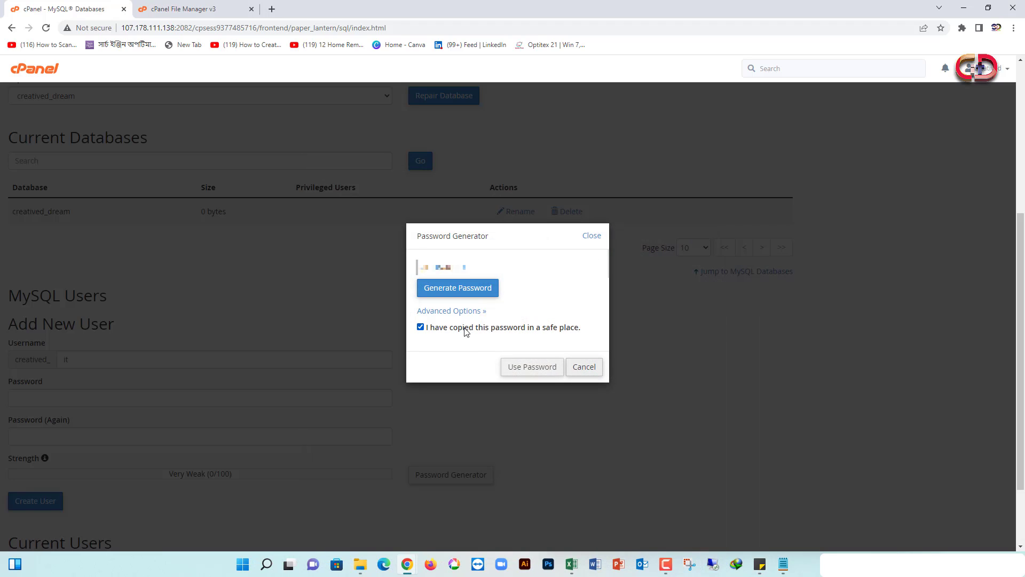
pyautogui.click(526, 367)
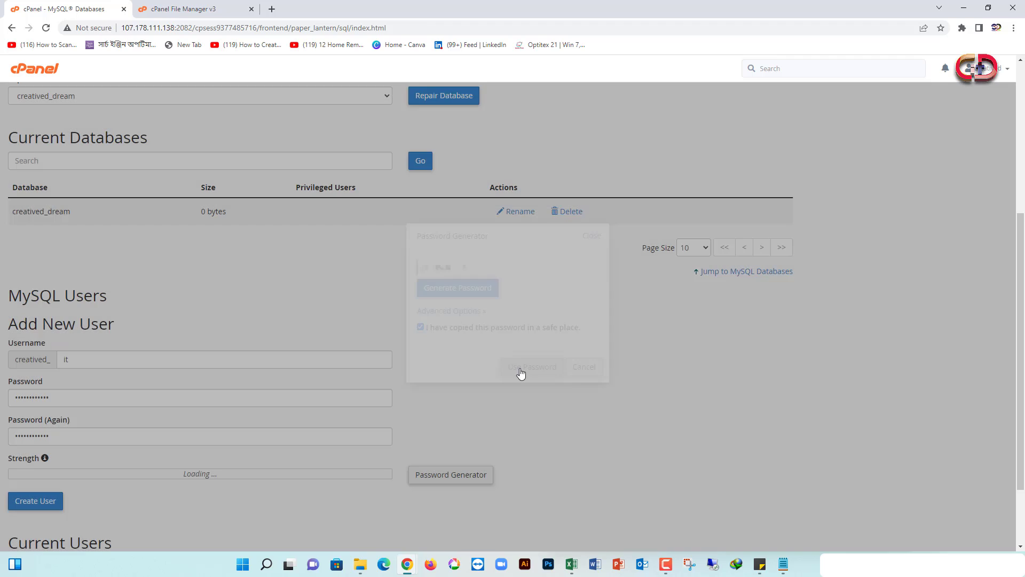
pyautogui.scroll(-1, 156, 398)
pyautogui.scroll(-1, 156, 390)
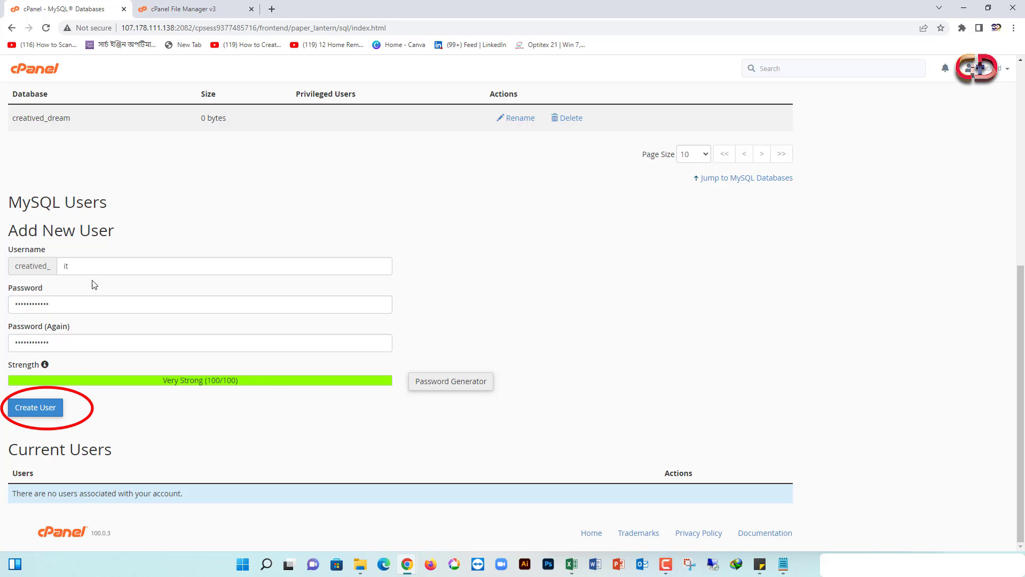
pyautogui.click(42, 408)
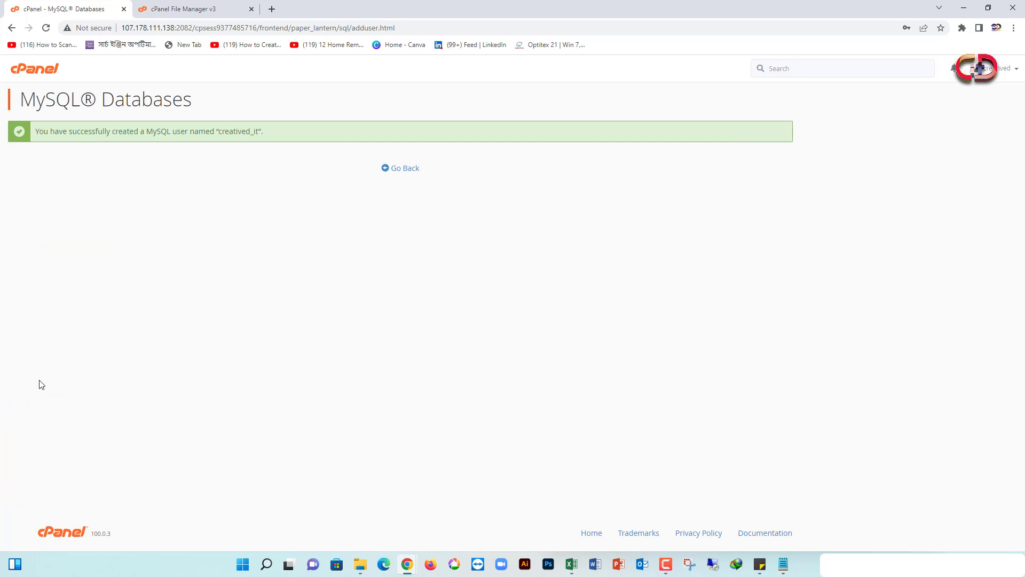
# Write 'Database Name: dream', 'User : it' and a masked password line in the sticky note
pyautogui.click(402, 170)
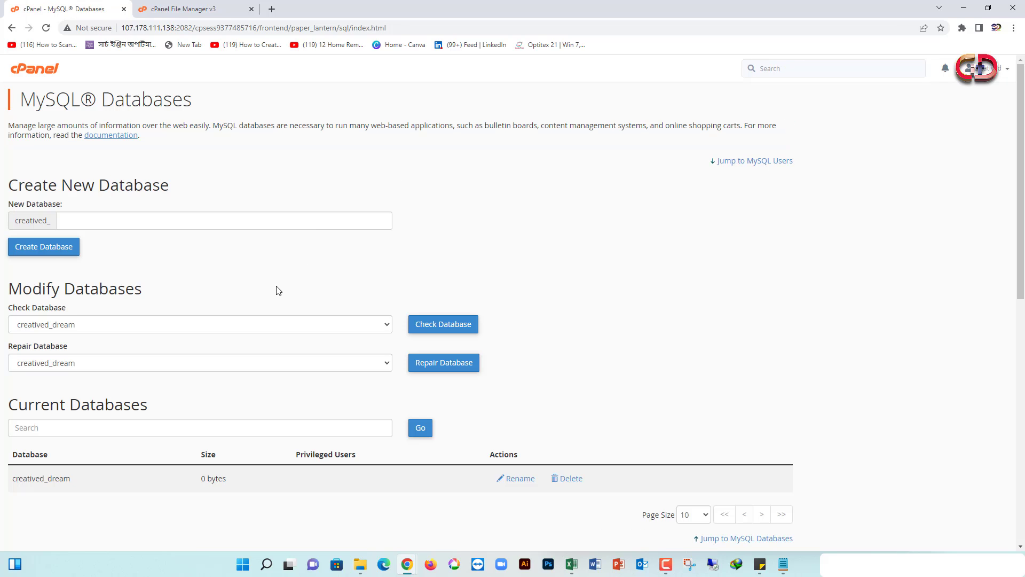
pyautogui.scroll(-4, 276, 290)
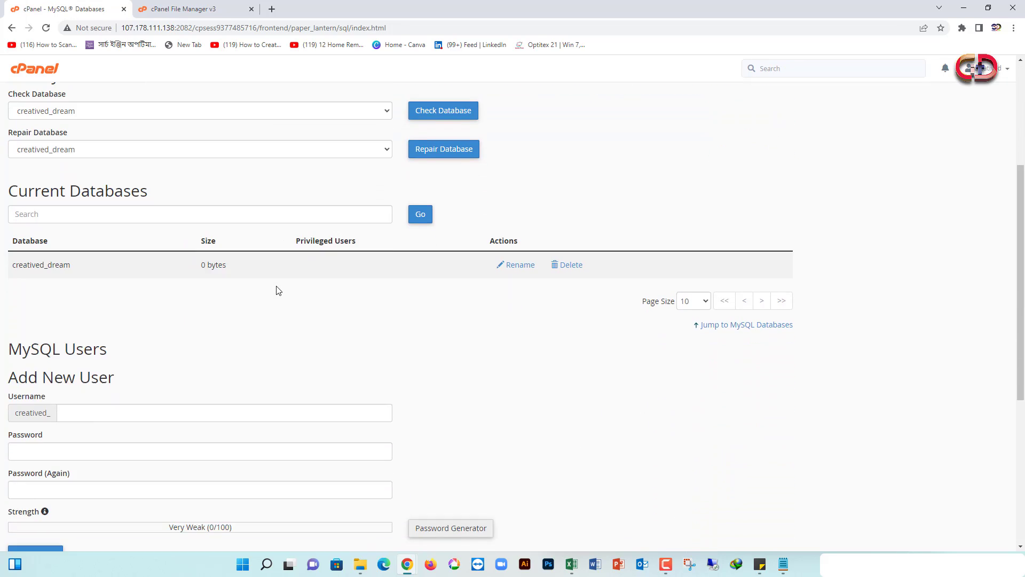
pyautogui.click(760, 564)
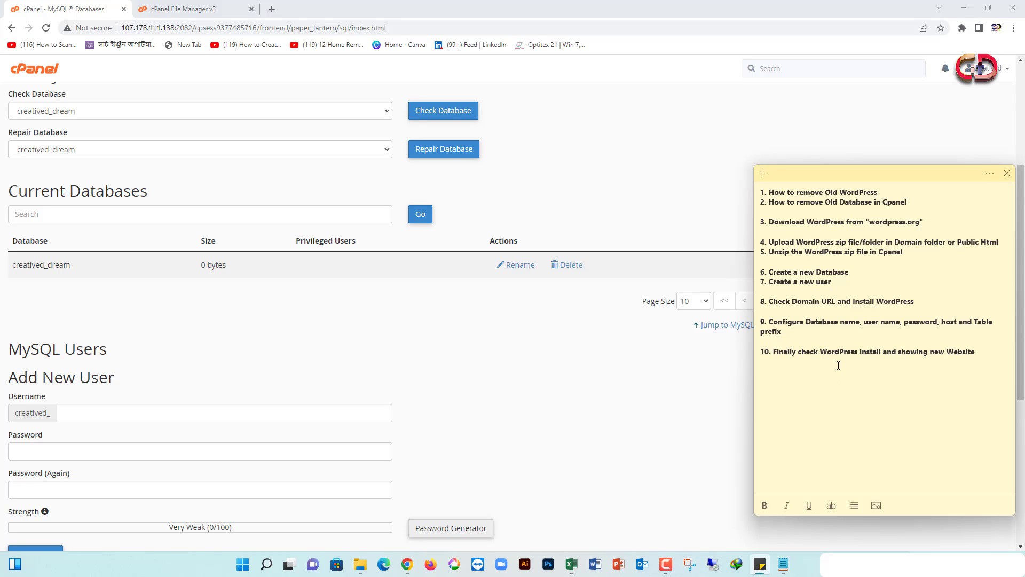
pyautogui.write('Data base')
pyautogui.click(778, 372)
pyautogui.press('BackSpace')
pyautogui.write('Name: dream')
pyautogui.press('Return')
pyautogui.write('User ')
pyautogui.write(': it')
pyautogui.write('***************')
# Add user creatived_it to the creatived_dream database under Add User To Database
pyautogui.scroll(-2, 217, 388)
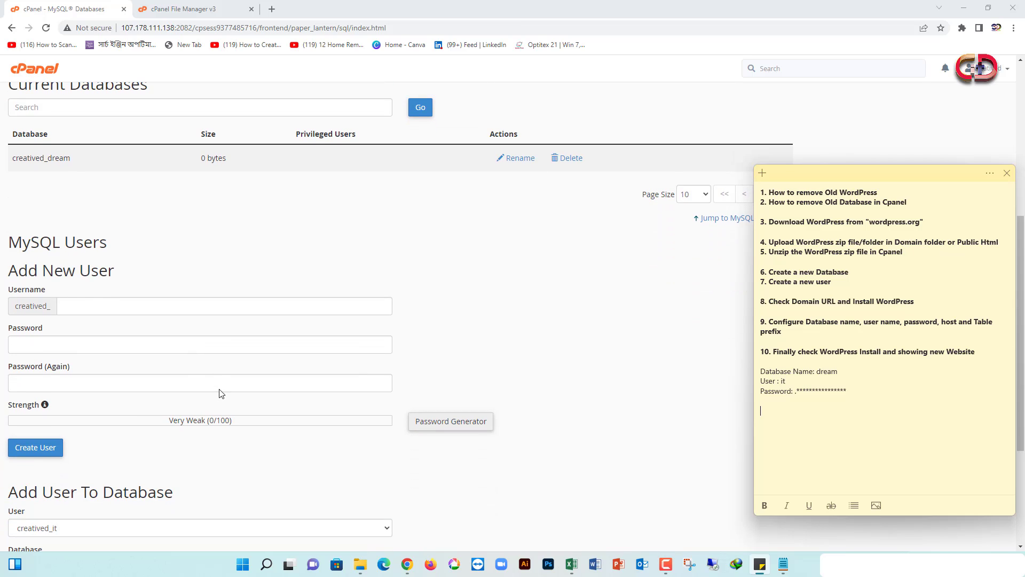
pyautogui.scroll(-1, 217, 388)
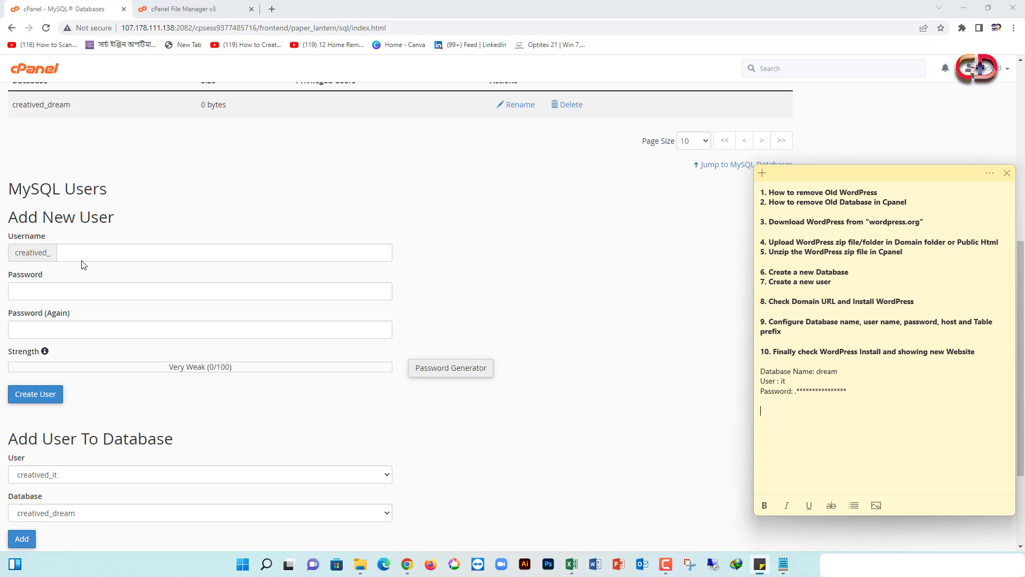
pyautogui.scroll(4, 75, 213)
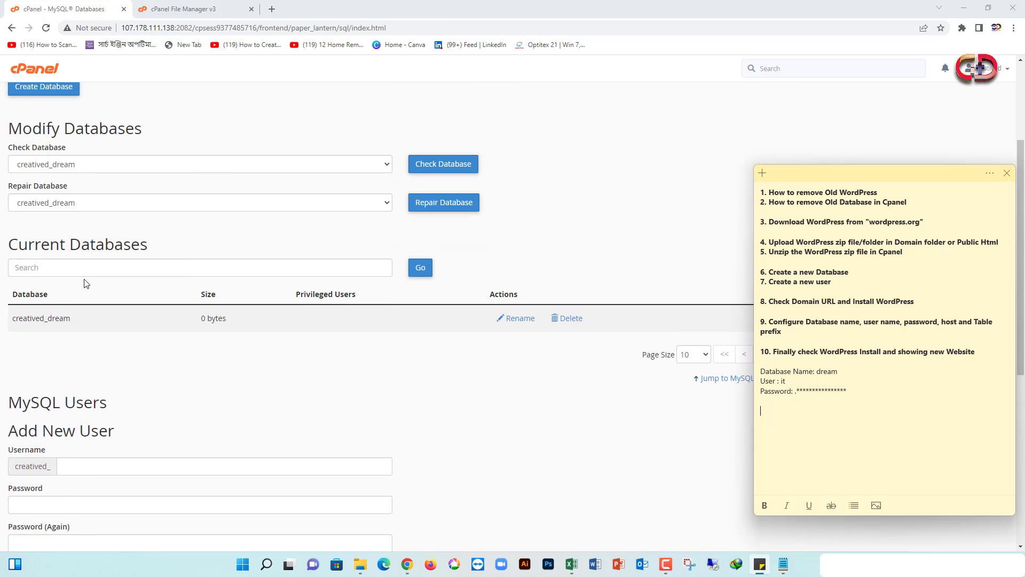
pyautogui.scroll(-5, 136, 301)
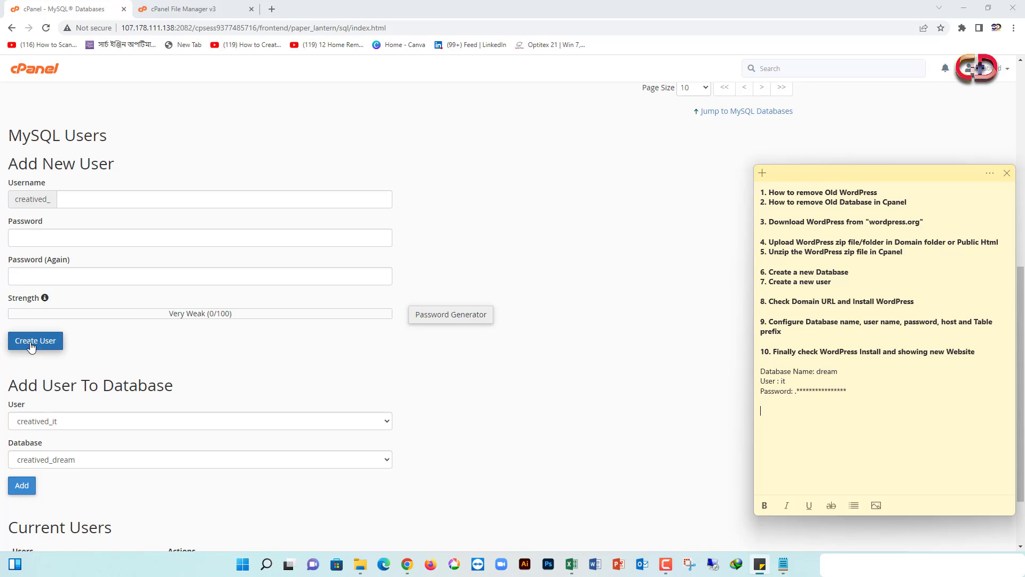
pyautogui.scroll(-2, 72, 350)
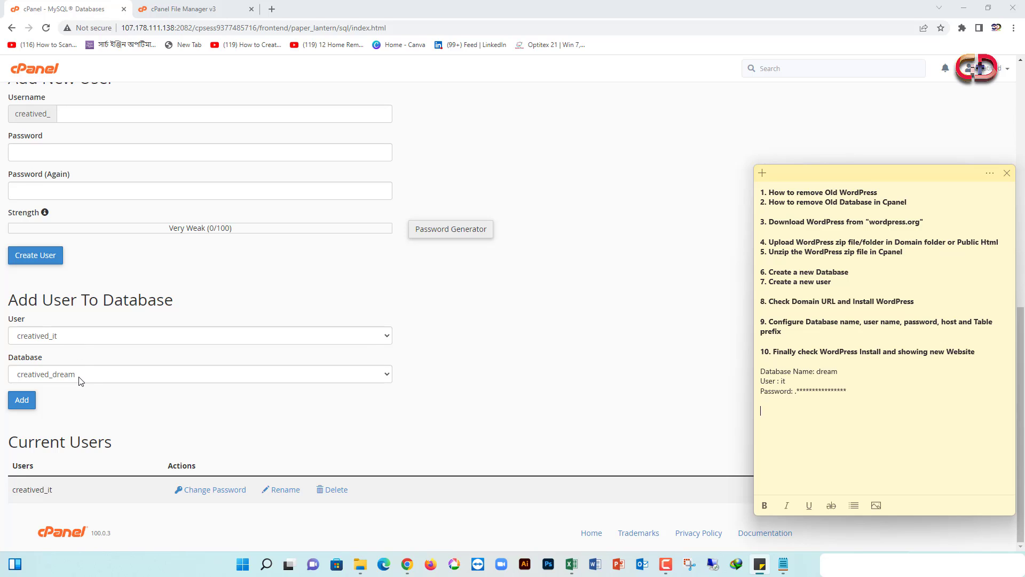
pyautogui.click(21, 405)
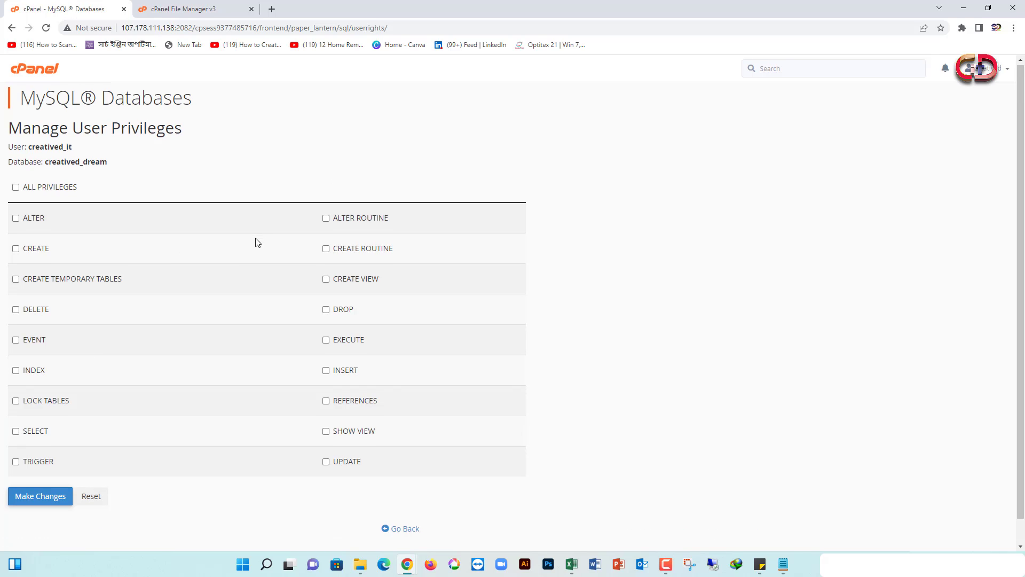
# Highlight checklist item 8 about installing WordPress in the sticky note
pyautogui.scroll(-1, 258, 242)
pyautogui.hotkey('alt', 'Tab')
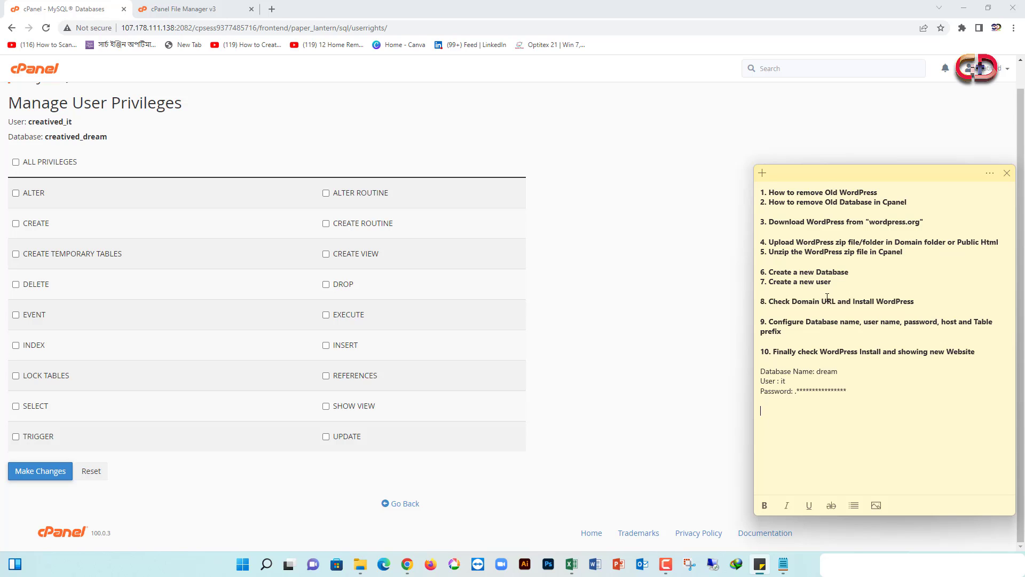
pyautogui.moveTo(770, 302); pyautogui.dragTo(919, 300)
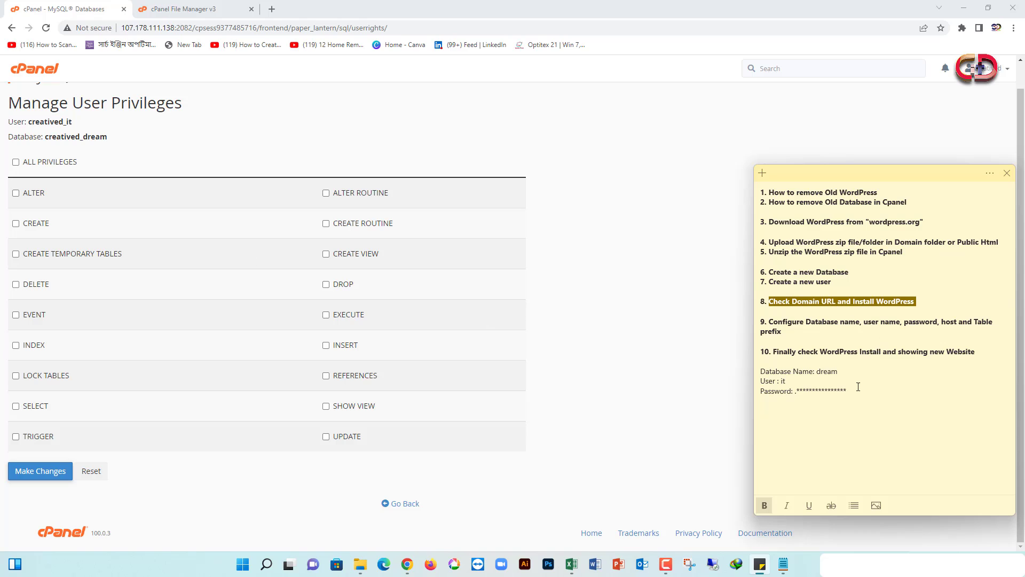
pyautogui.click(833, 285)
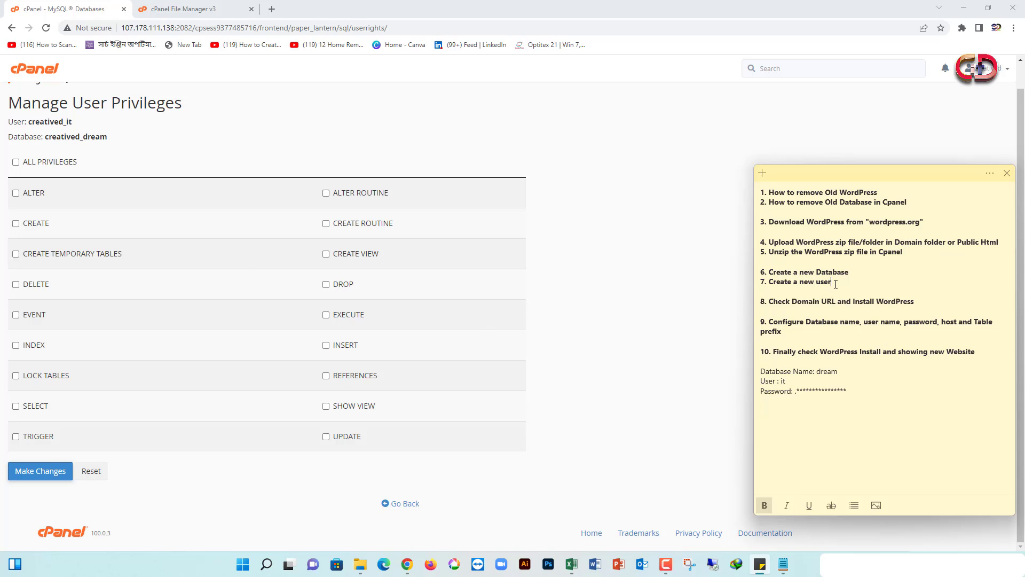
# Grant creatived_it ALL PRIVILEGES on creatived_dream and save the changes
pyautogui.click(662, 490)
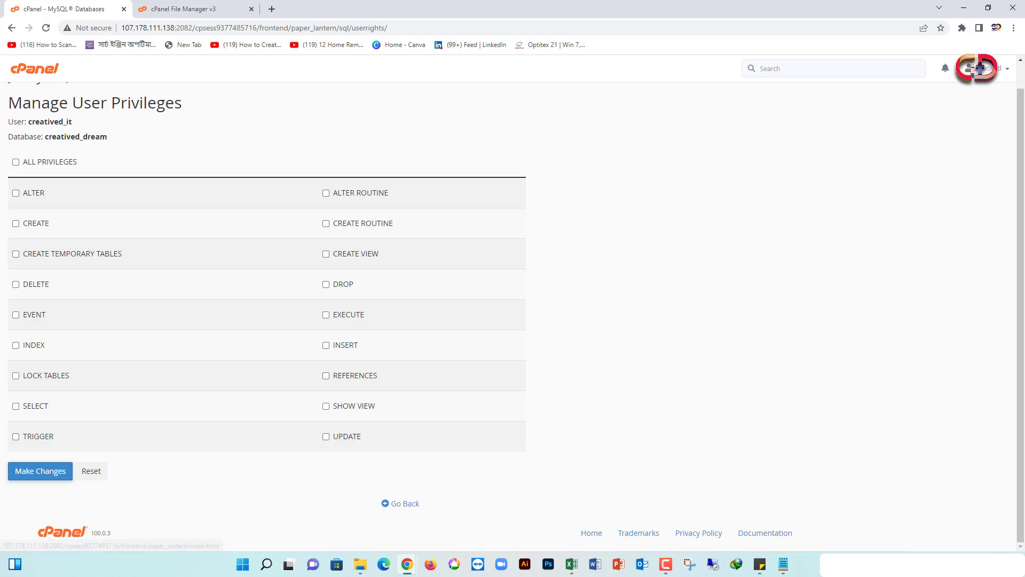
pyautogui.moveTo(10, 123); pyautogui.dragTo(80, 127)
pyautogui.click(10, 136)
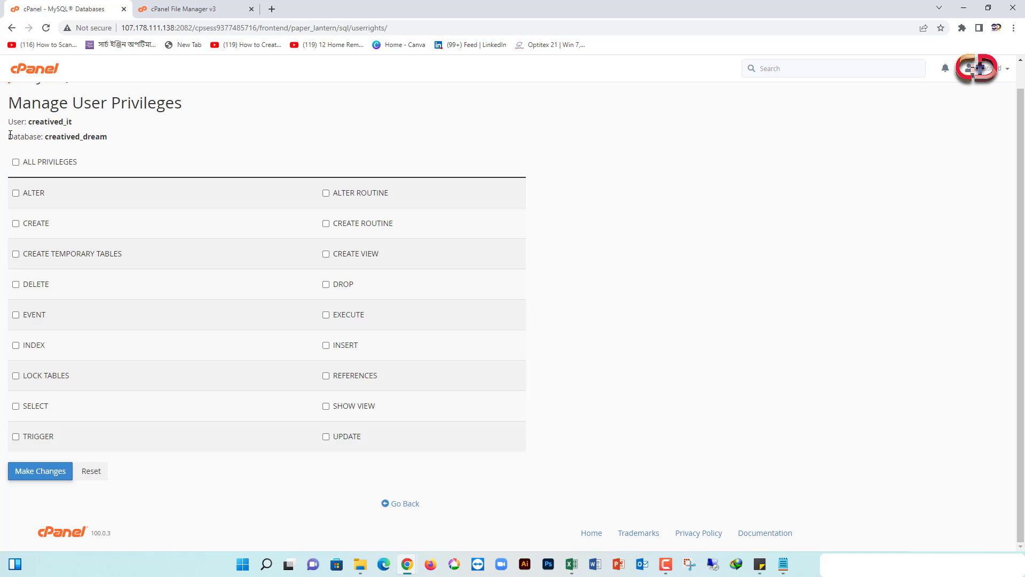
pyautogui.moveTo(10, 135); pyautogui.dragTo(113, 138)
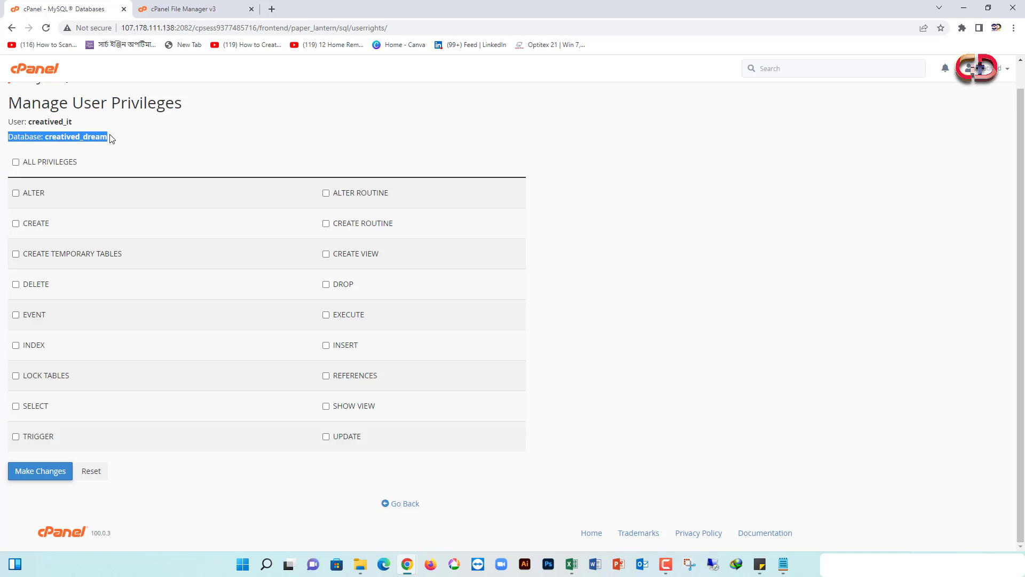
pyautogui.click(15, 163)
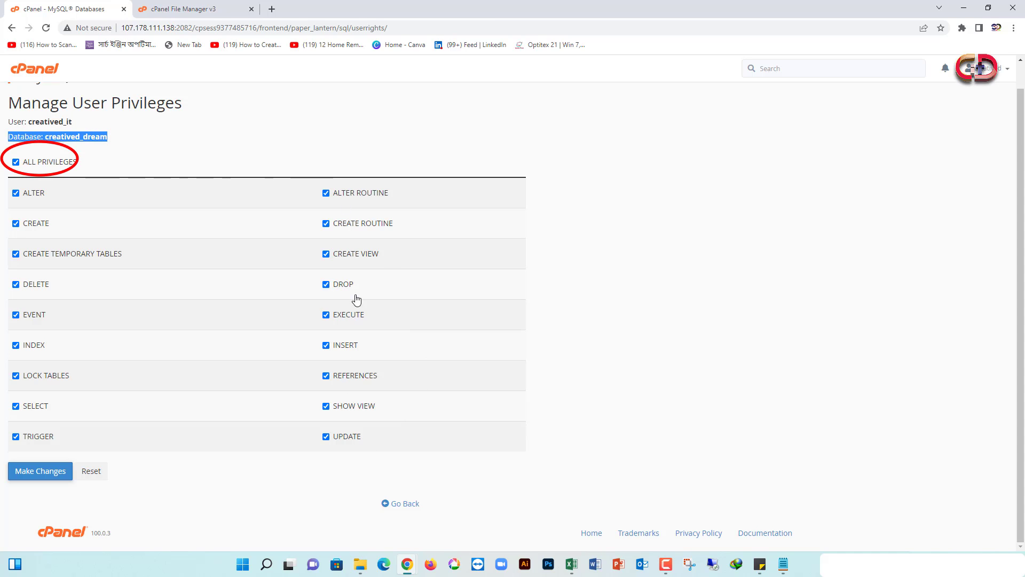
pyautogui.click(46, 473)
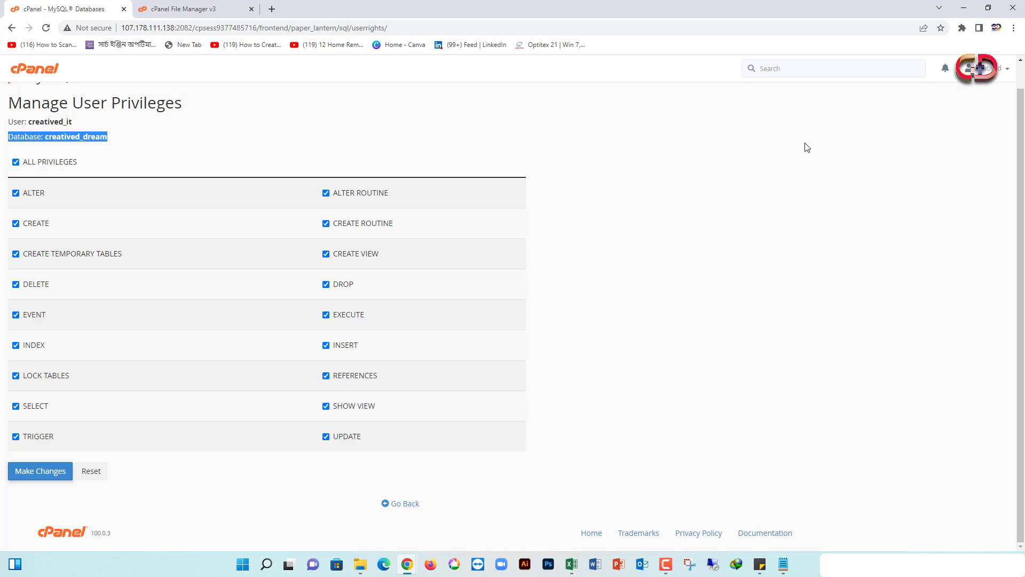
# Load creativedreamit.com in a new tab and continue setup in English (United States)
pyautogui.click(271, 10)
pyautogui.write('c')
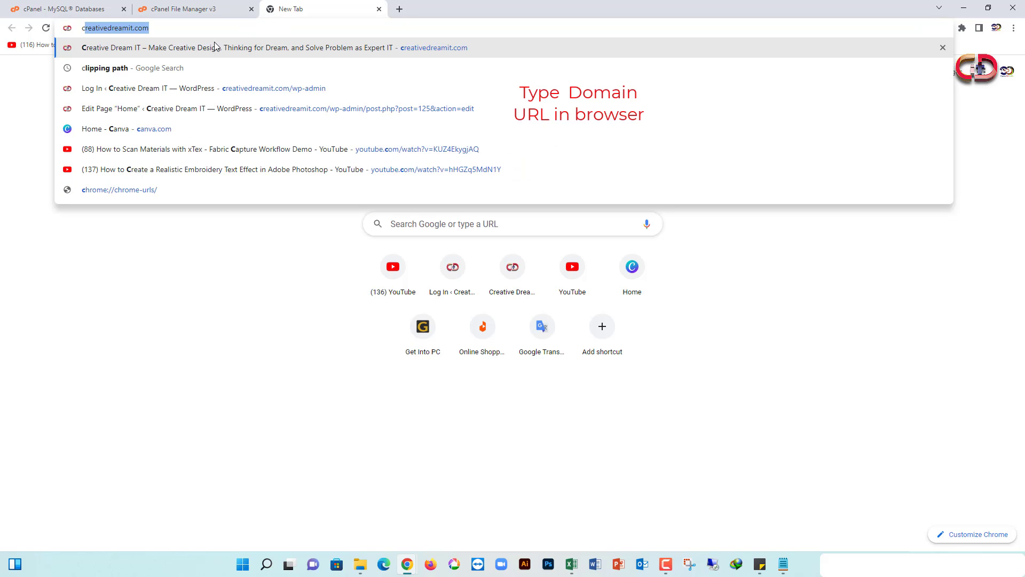
pyautogui.click(162, 33)
pyautogui.press('Return')
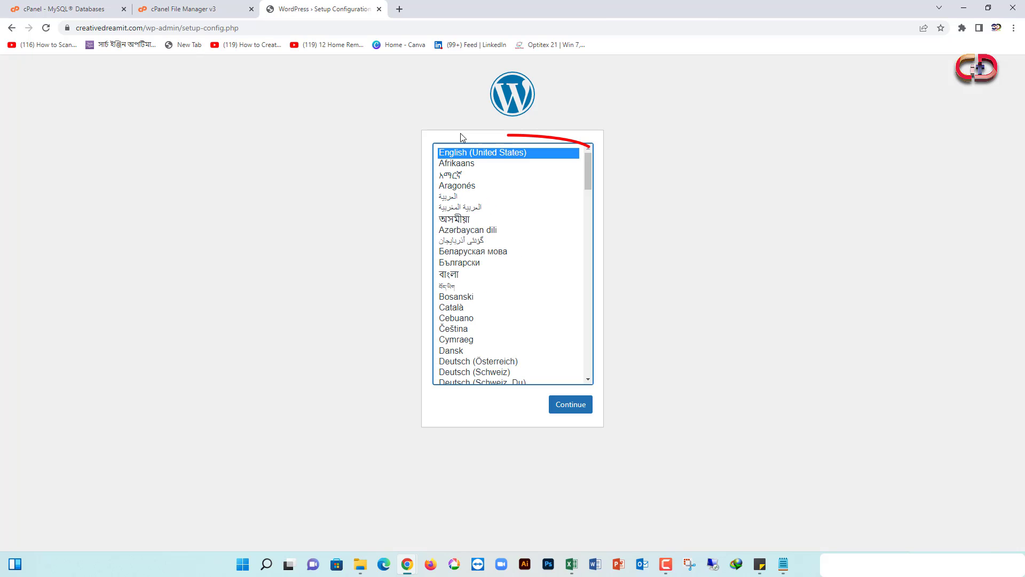
pyautogui.scroll(-6, 540, 257)
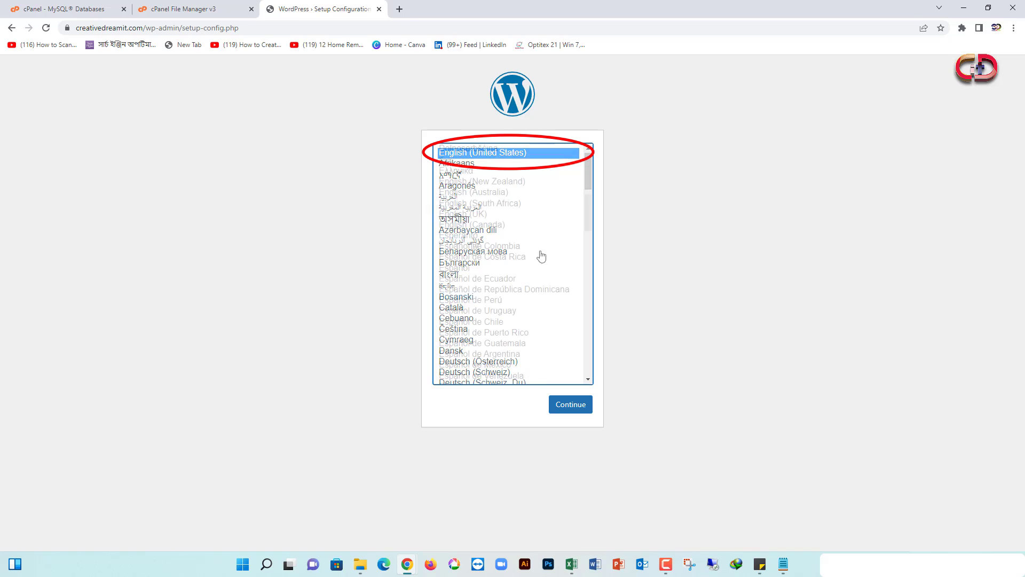
pyautogui.scroll(6, 486, 262)
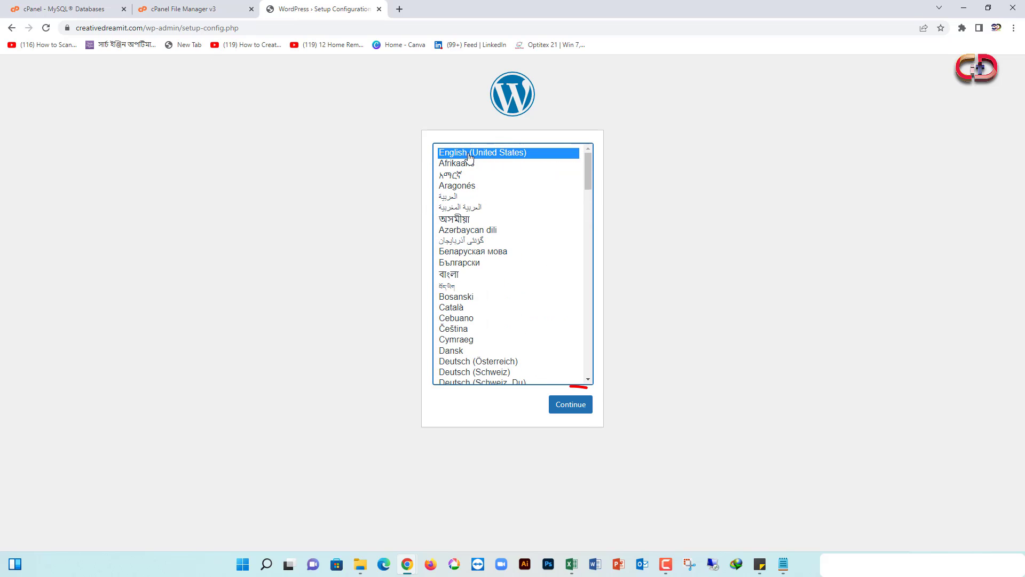
pyautogui.click(578, 409)
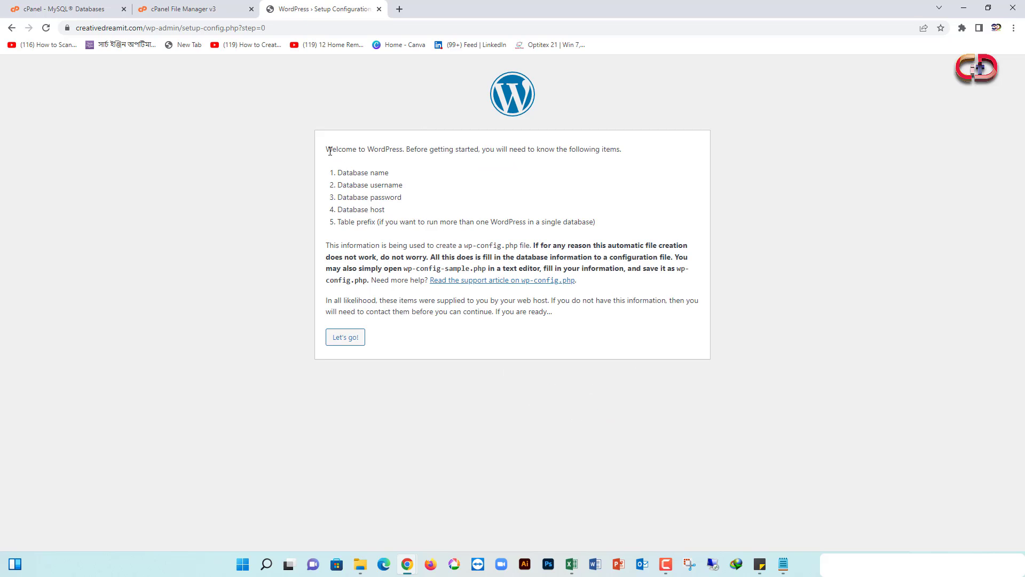
# Review the database name, username, password and host requirements, then choose Let's go!
pyautogui.moveTo(329, 151); pyautogui.dragTo(633, 153)
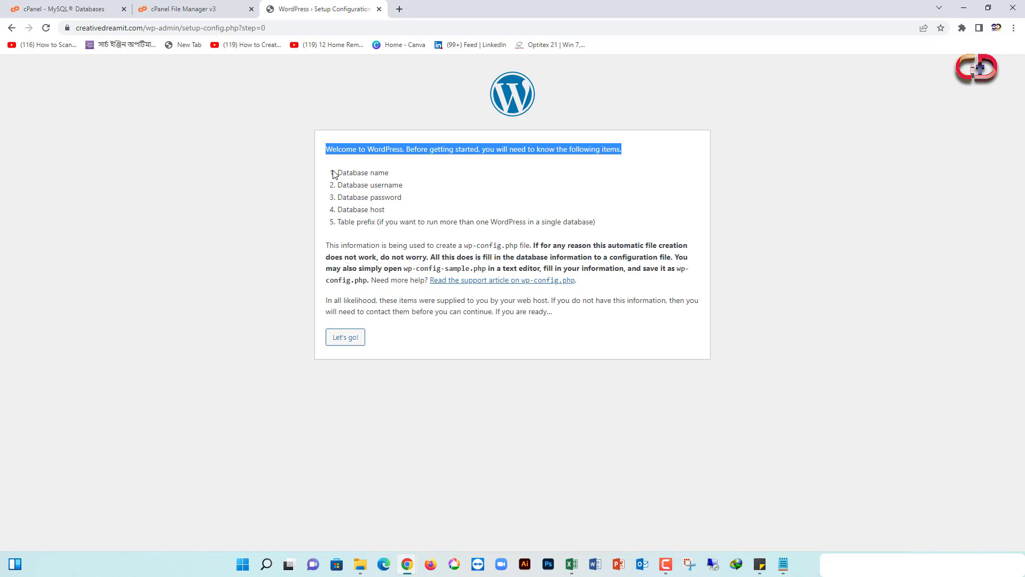
pyautogui.moveTo(334, 174); pyautogui.dragTo(413, 175)
pyautogui.moveTo(333, 186); pyautogui.dragTo(431, 190)
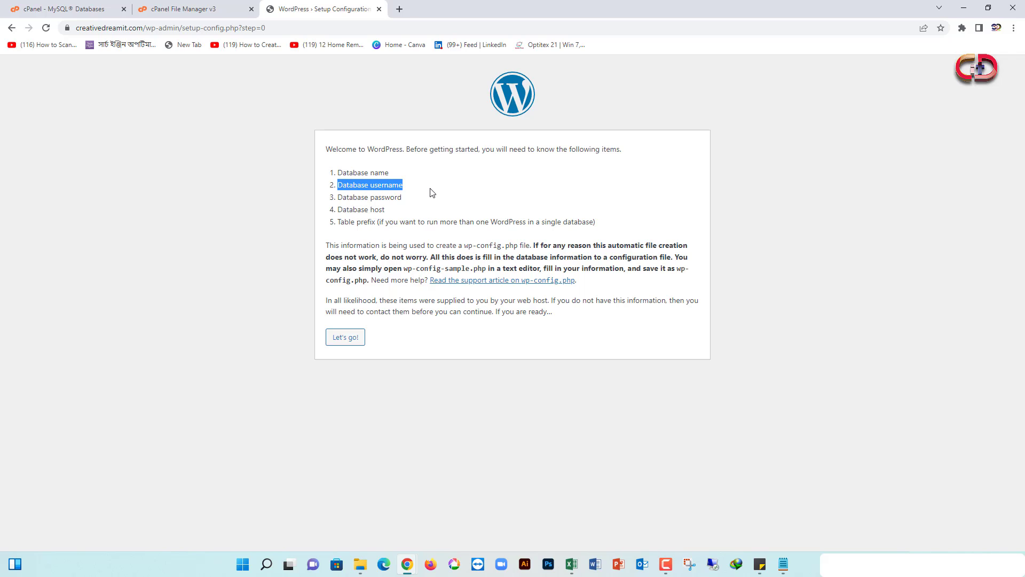
pyautogui.moveTo(335, 199); pyautogui.dragTo(438, 202)
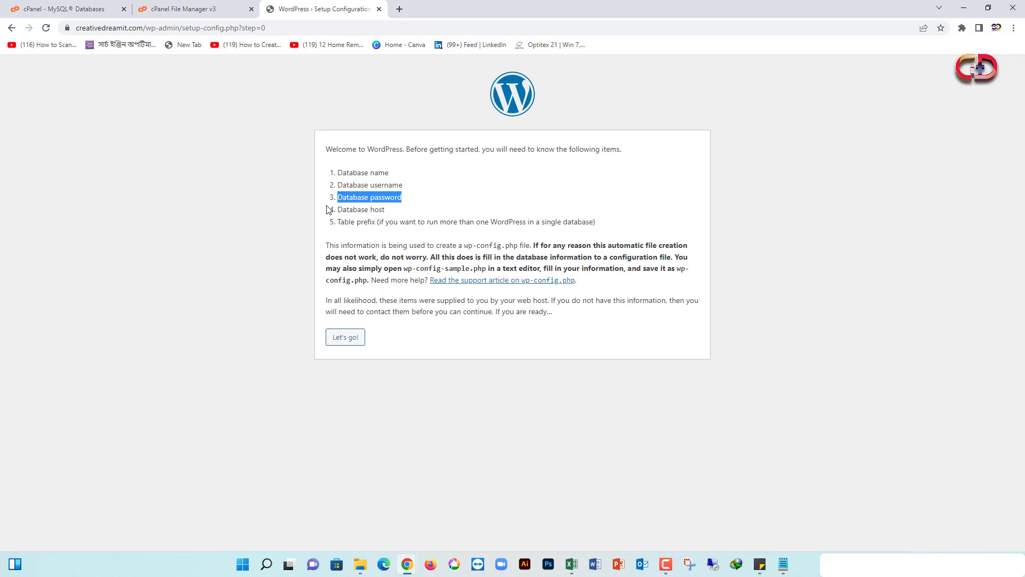
pyautogui.moveTo(331, 210); pyautogui.dragTo(398, 214)
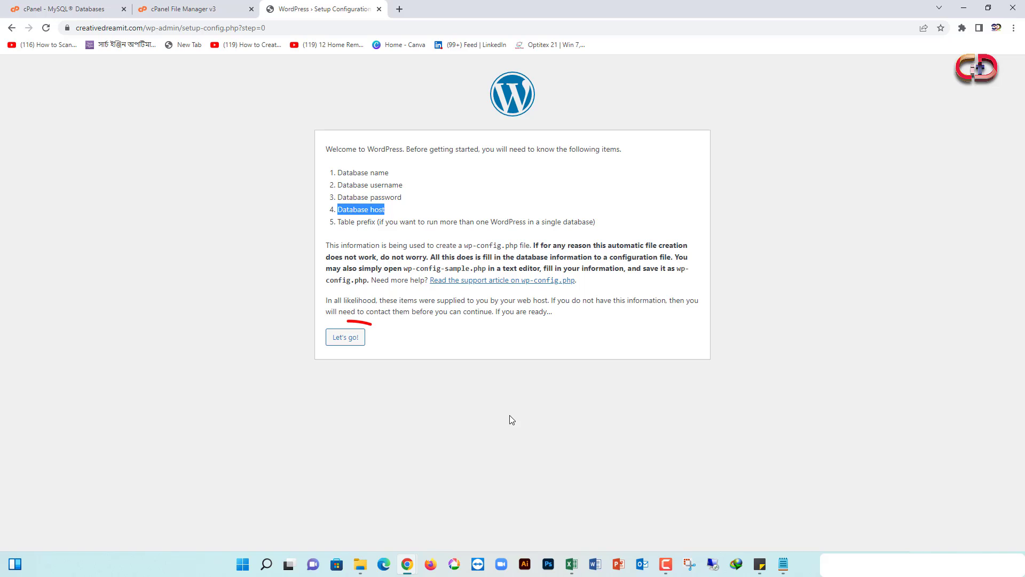
pyautogui.click(351, 342)
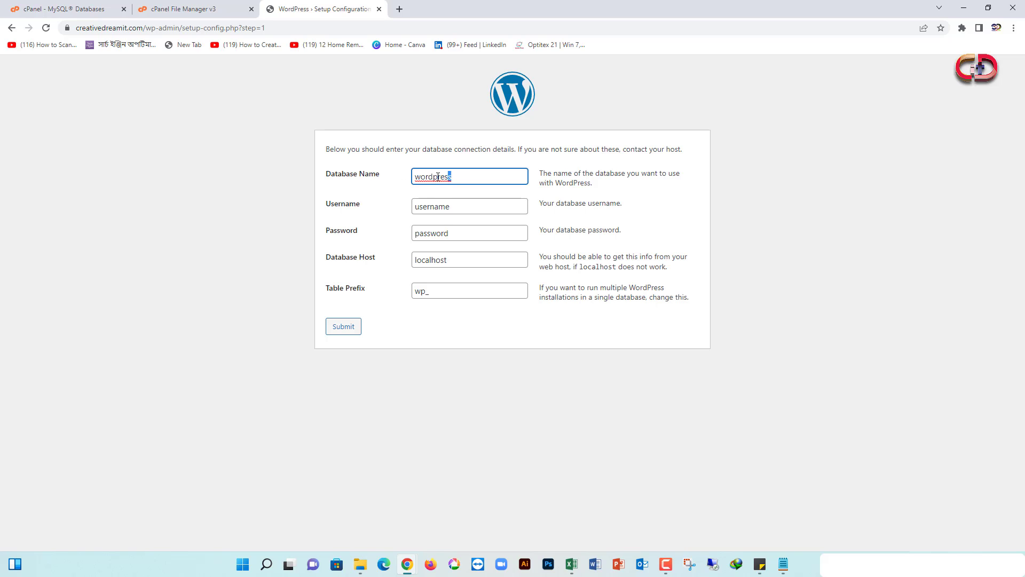
# Copy creatived_dream from cPanel's privileges page into the Database Name field
pyautogui.moveTo(438, 177); pyautogui.dragTo(407, 176)
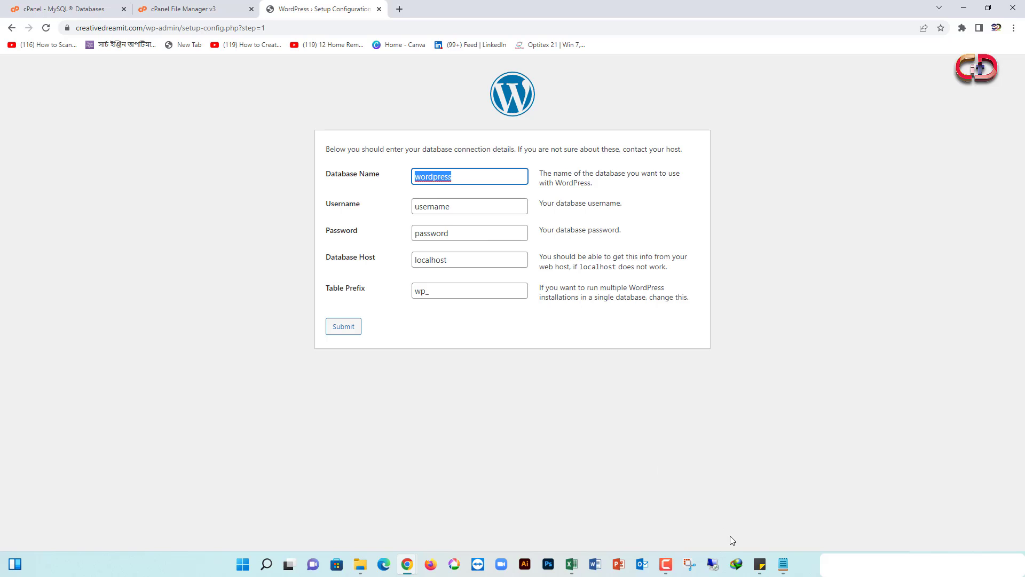
pyautogui.click(759, 564)
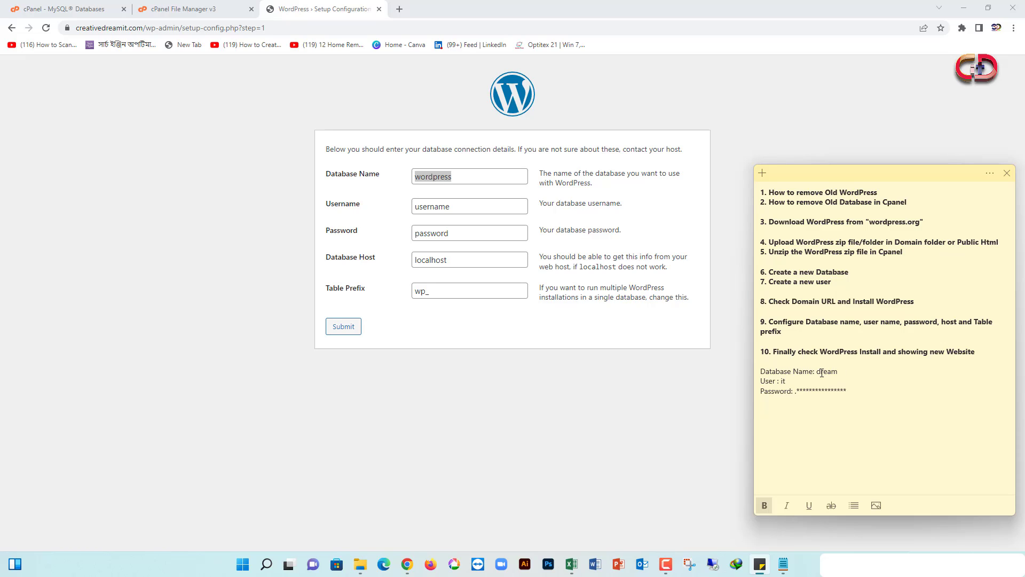
pyautogui.click(819, 372)
pyautogui.click(89, 13)
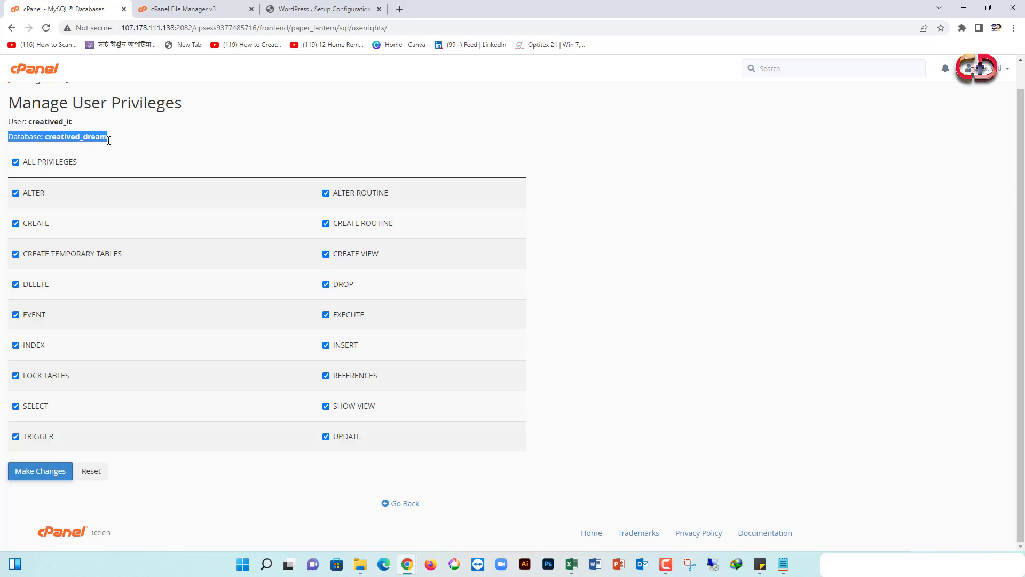
pyautogui.click(83, 144)
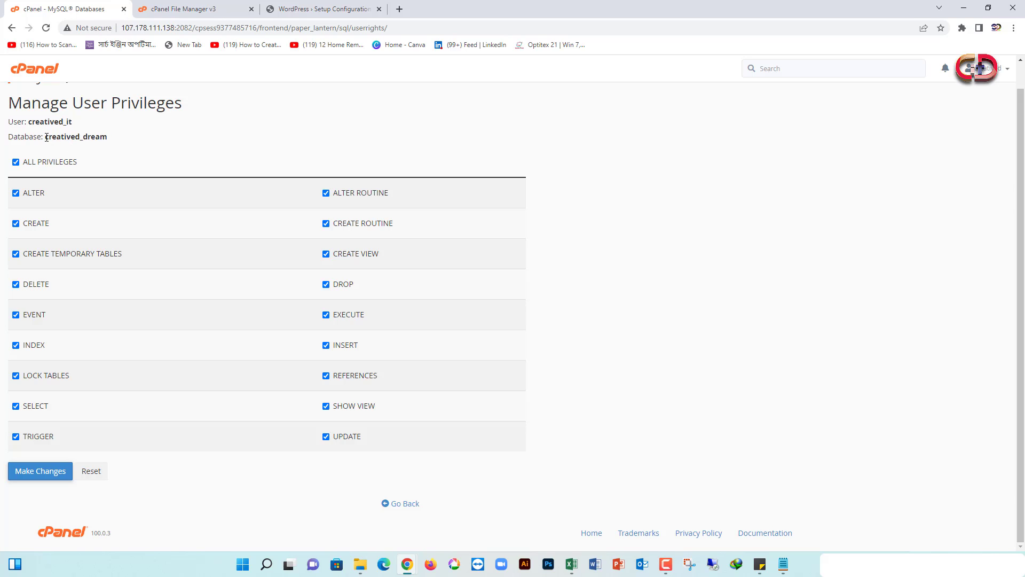
pyautogui.moveTo(46, 137); pyautogui.dragTo(110, 142)
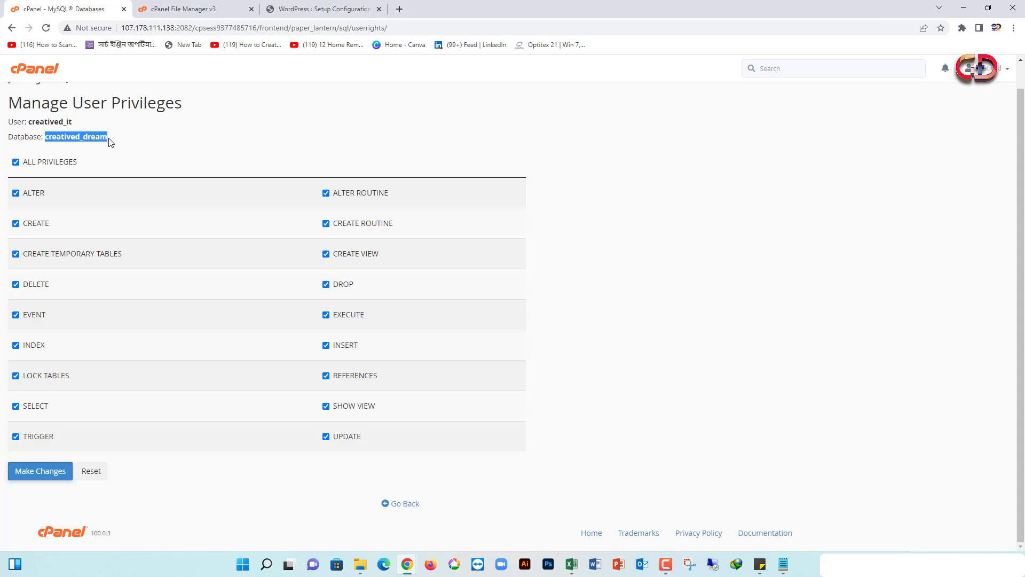
pyautogui.rightClick(102, 138)
pyautogui.click(114, 148)
pyautogui.click(323, 9)
pyautogui.rightClick(442, 180)
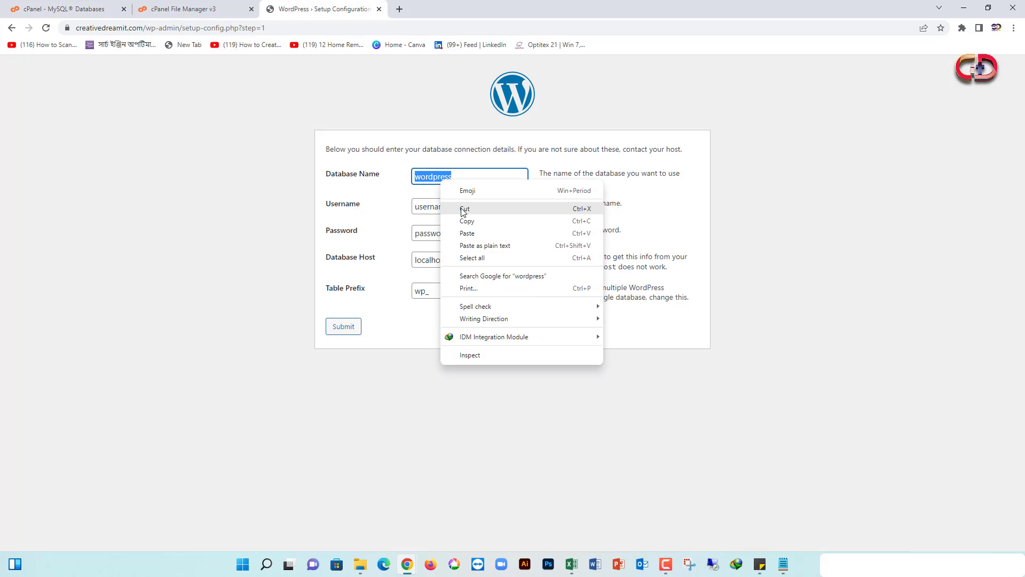
pyautogui.click(470, 232)
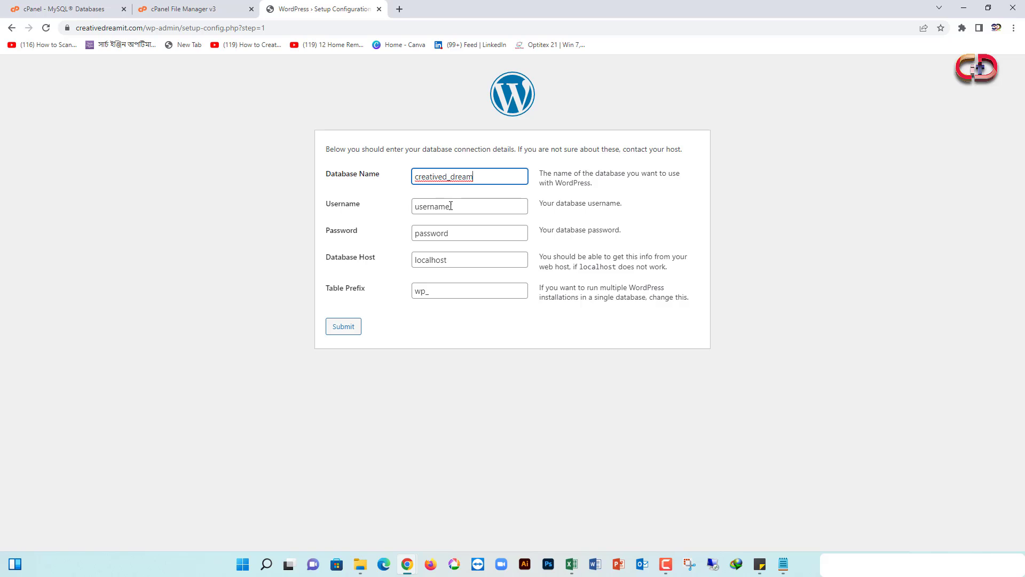
# Copy the database user name from cPanel and paste it into the Username field
pyautogui.doubleClick(451, 206)
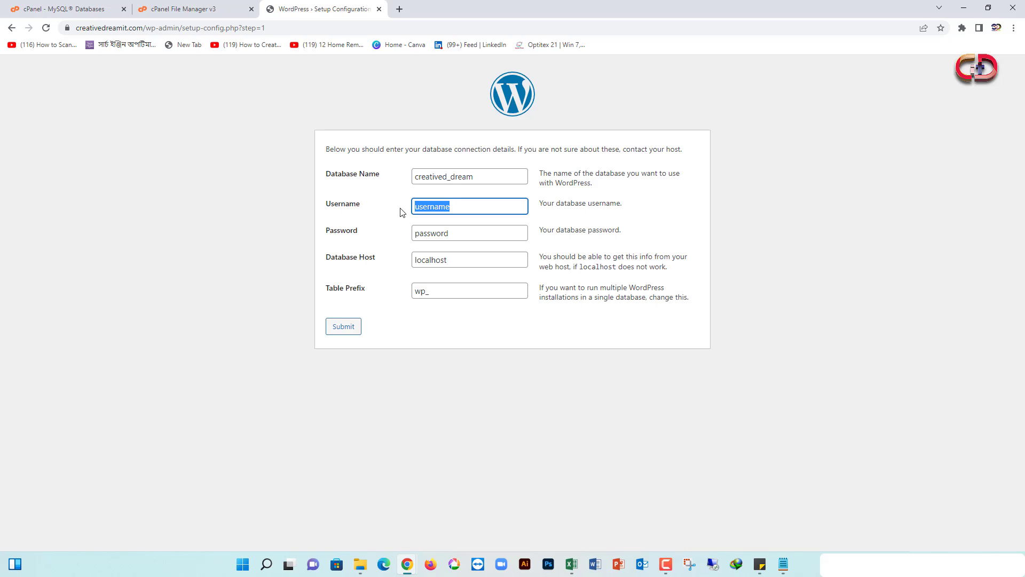
pyautogui.click(109, 9)
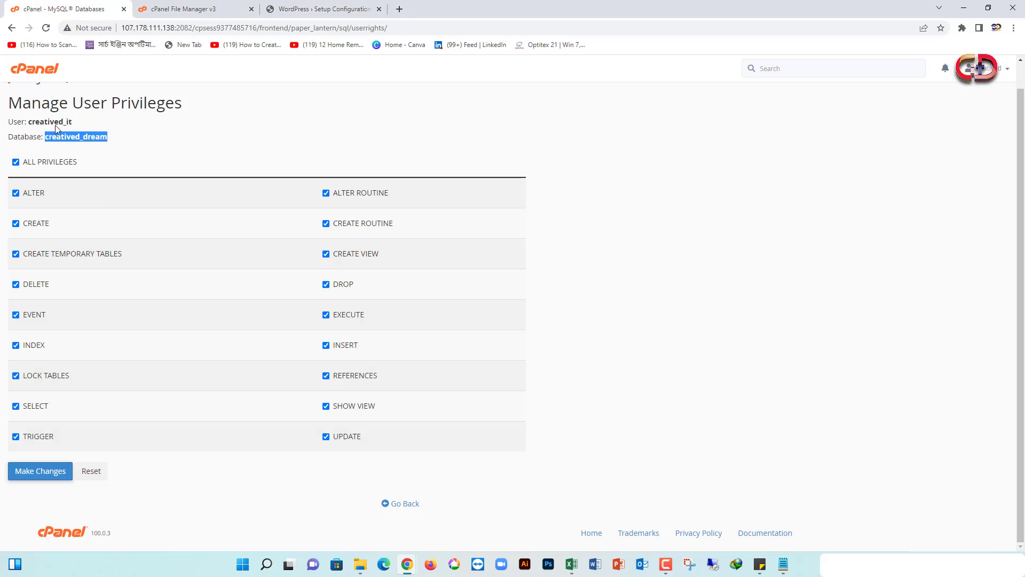
pyautogui.moveTo(72, 123); pyautogui.dragTo(27, 123)
pyautogui.rightClick(51, 126)
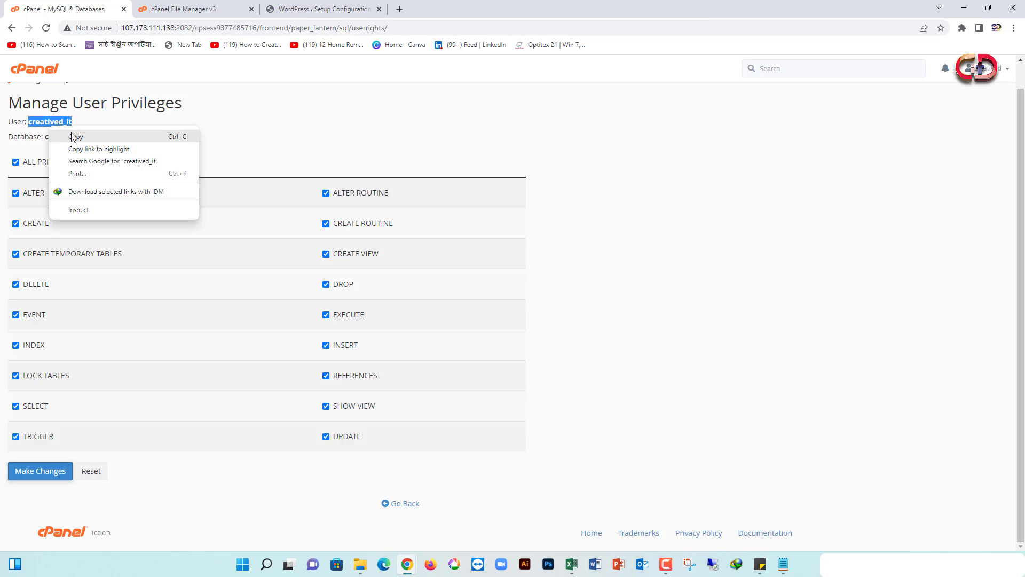
pyautogui.click(74, 137)
pyautogui.click(314, 10)
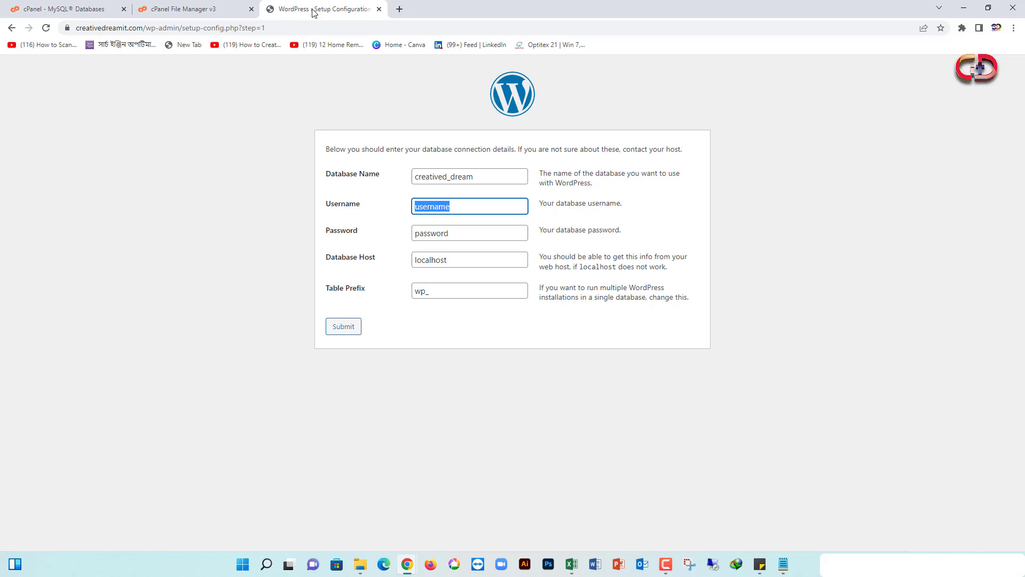
pyautogui.rightClick(442, 206)
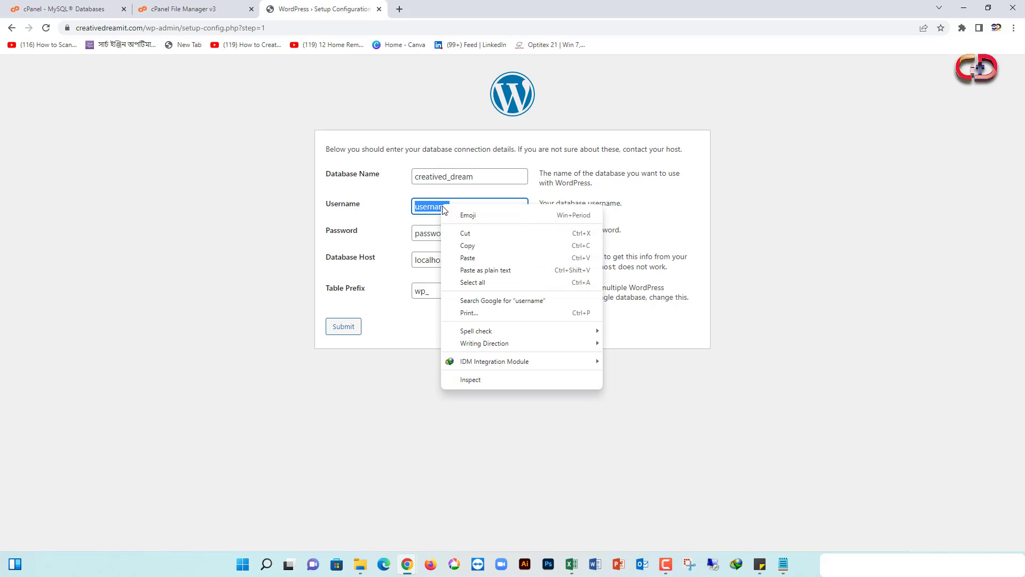
pyautogui.click(473, 255)
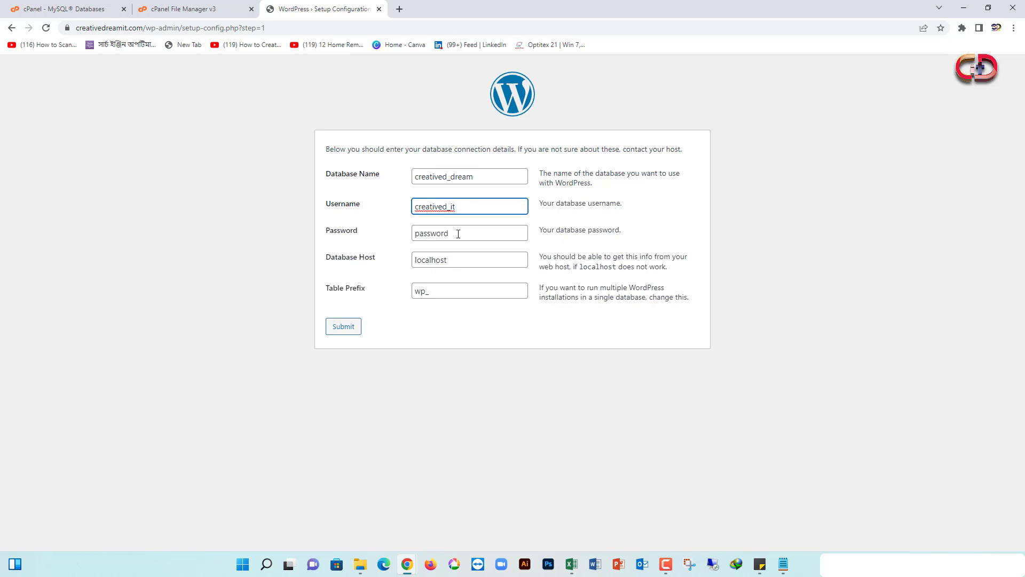
# Paste the database user's password, keeping host localhost and prefix wp_
pyautogui.moveTo(458, 233); pyautogui.dragTo(406, 235)
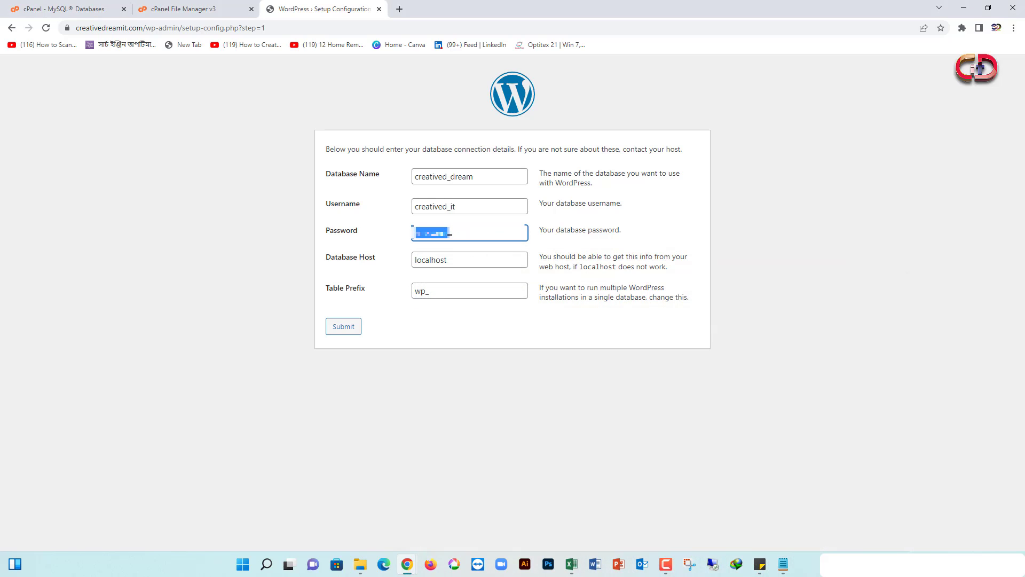
pyautogui.rightClick(439, 232)
pyautogui.click(472, 290)
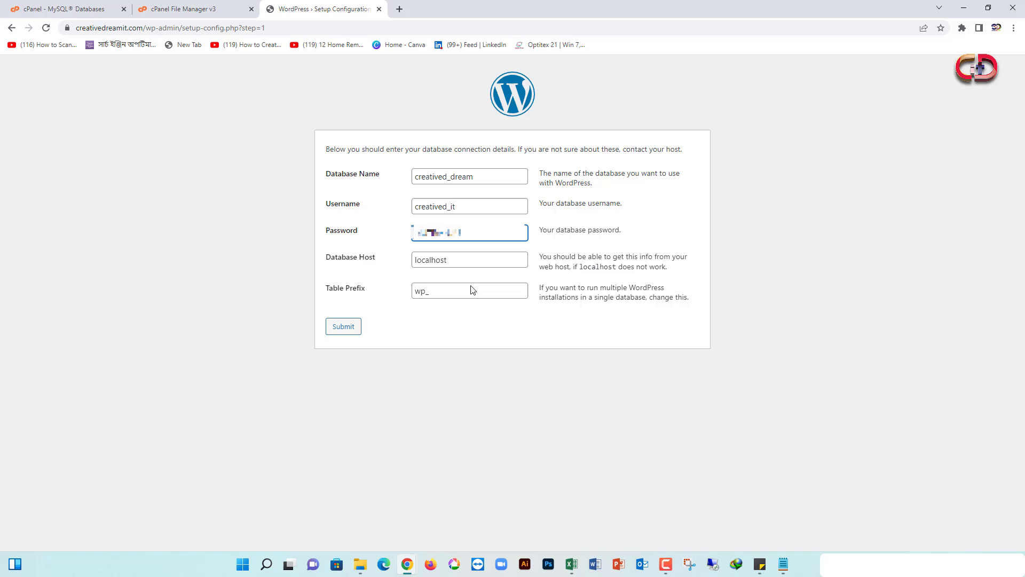
pyautogui.doubleClick(475, 229)
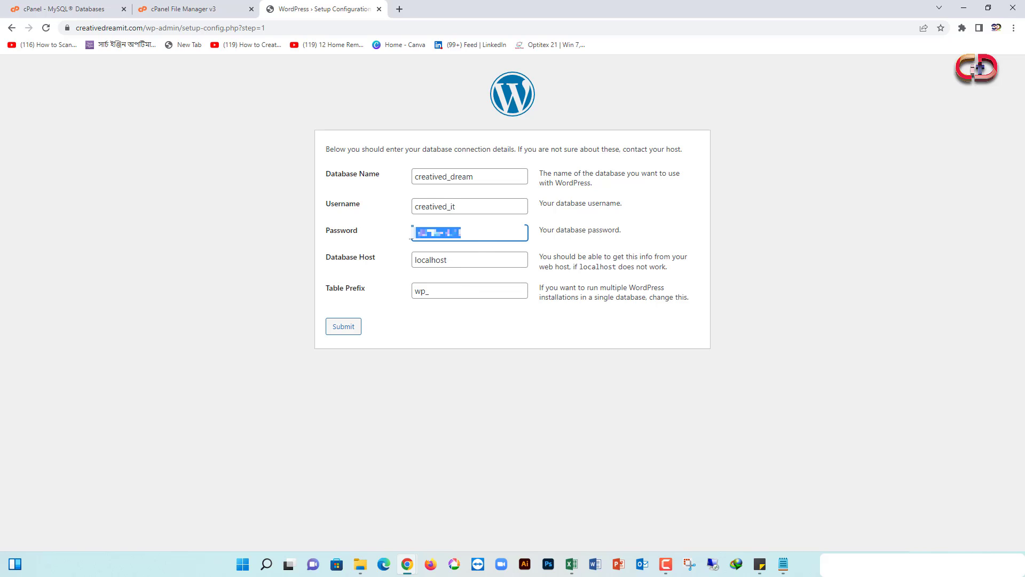
pyautogui.click(478, 260)
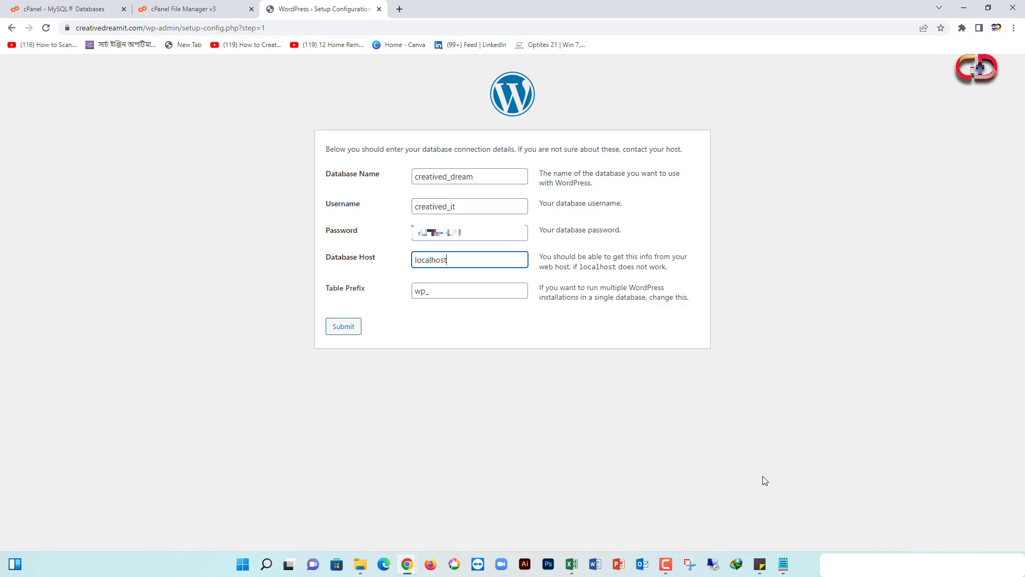
pyautogui.press('Tab')
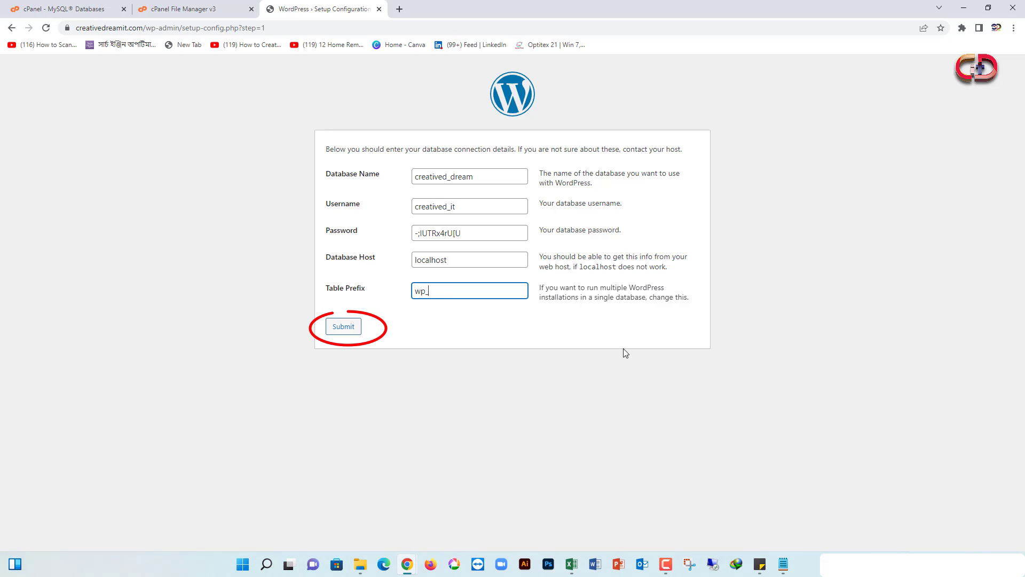
# Submit the database details, run the installation, and enter site title 'Creative Dream IT' and username admin
pyautogui.click(346, 330)
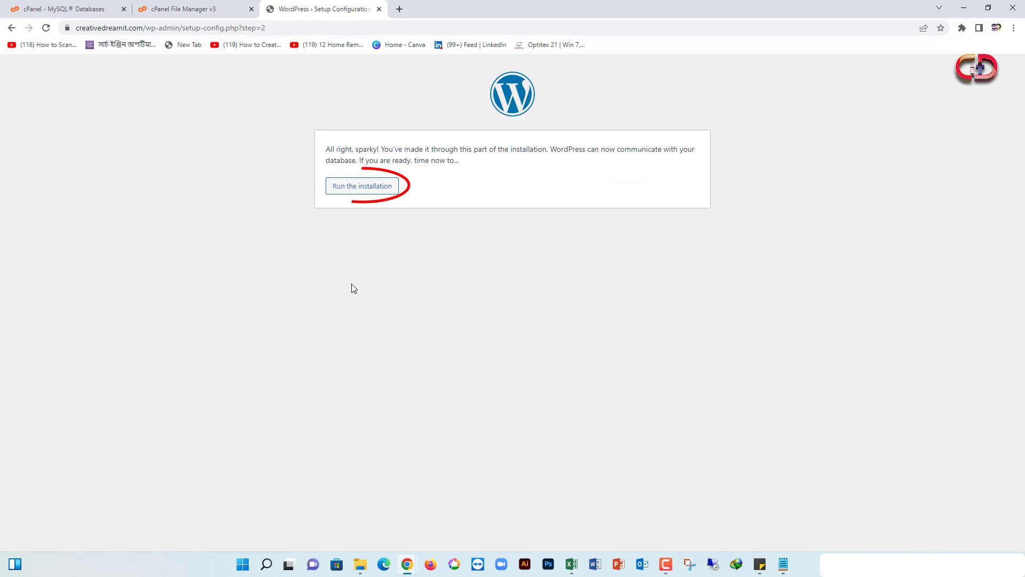
pyautogui.click(366, 190)
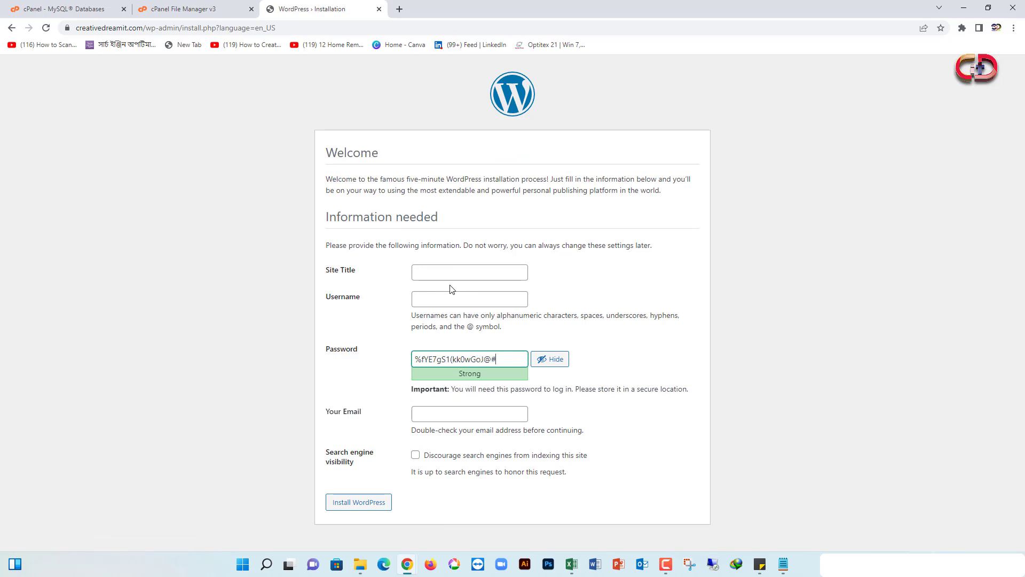
pyautogui.click(459, 271)
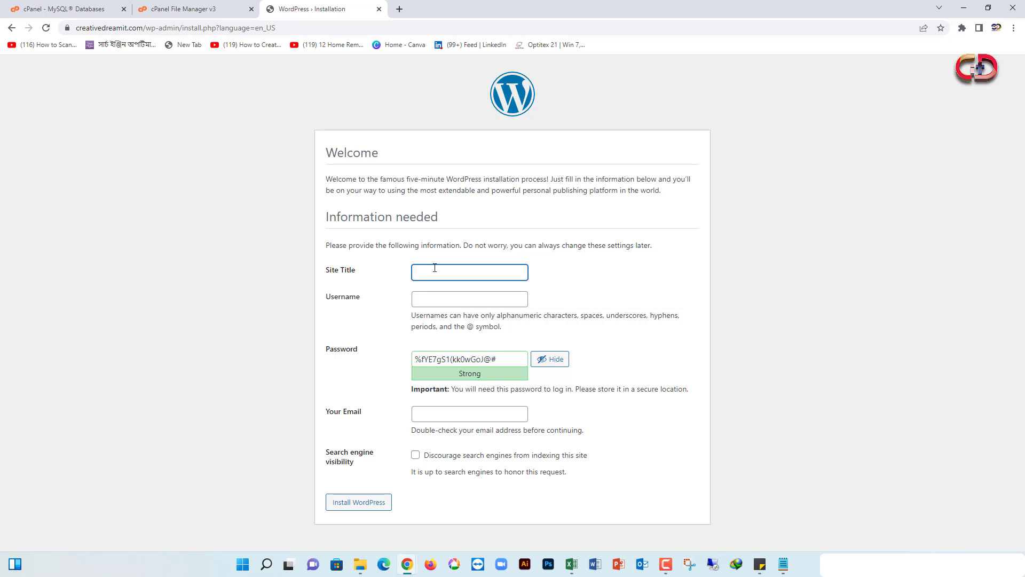
pyautogui.write('Creative Dream IT')
pyautogui.click(436, 298)
pyautogui.write('admin')
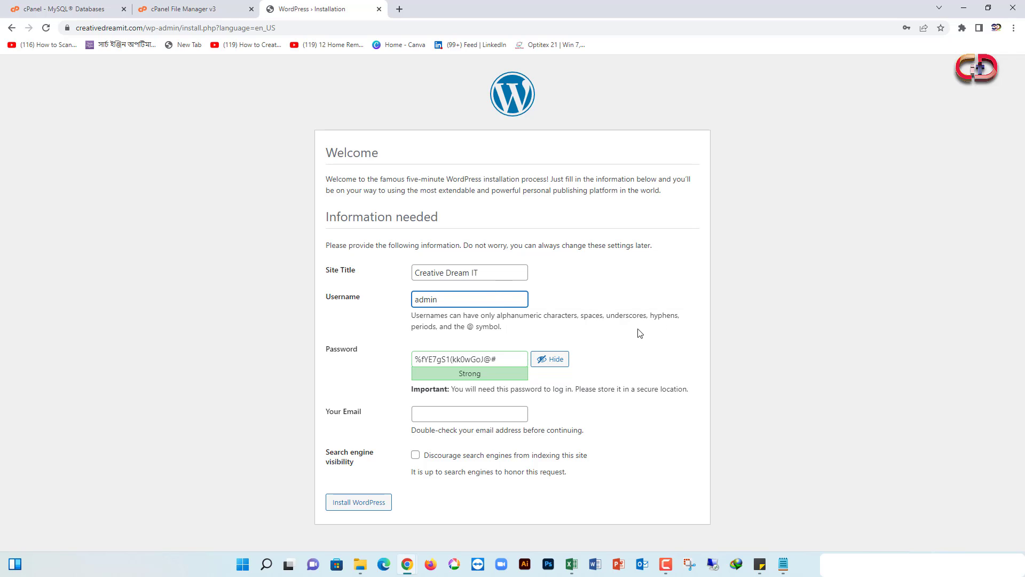
pyautogui.click(599, 348)
# Hide the generated admin password and fill in the site's e-mail address
pyautogui.click(550, 359)
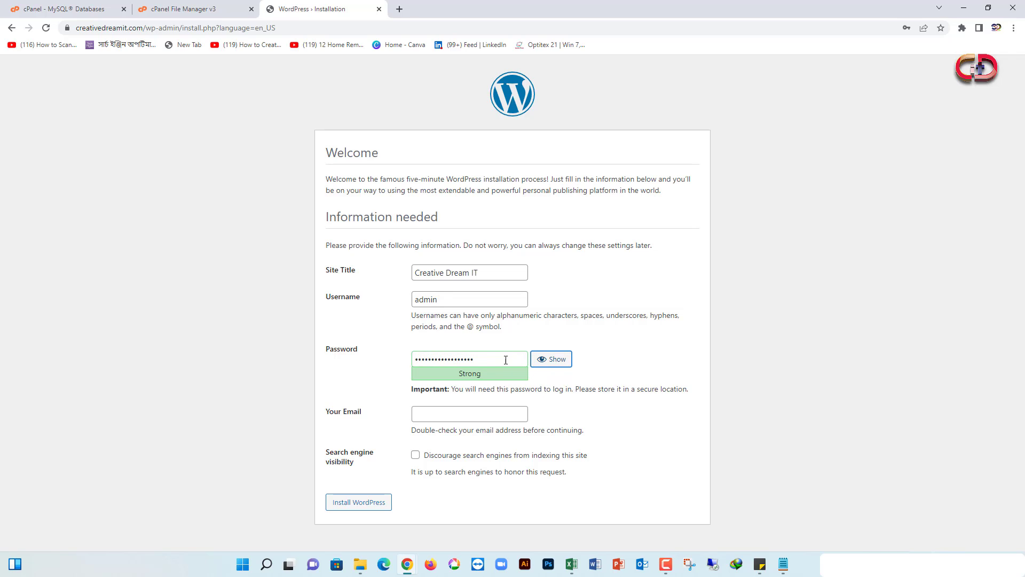
pyautogui.click(440, 363)
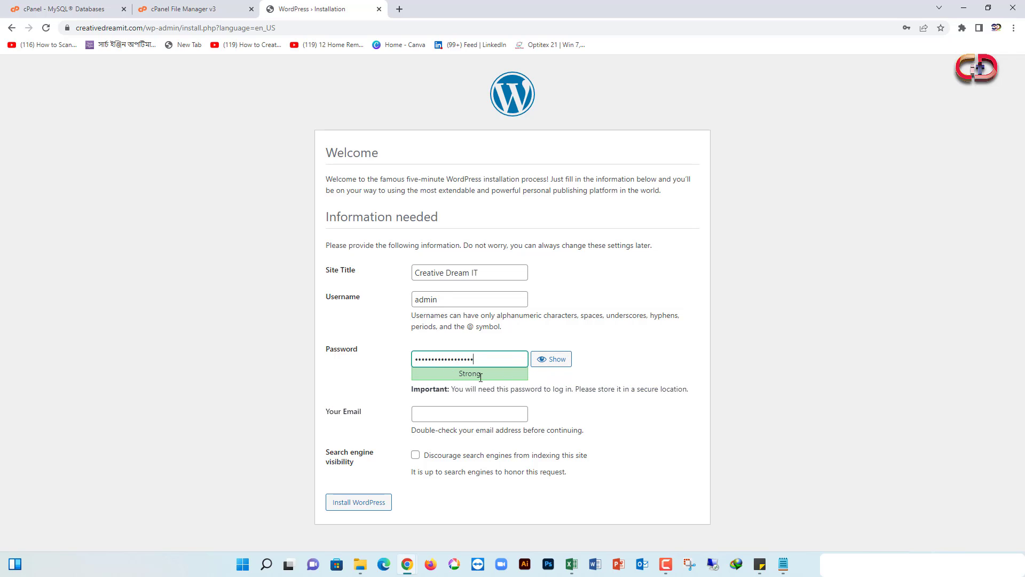
pyautogui.click(472, 408)
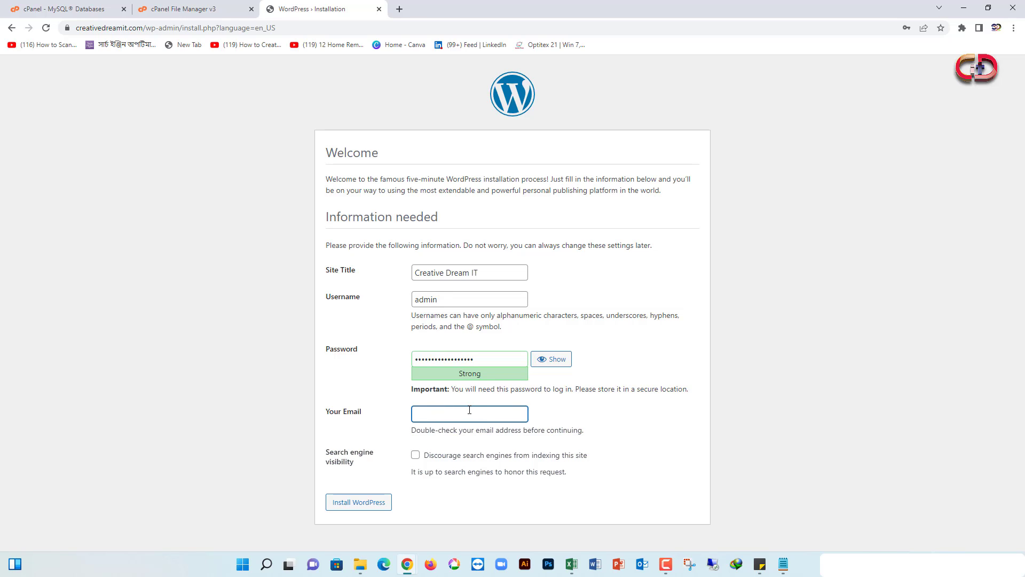
# Retype the site title as 'Graphics Design and IT service'
pyautogui.hotkey('shift', 'Tab')
pyautogui.hotkey('shift', 'Tab')
pyautogui.hotkey('shift', 'Tab')
pyautogui.hotkey('shift', 'Tab')
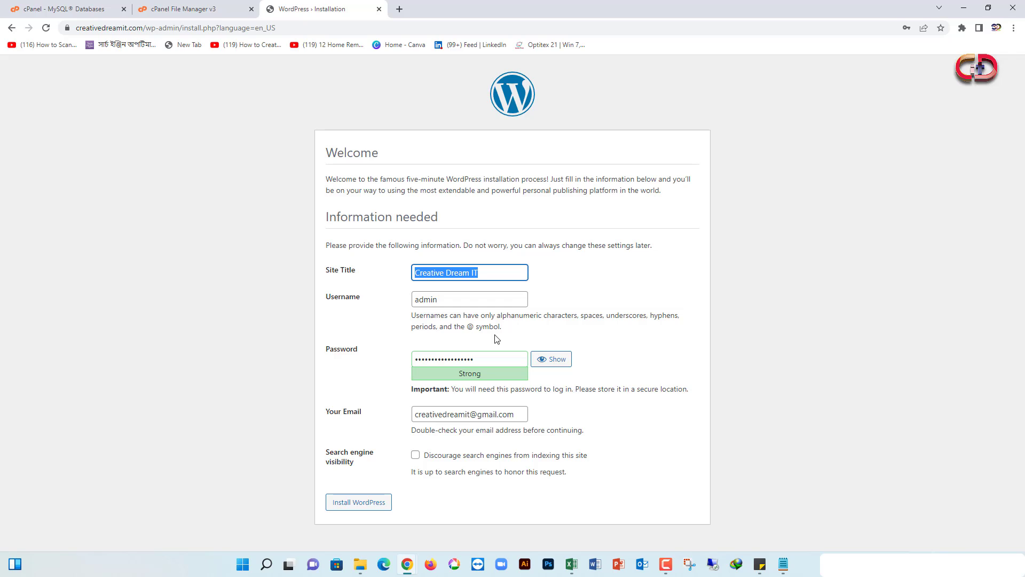
pyautogui.write('Grap')
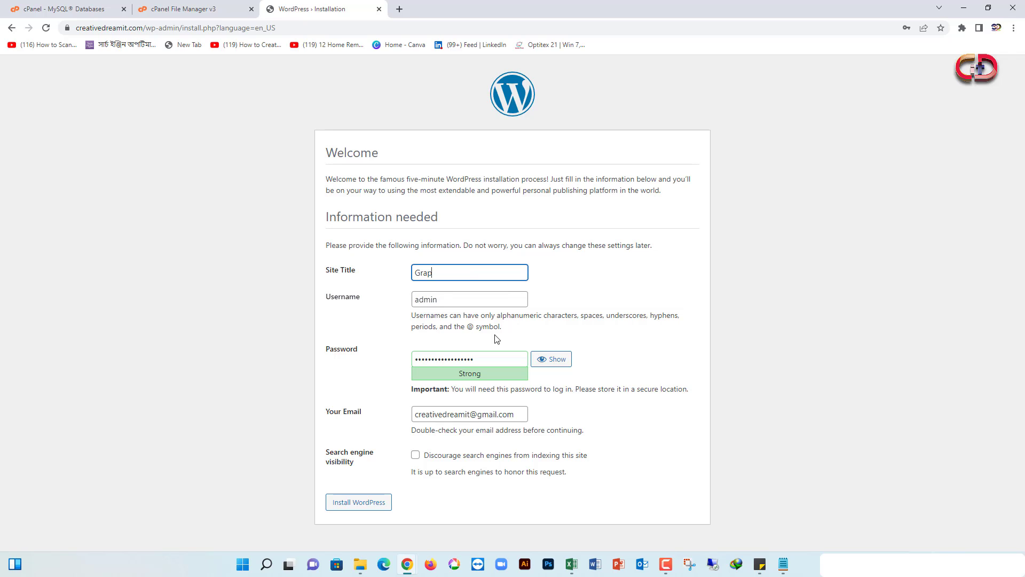
pyautogui.write('hi')
pyautogui.write('c')
pyautogui.write('s Design')
pyautogui.write(' nad')
pyautogui.press('BackSpace')
pyautogui.press('BackSpace')
pyautogui.press('BackSpace')
pyautogui.press('BackSpace')
pyautogui.write('and')
pyautogui.write('IT S')
pyautogui.press('BackSpace')
pyautogui.write('service')
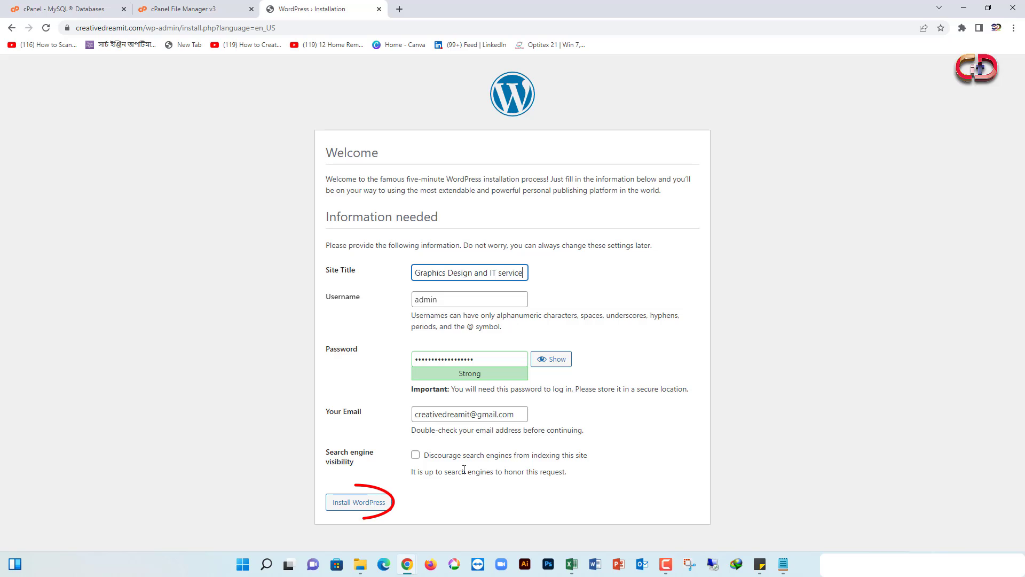
# Install WordPress and enter username admin on the new site's login page
pyautogui.click(360, 503)
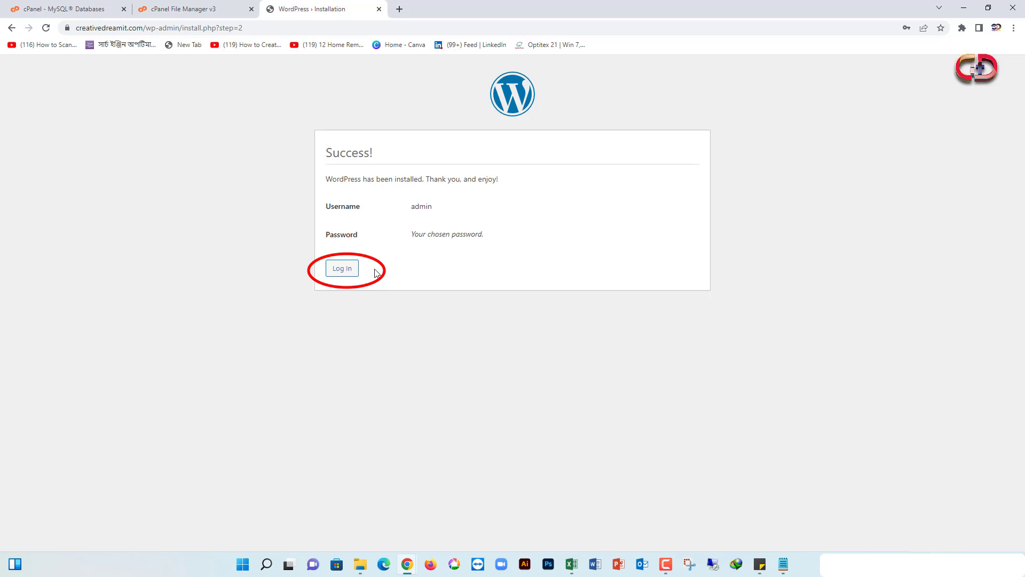
pyautogui.click(342, 275)
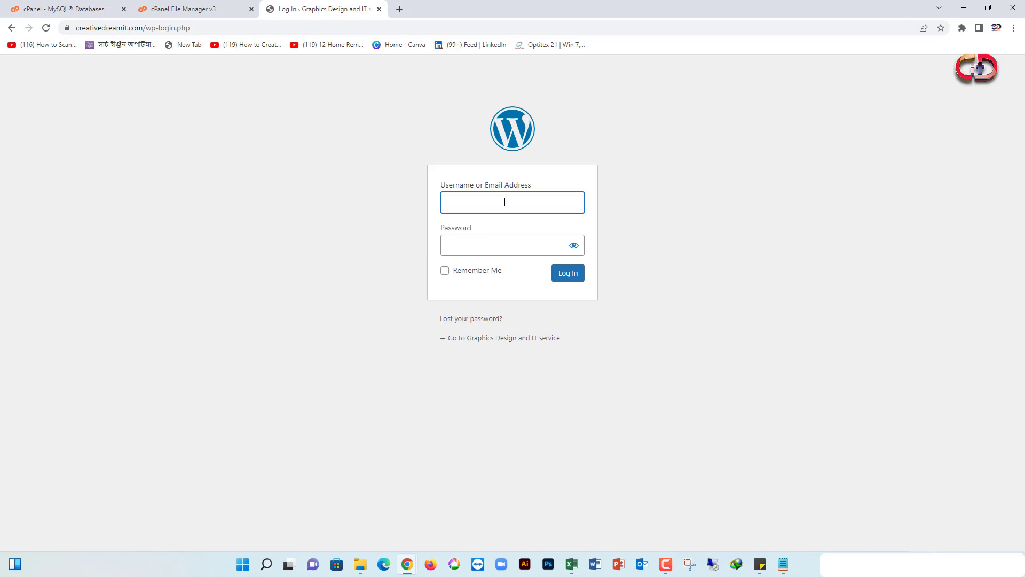
pyautogui.write('admin')
# Fill in the saved password, log in as admin, and look over the Dashboard sidebar
pyautogui.click(522, 241)
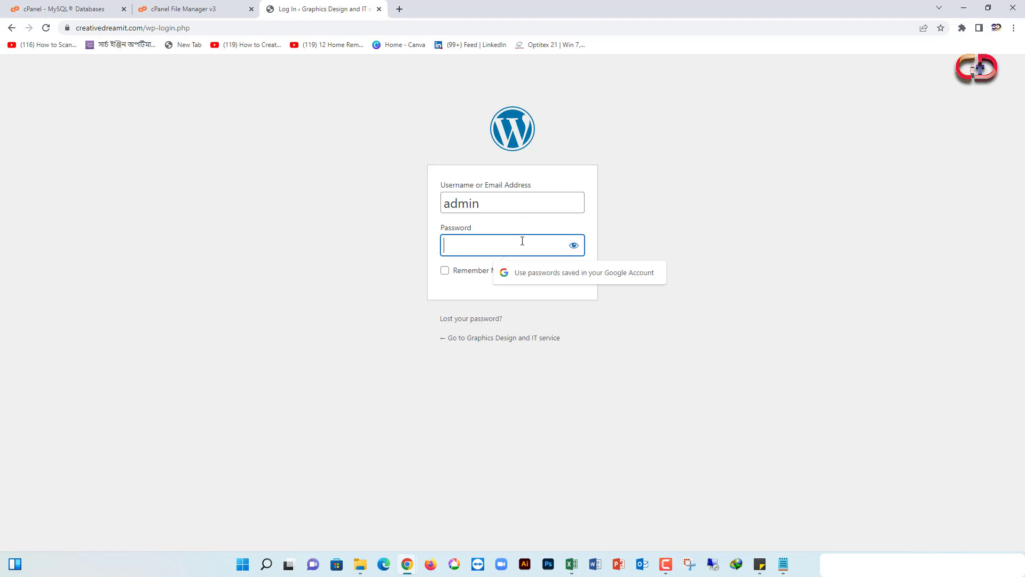
pyautogui.hotkey('ctrl', 'v')
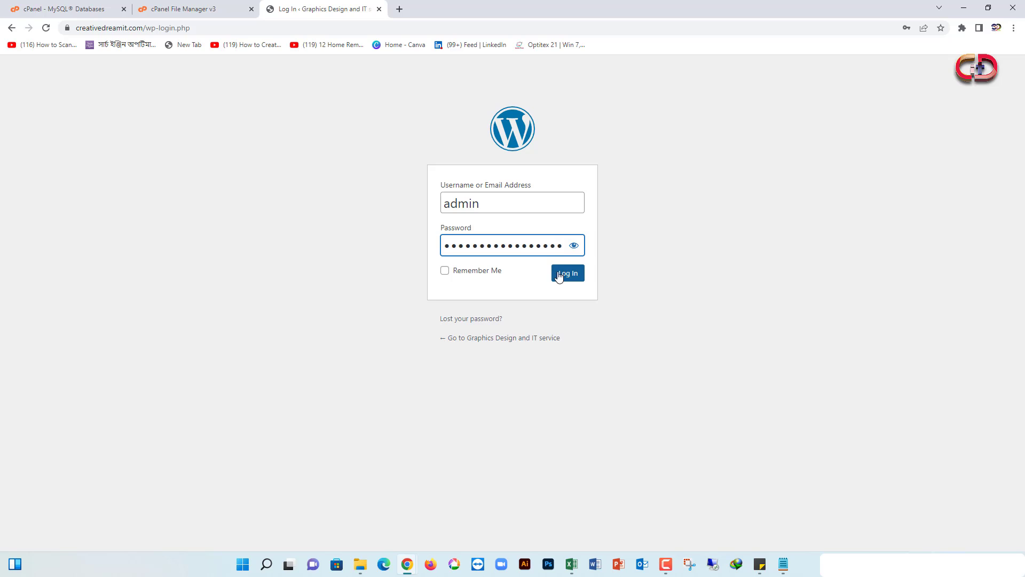
pyautogui.click(566, 277)
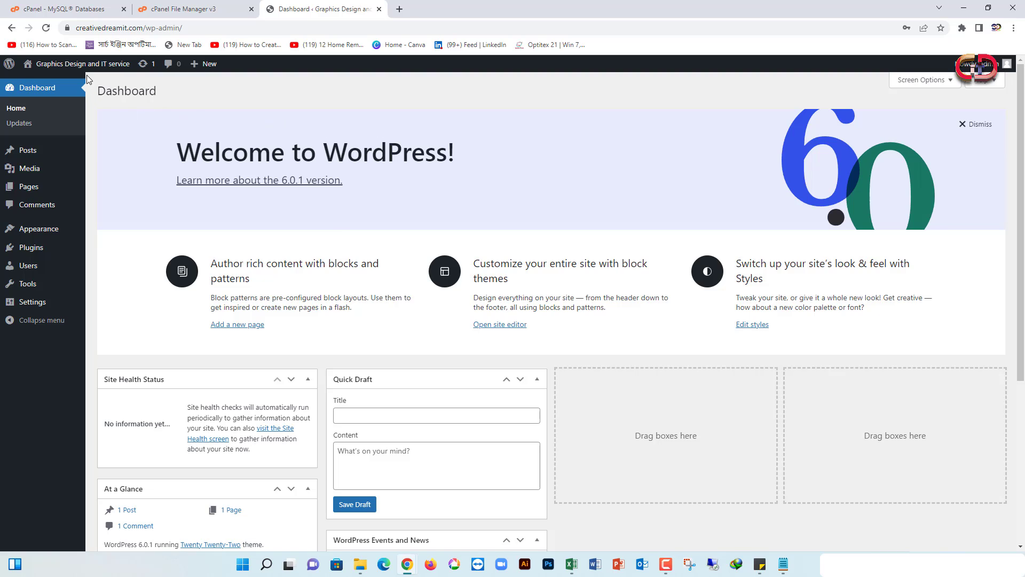
pyautogui.moveTo(106, 77)
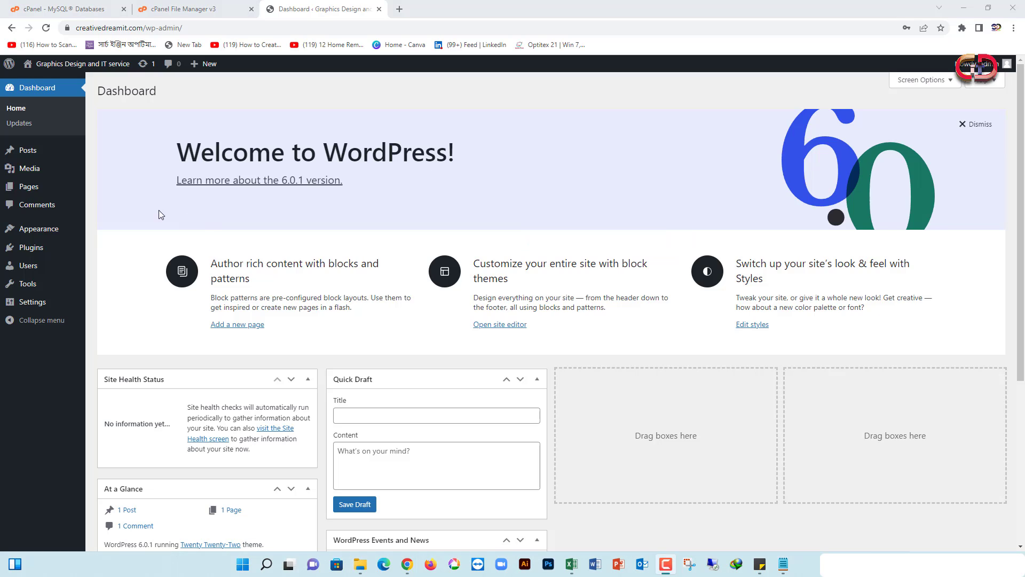
pyautogui.moveTo(27, 160)
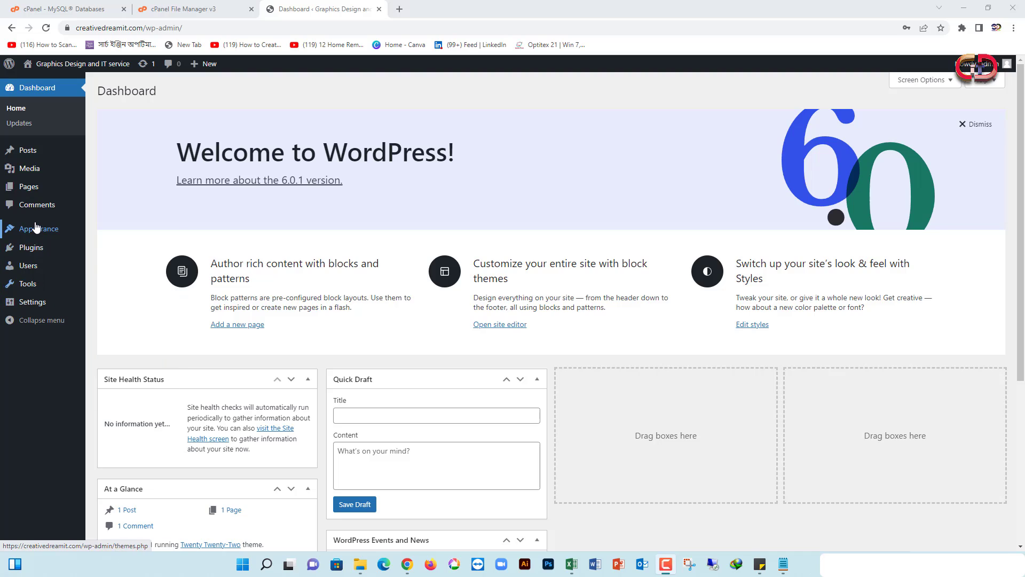
pyautogui.moveTo(36, 227)
# Open Appearance and study the curl_setopt fatal error at cURL.php line 152, then return to File Manager
pyautogui.click(39, 229)
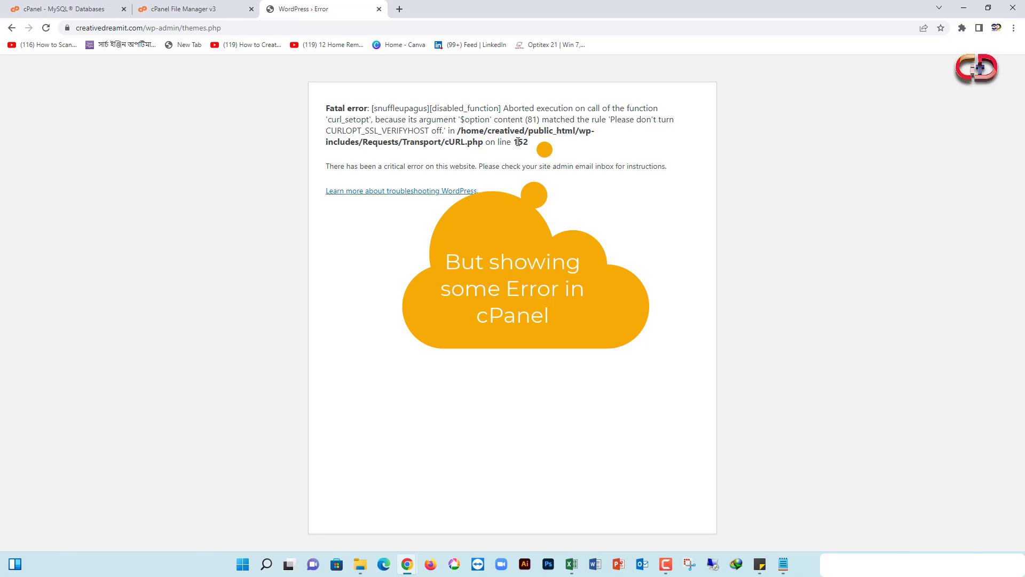
pyautogui.moveTo(518, 141); pyautogui.dragTo(529, 141)
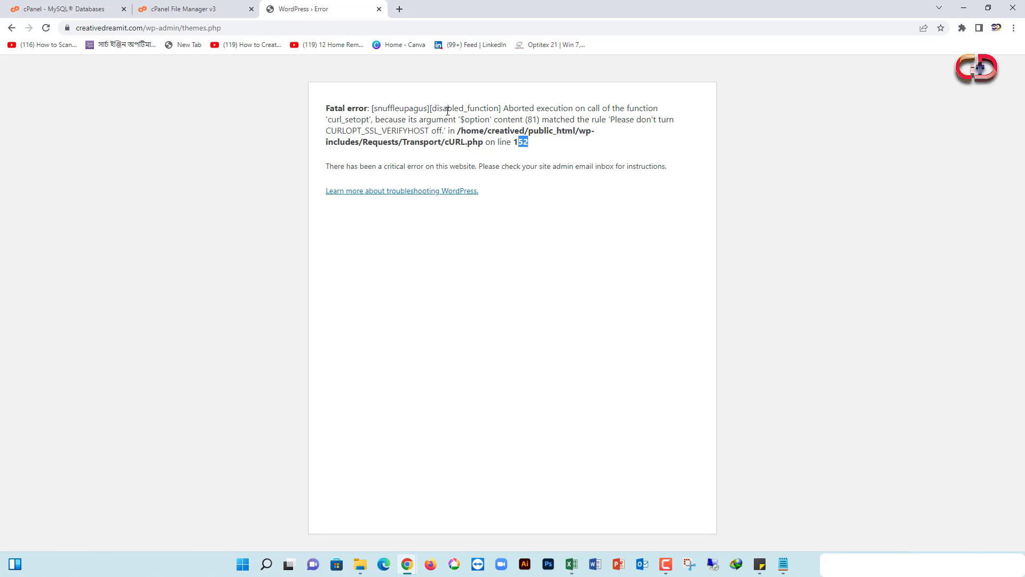
pyautogui.moveTo(373, 109); pyautogui.dragTo(425, 109)
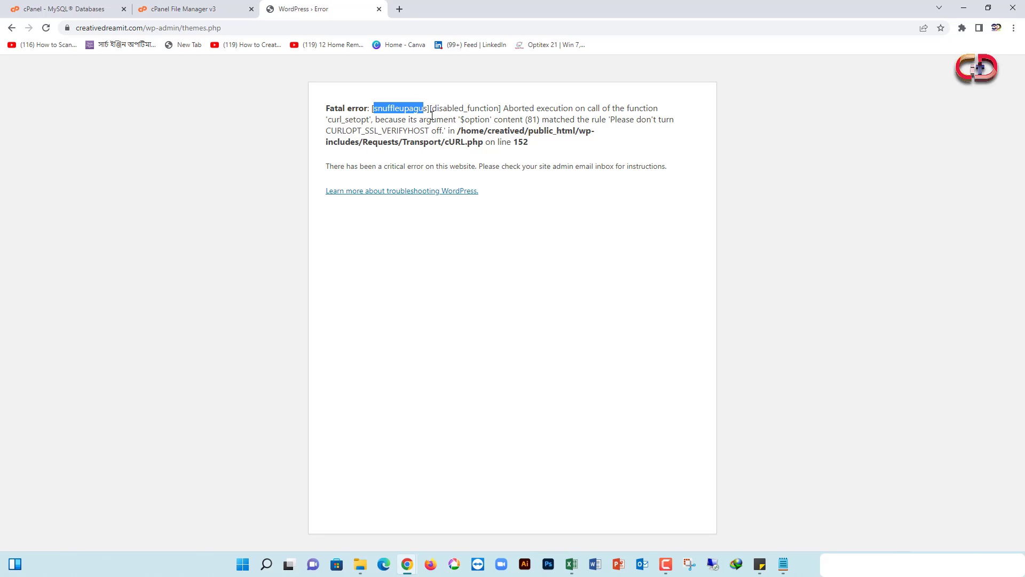
pyautogui.click(517, 111)
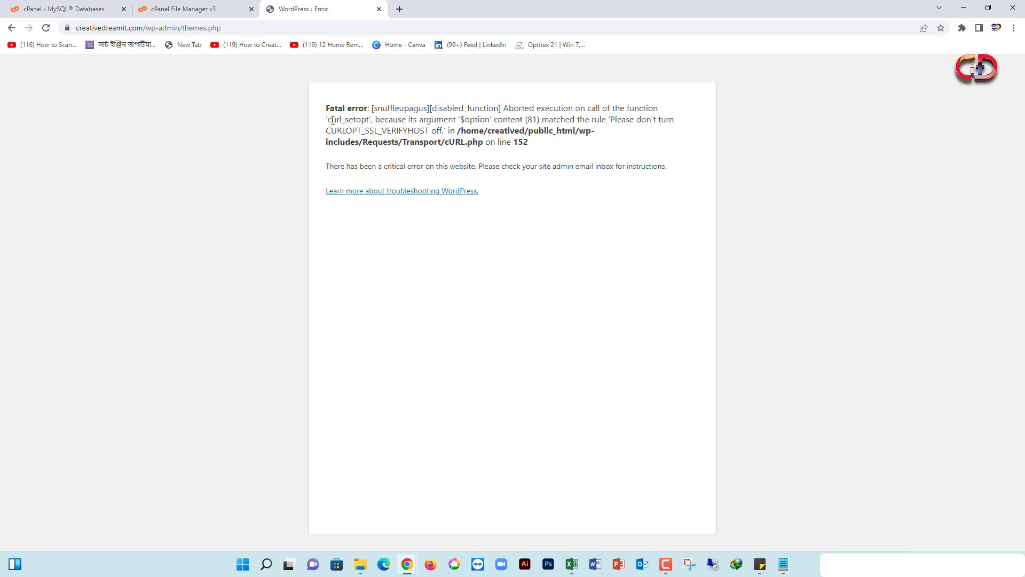
pyautogui.moveTo(332, 120); pyautogui.dragTo(608, 119)
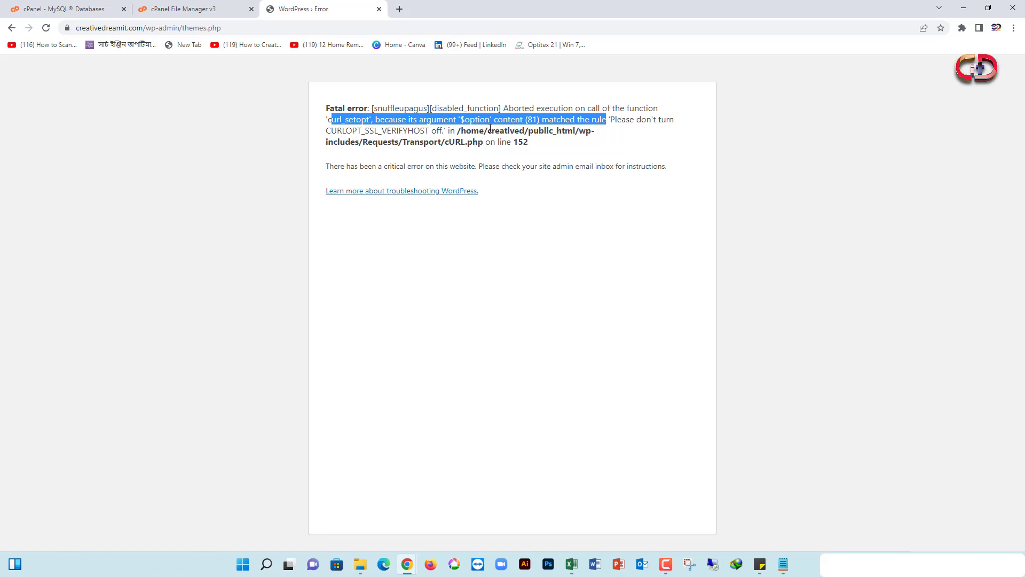
pyautogui.click(181, 11)
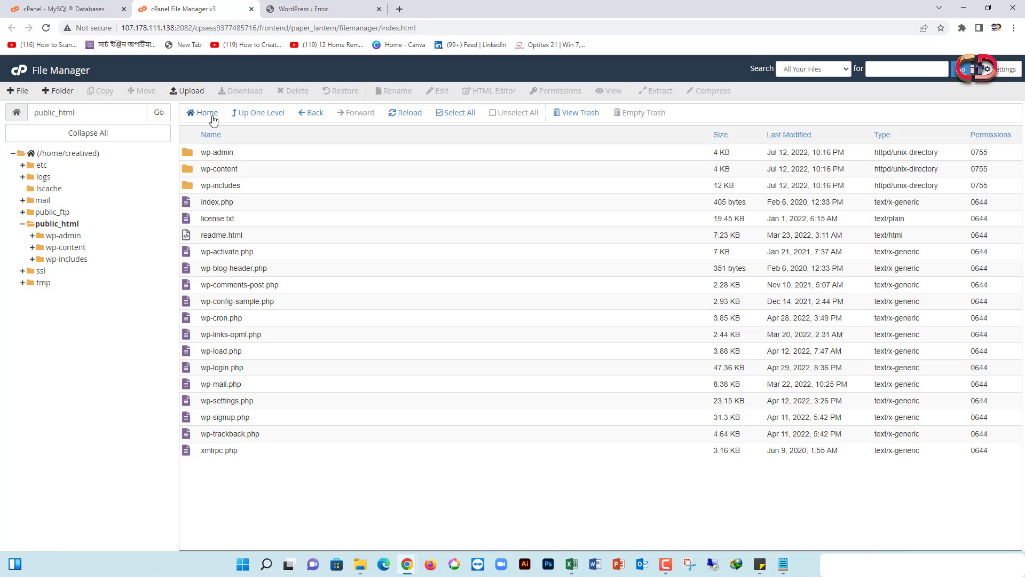
# Open wp-content and tile File Manager left, WordPress error window right, minimizing Downloads
pyautogui.click(67, 247)
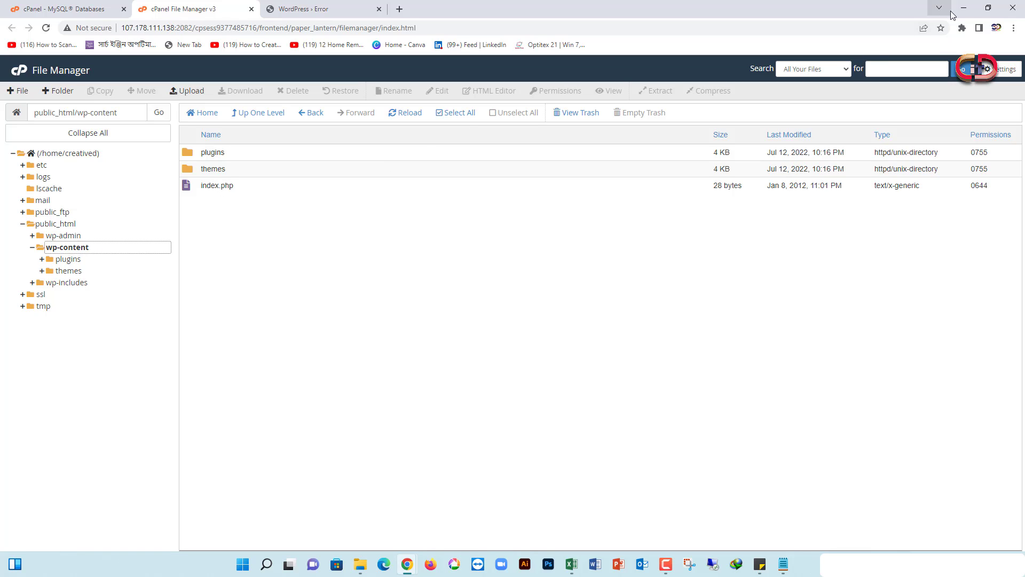
pyautogui.click(327, 13)
pyautogui.moveTo(332, 17); pyautogui.dragTo(689, 64)
pyautogui.click(989, 11)
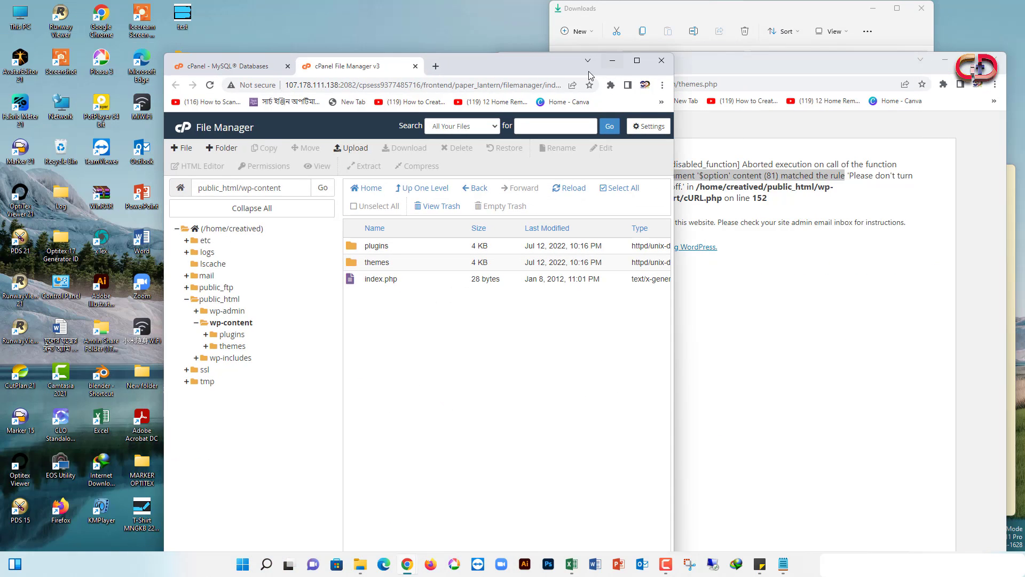
pyautogui.moveTo(559, 66); pyautogui.dragTo(384, 16)
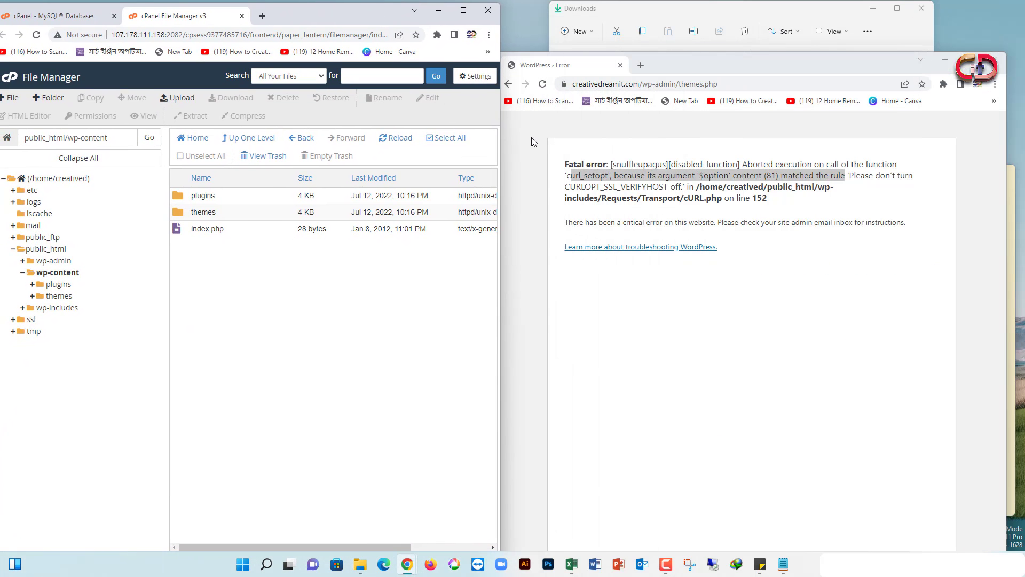
pyautogui.click(879, 9)
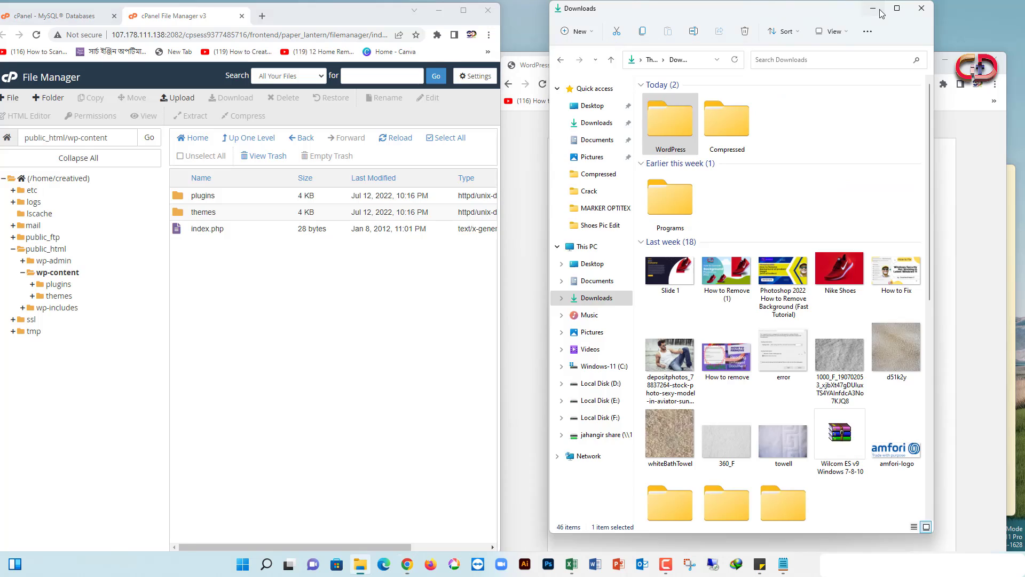
pyautogui.moveTo(881, 66); pyautogui.dragTo(892, 11)
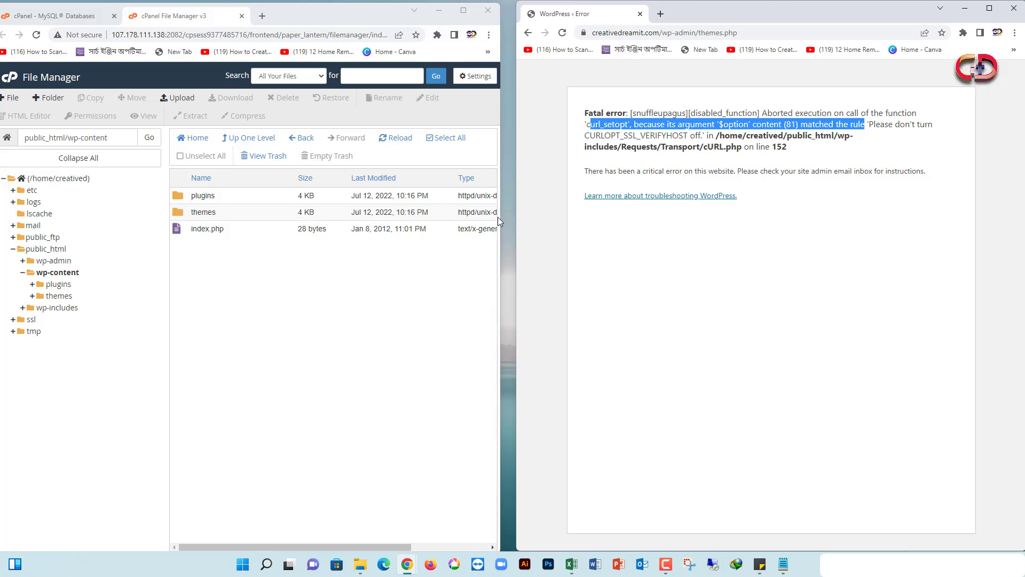
pyautogui.moveTo(498, 217); pyautogui.dragTo(524, 216)
pyautogui.click(816, 149)
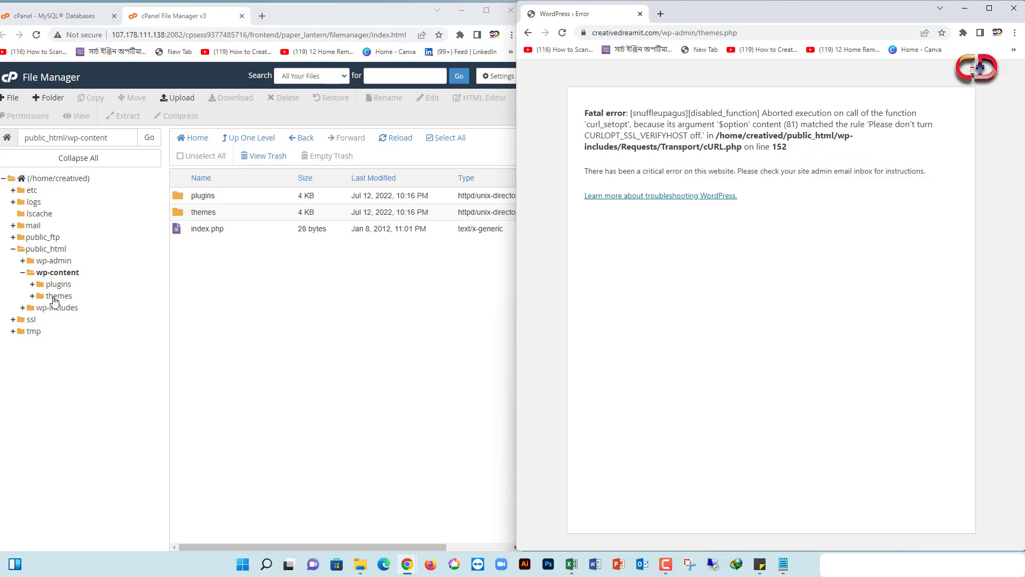
# Browse the folder tree to public_html/wp-includes/Requests/Transport and select cURL.php
pyautogui.click(13, 249)
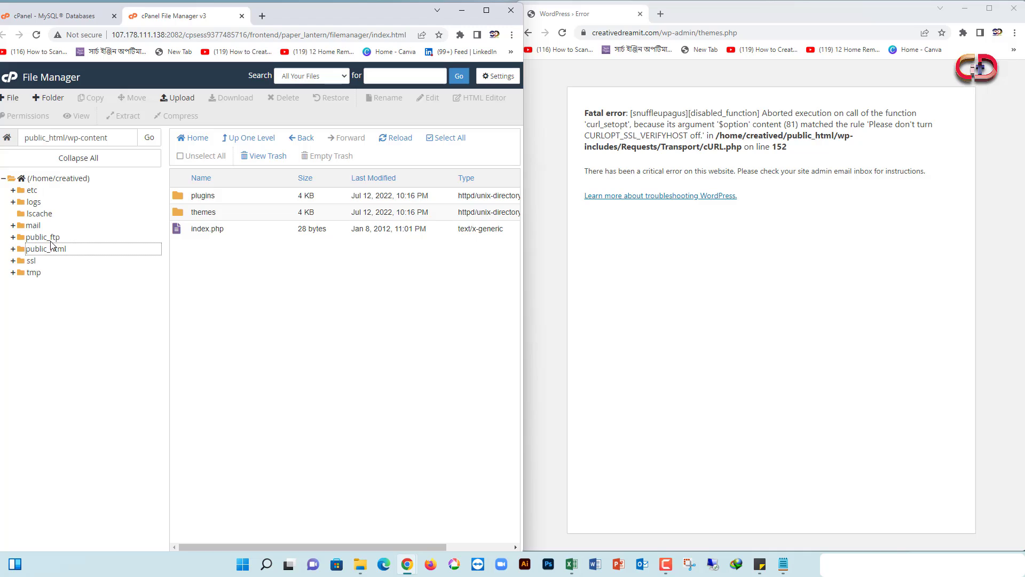
pyautogui.click(24, 252)
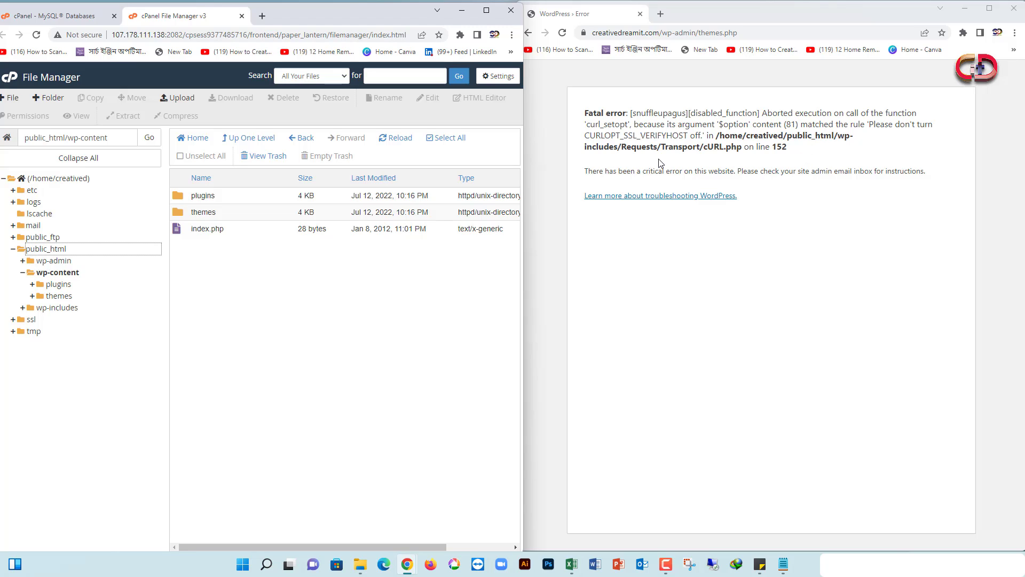
pyautogui.click(23, 272)
pyautogui.click(24, 284)
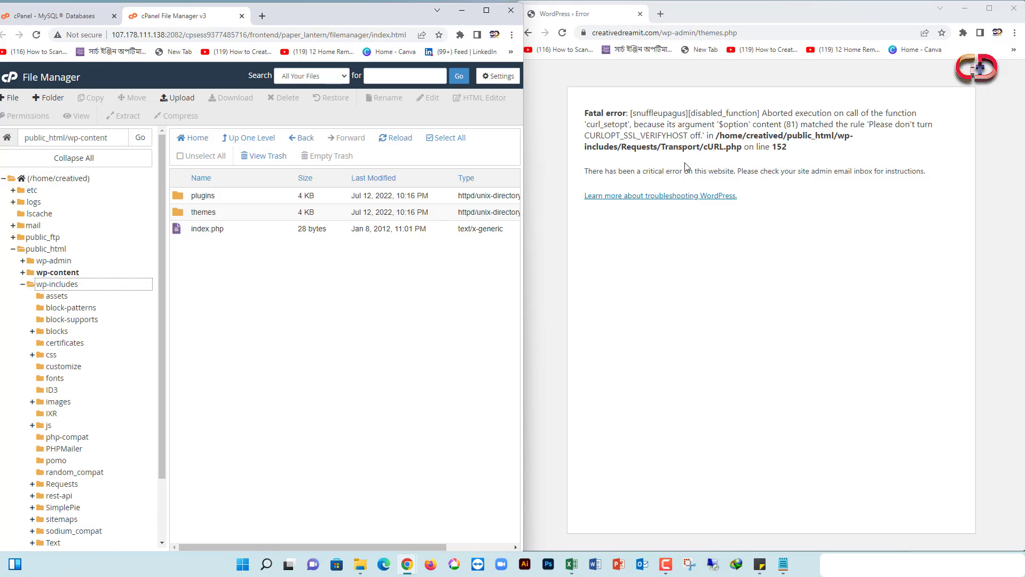
pyautogui.scroll(-1, 106, 387)
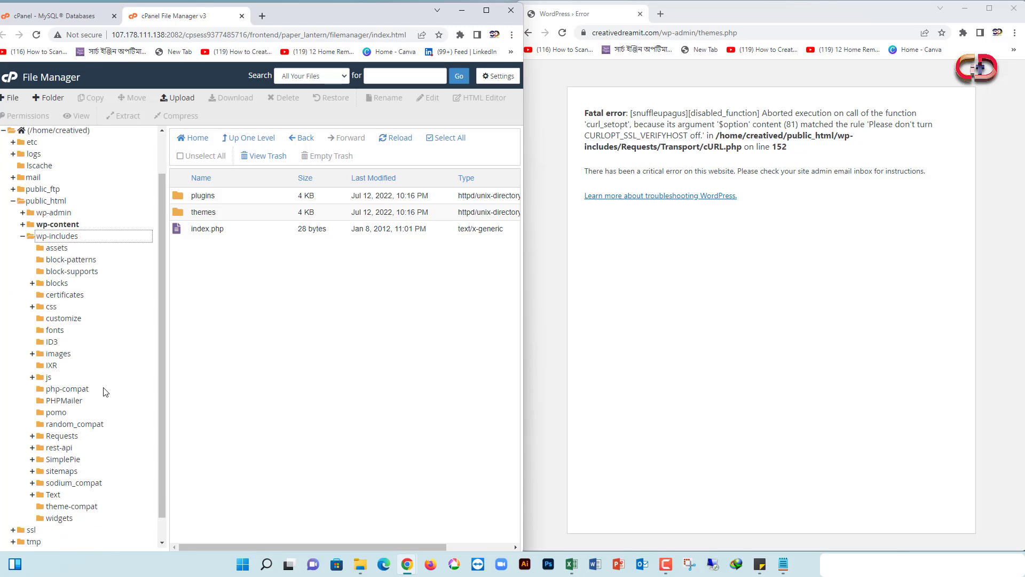
pyautogui.click(44, 431)
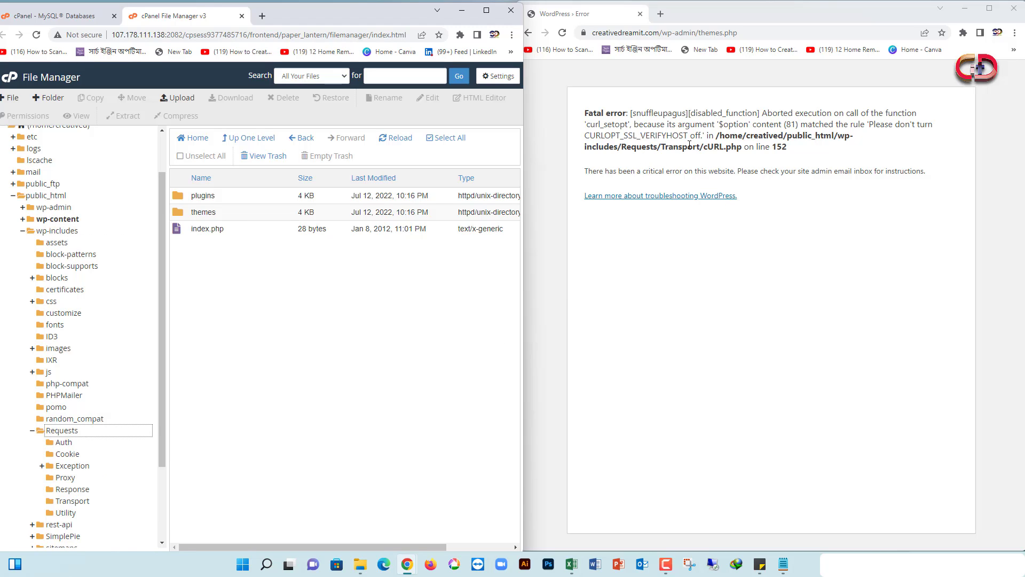
pyautogui.scroll(-1, 114, 431)
pyautogui.click(73, 449)
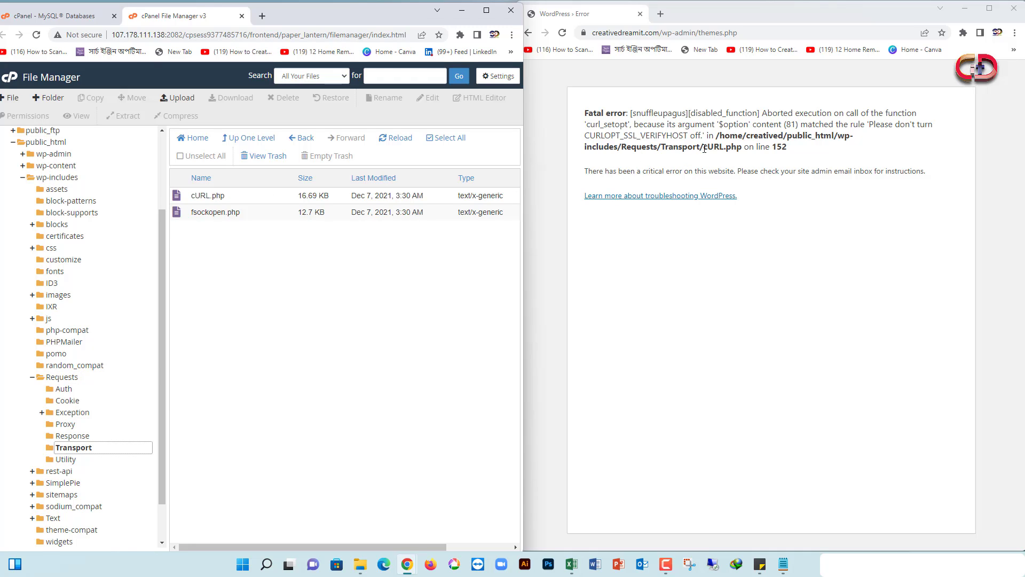
pyautogui.click(203, 198)
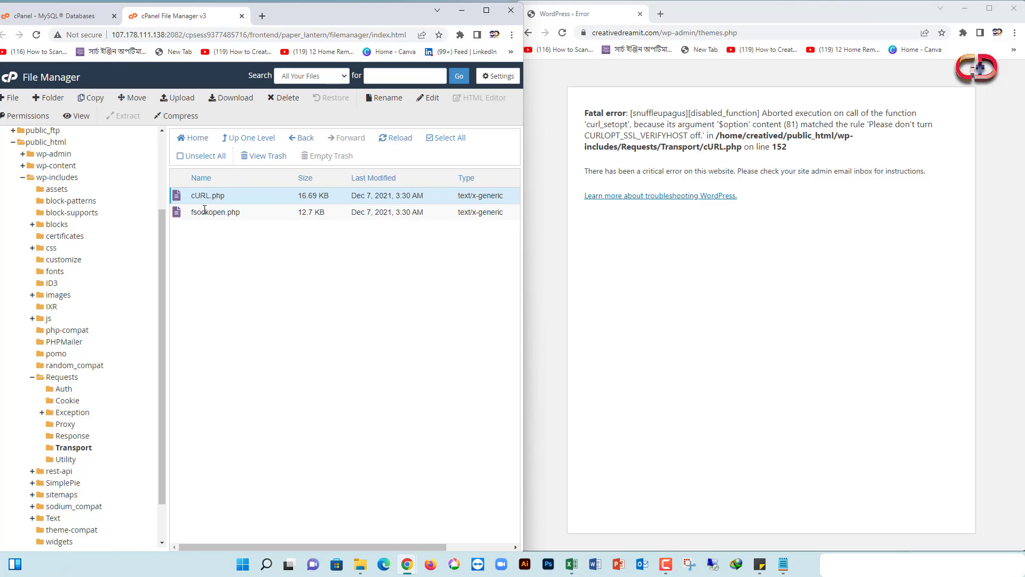
pyautogui.doubleClick(192, 198)
pyautogui.click(178, 198)
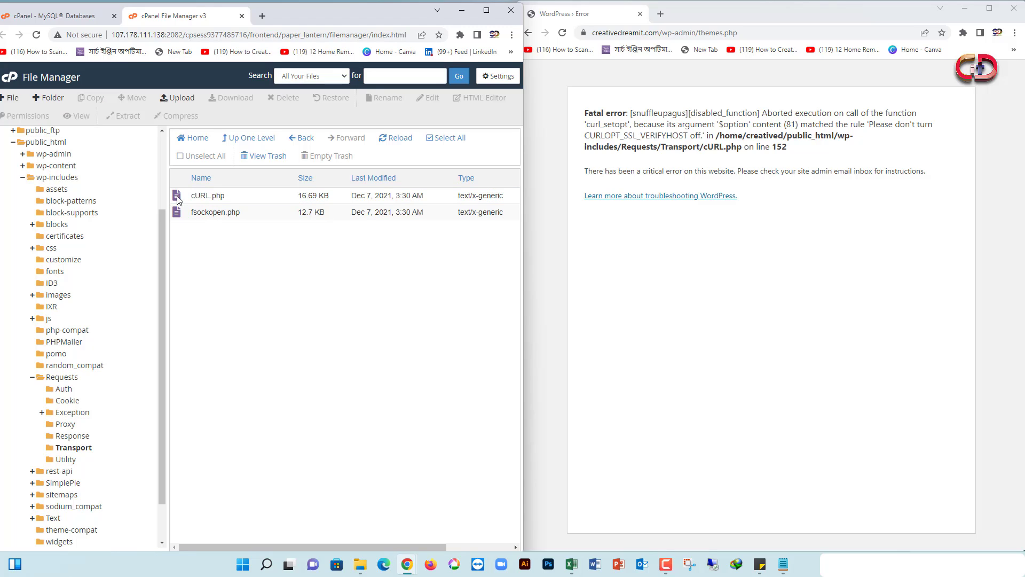
pyautogui.click(178, 198)
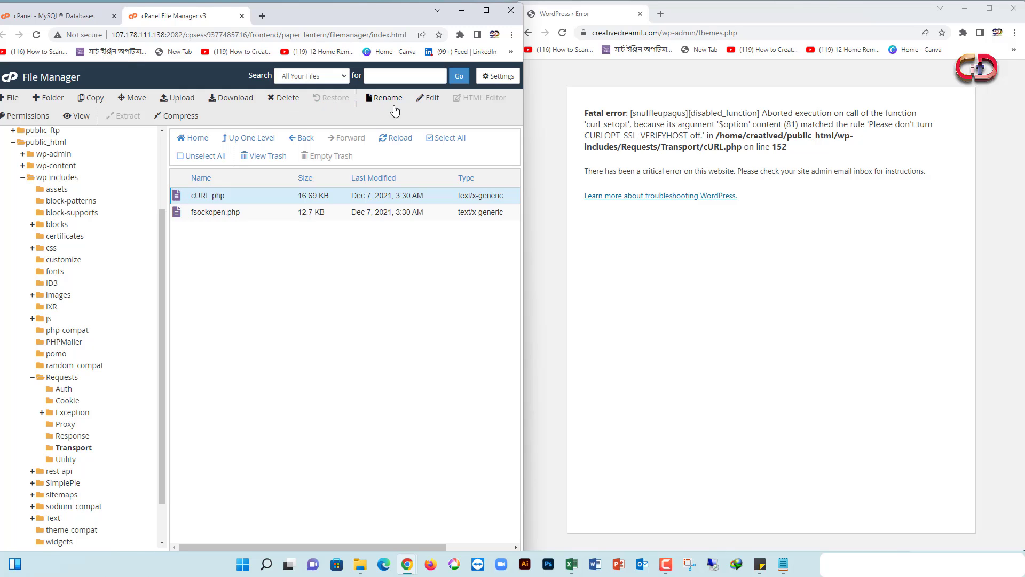
# Open cURL.php in the code editor and select the 0 value on line 152
pyautogui.click(429, 98)
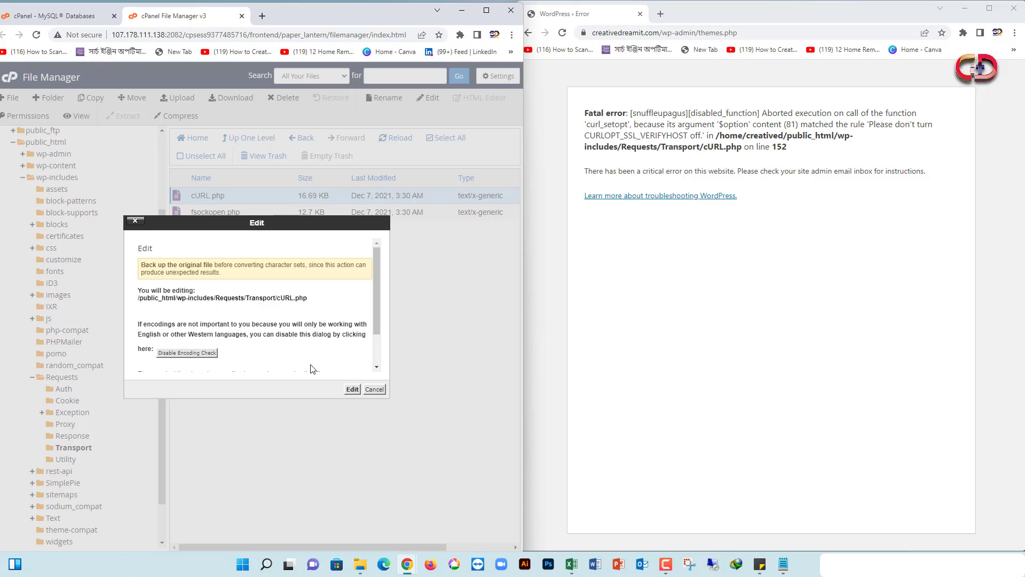
pyautogui.click(353, 388)
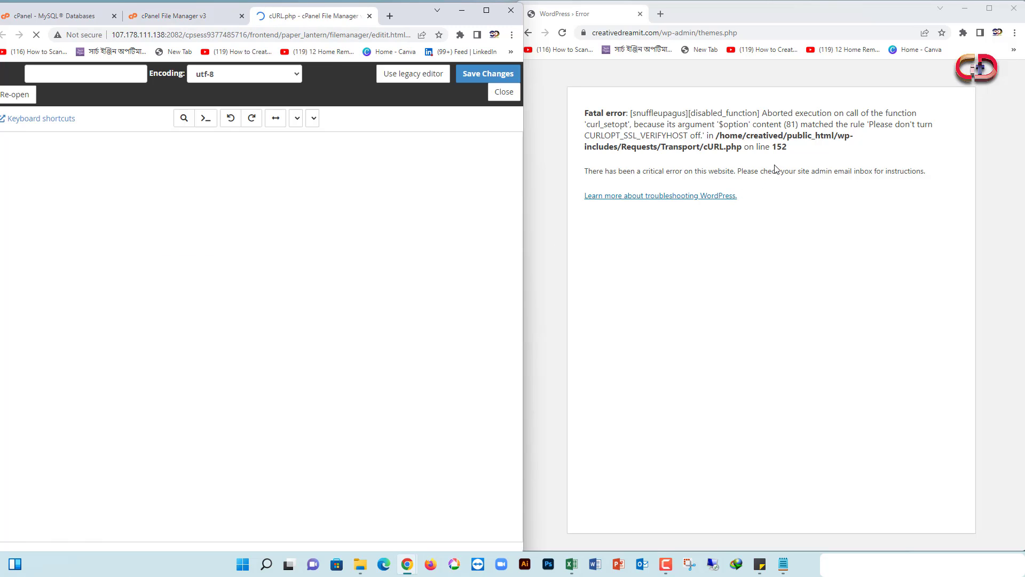
pyautogui.scroll(-17, 207, 269)
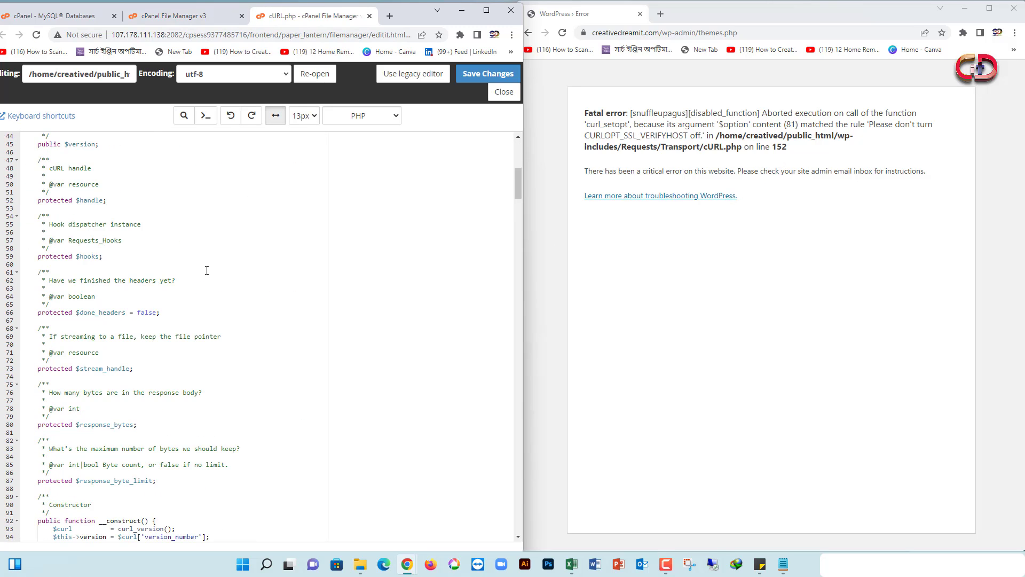
pyautogui.scroll(-6, 71, 404)
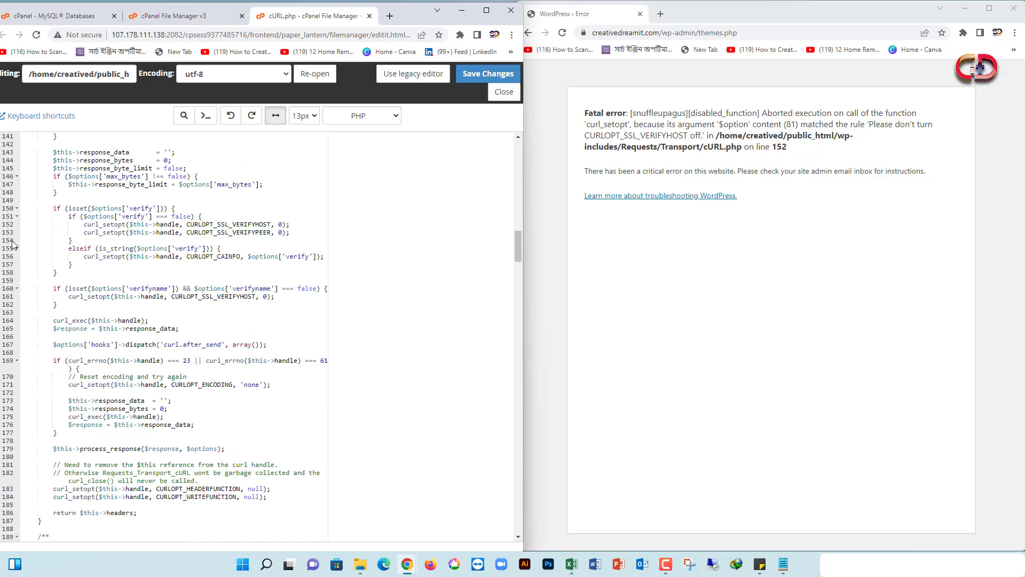
pyautogui.rightClick(280, 224)
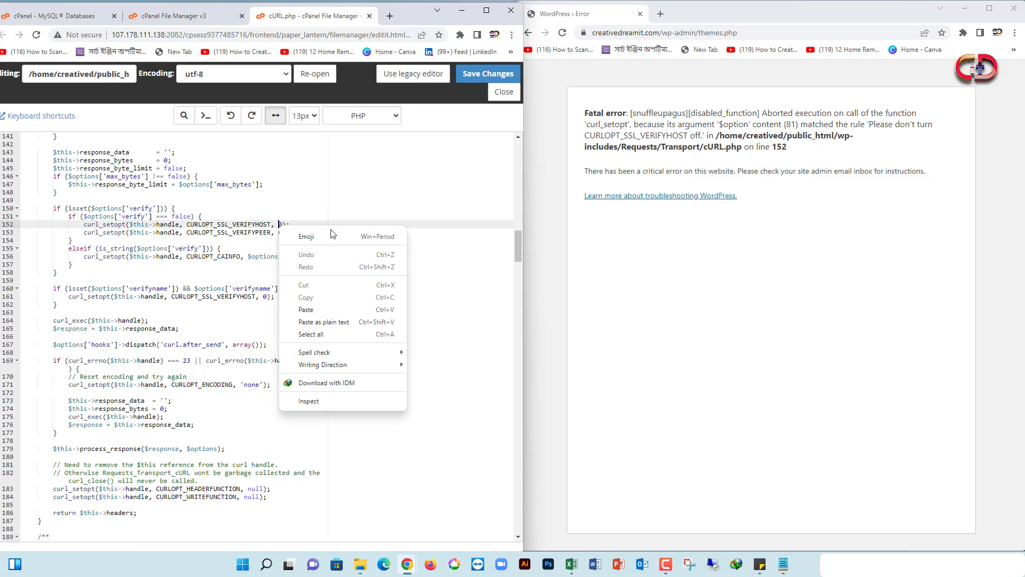
pyautogui.click(407, 258)
pyautogui.click(279, 224)
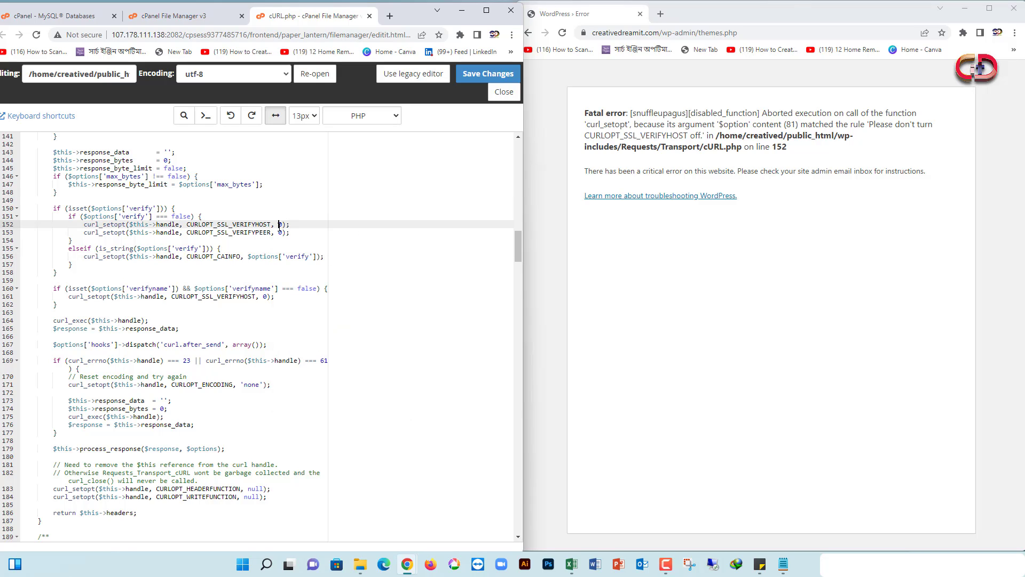
pyautogui.doubleClick(280, 224)
# Change the line 153 value to 1 and save cURL.php
pyautogui.click(708, 136)
pyautogui.doubleClick(279, 232)
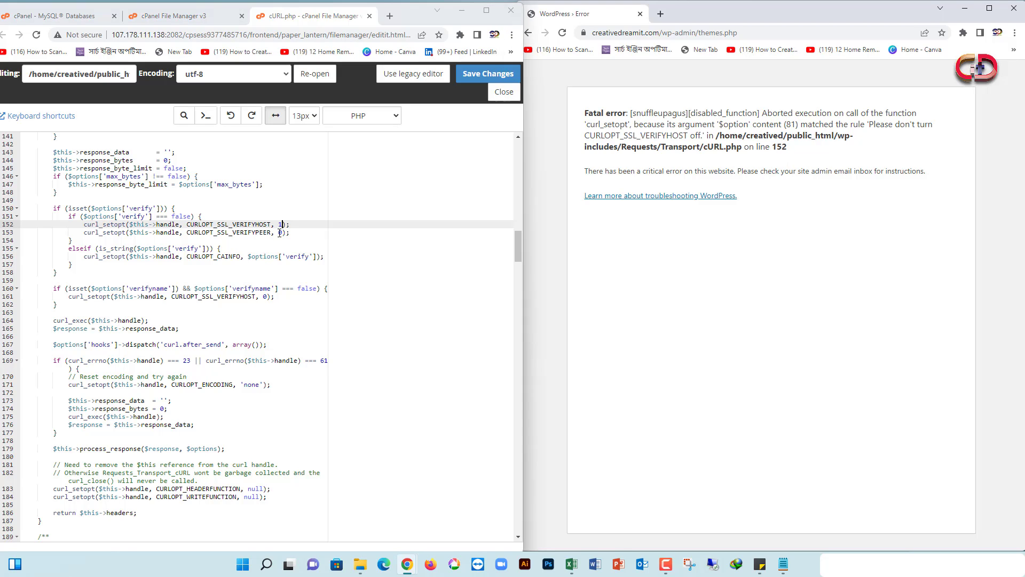
pyautogui.rightClick(280, 232)
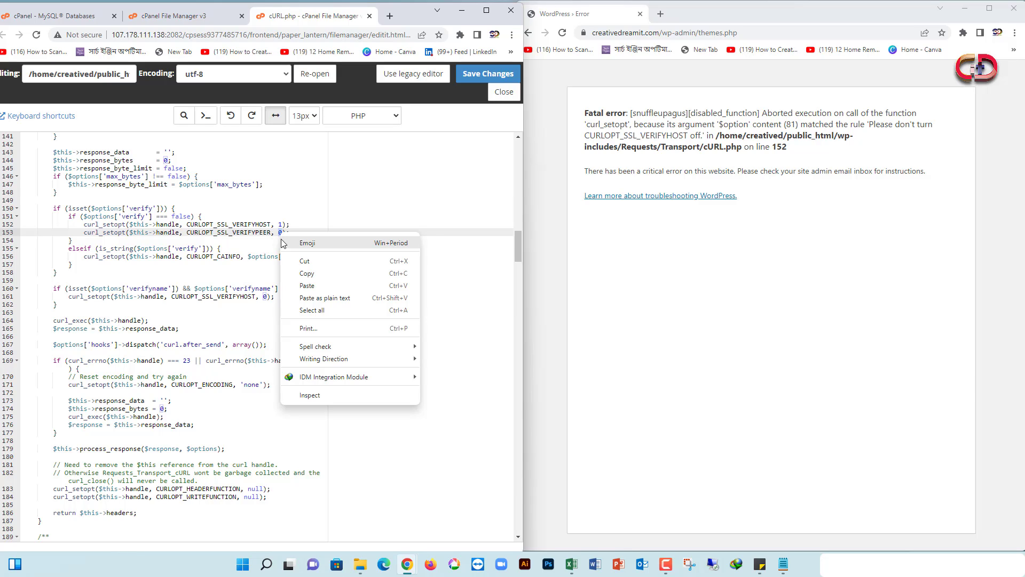
pyautogui.click(279, 240)
pyautogui.click(282, 233)
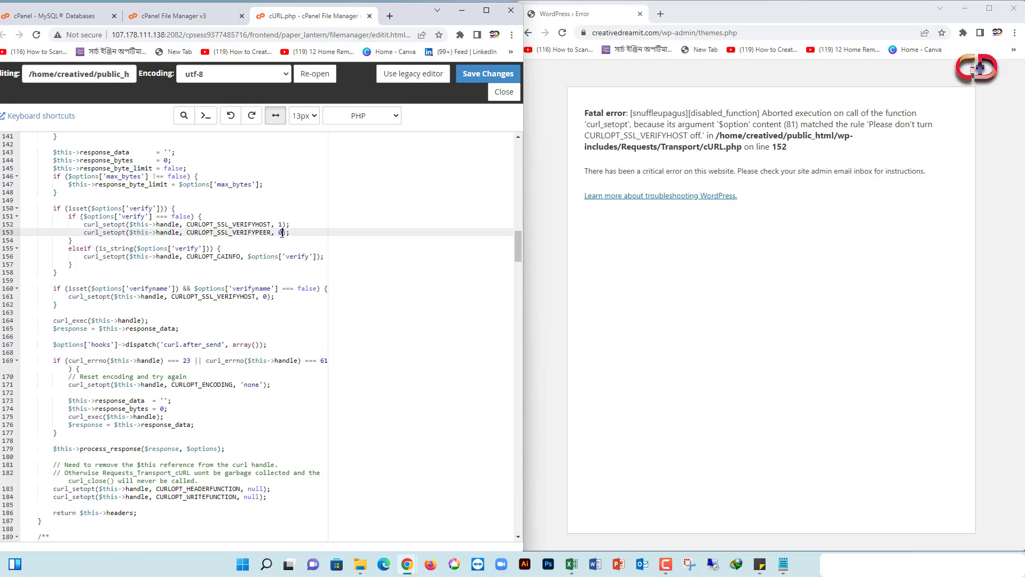
pyautogui.write('1')
pyautogui.click(476, 74)
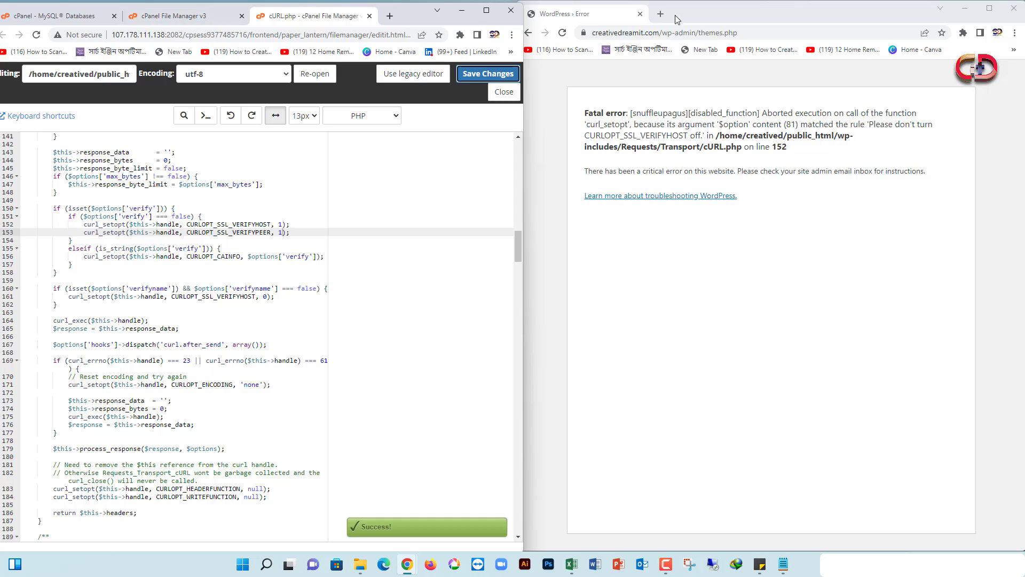
pyautogui.click(693, 24)
# Reload the WordPress Themes admin page until it loads without the fatal error
pyautogui.click(562, 34)
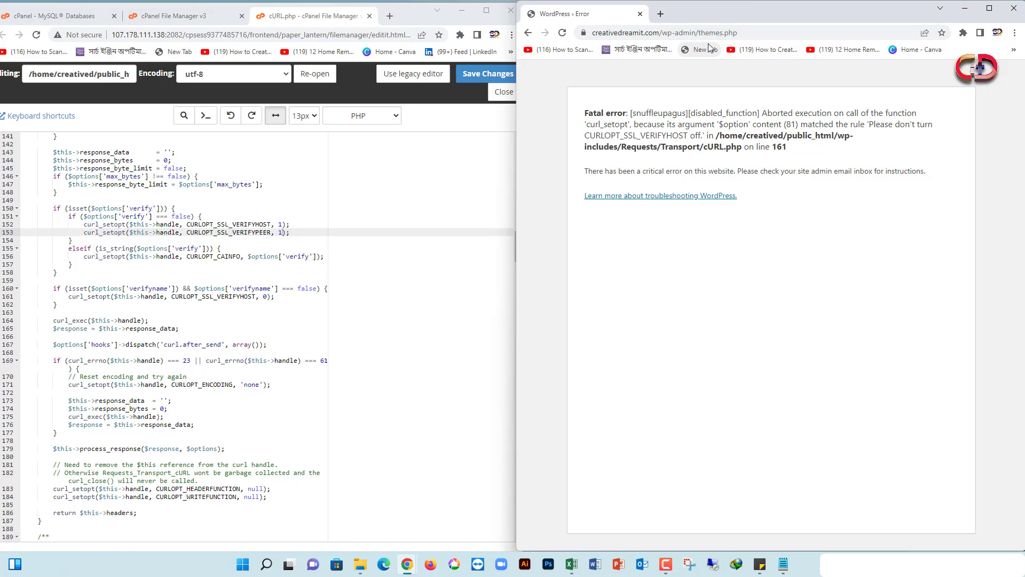
pyautogui.click(561, 33)
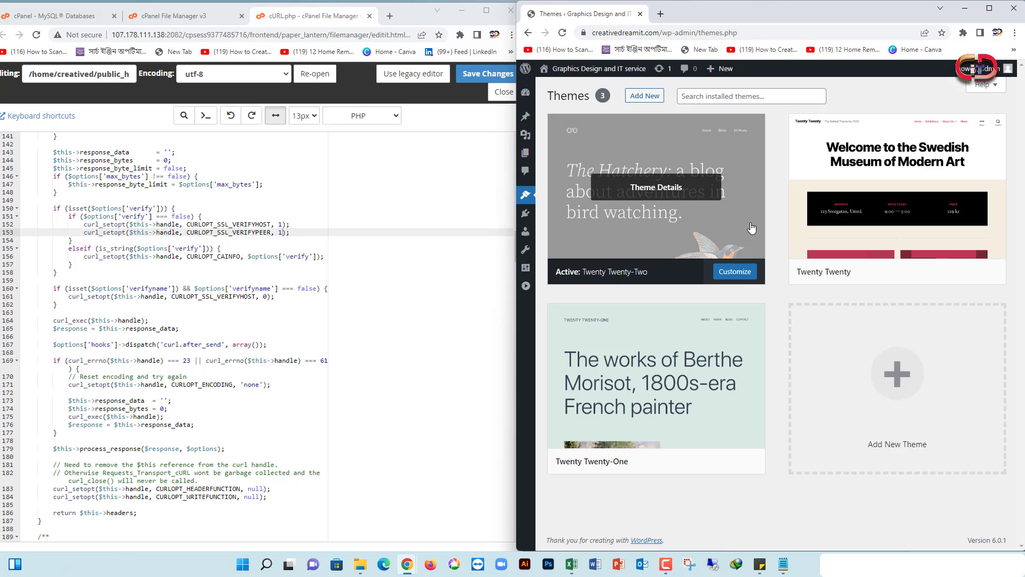
pyautogui.click(562, 32)
# View the site's Hello world! front page, then close the cURL.php editor tab
pyautogui.moveTo(528, 72)
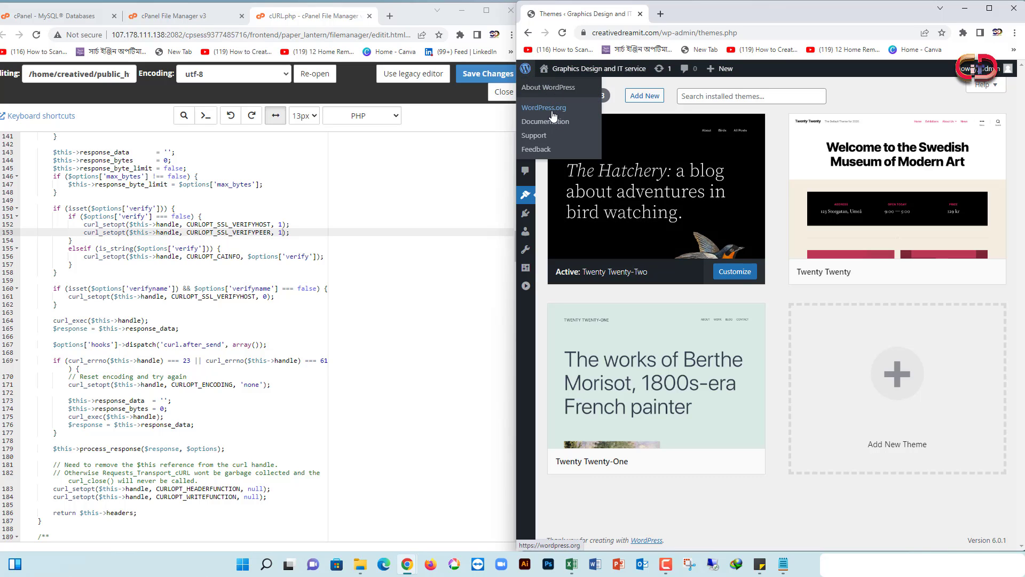
pyautogui.click(589, 78)
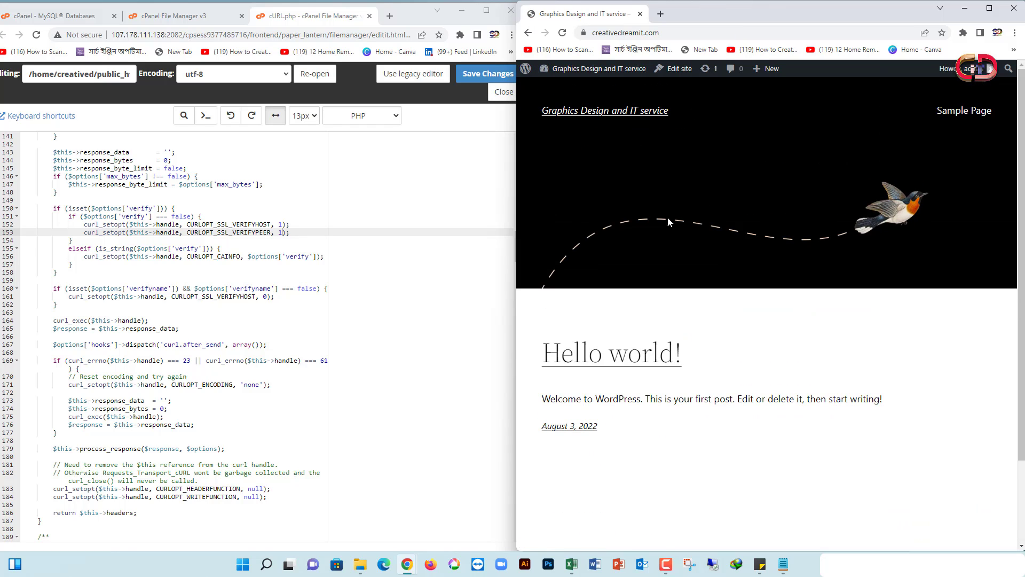
pyautogui.scroll(-2, 775, 176)
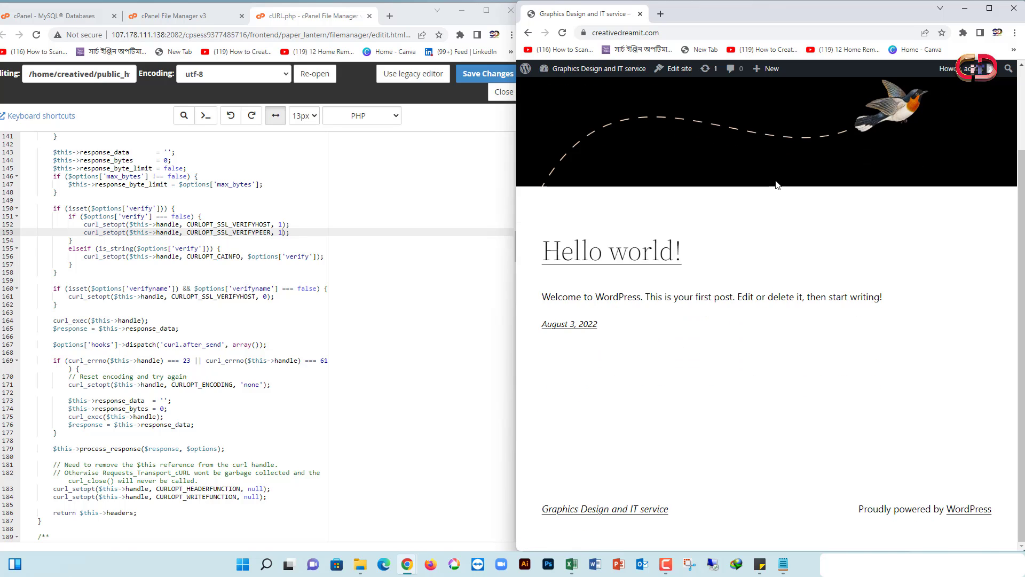
pyautogui.scroll(2, 775, 261)
pyautogui.scroll(-2, 773, 257)
pyautogui.scroll(2, 758, 245)
pyautogui.scroll(-2, 722, 207)
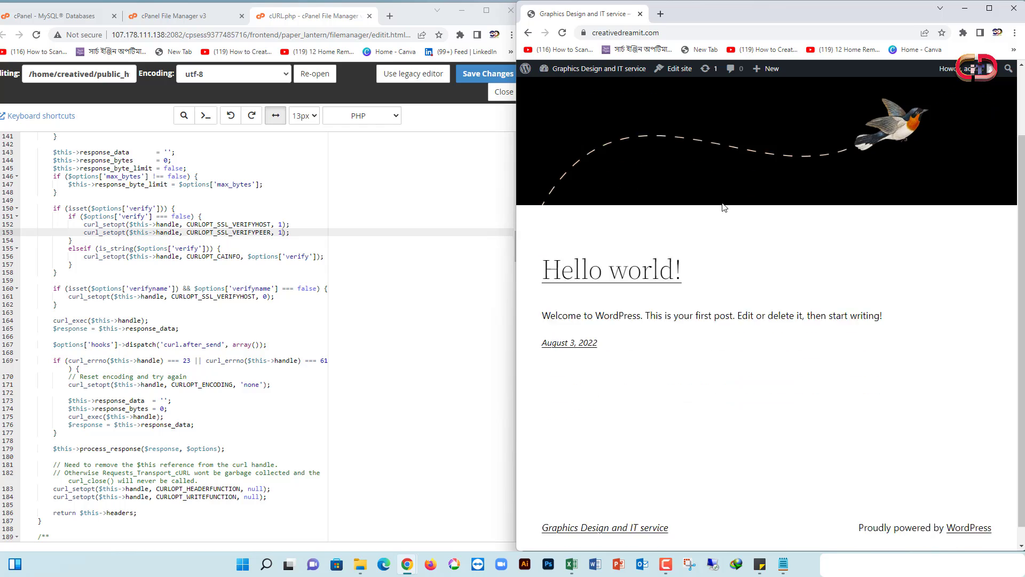
pyautogui.scroll(2, 722, 203)
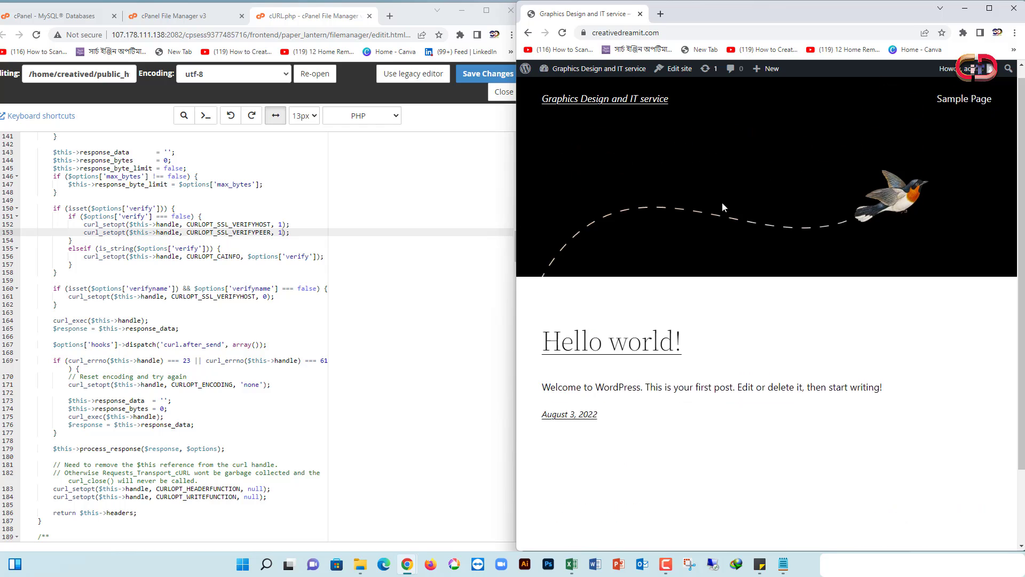
pyautogui.click(369, 16)
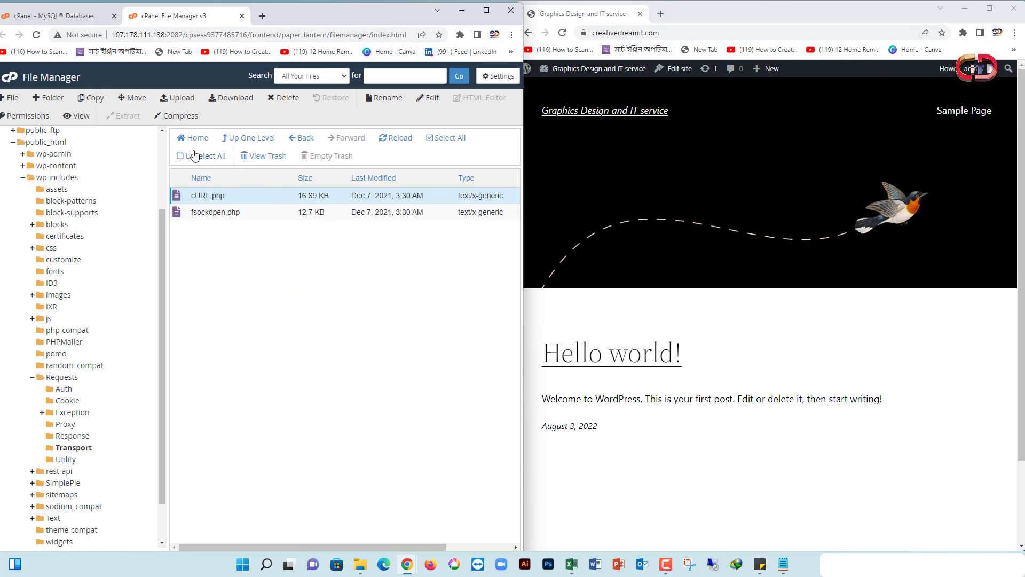